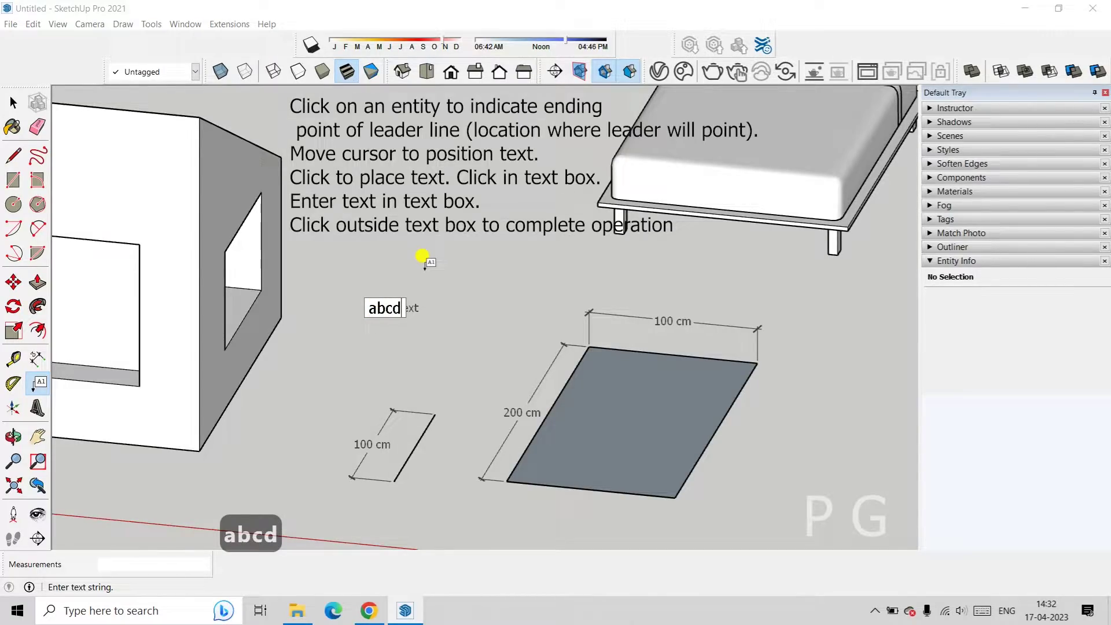
# Finish the "abcd" screen text and attach a leader label with the default length text to the midpoint of the standalone line.
pyautogui.click(423, 255)
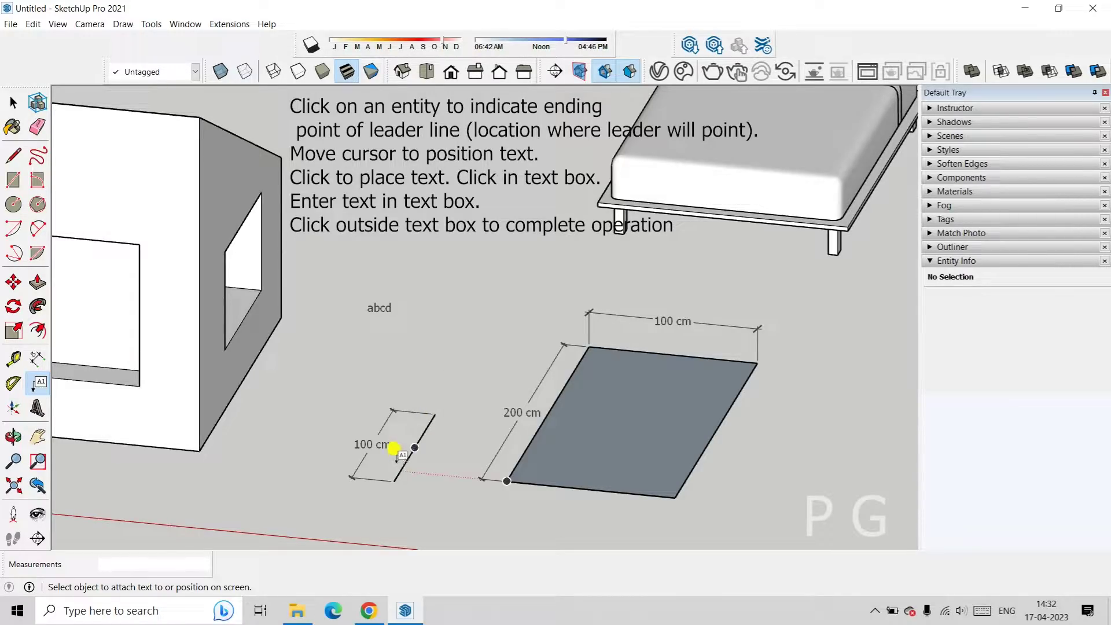
pyautogui.middleClick(426, 446)
pyautogui.moveTo(426, 447); pyautogui.dragTo(384, 442, button='middle')
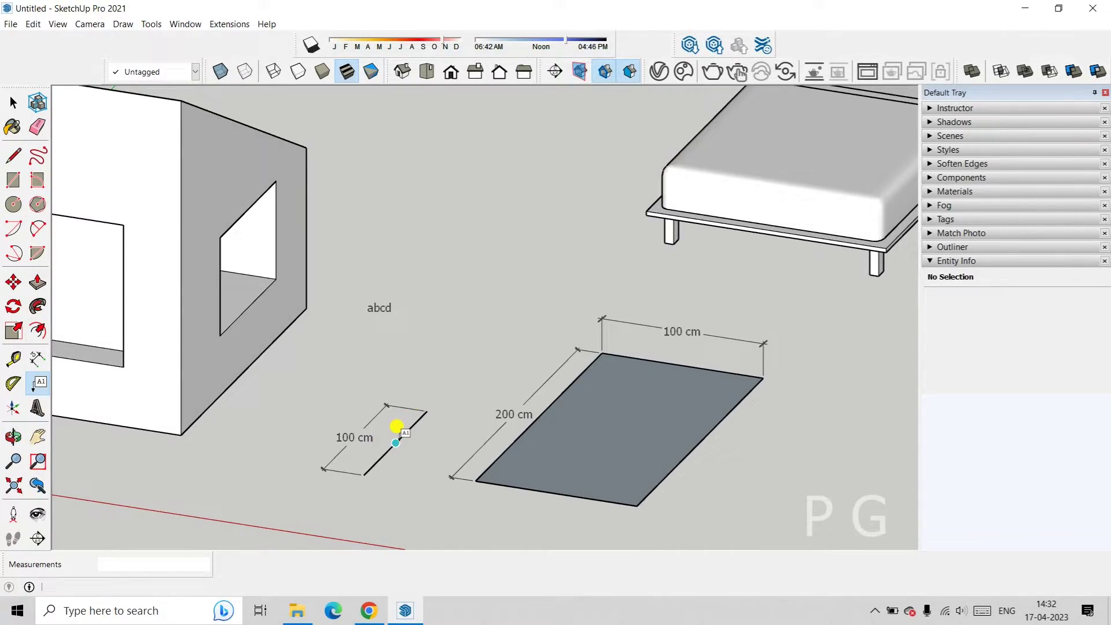
pyautogui.click(396, 442)
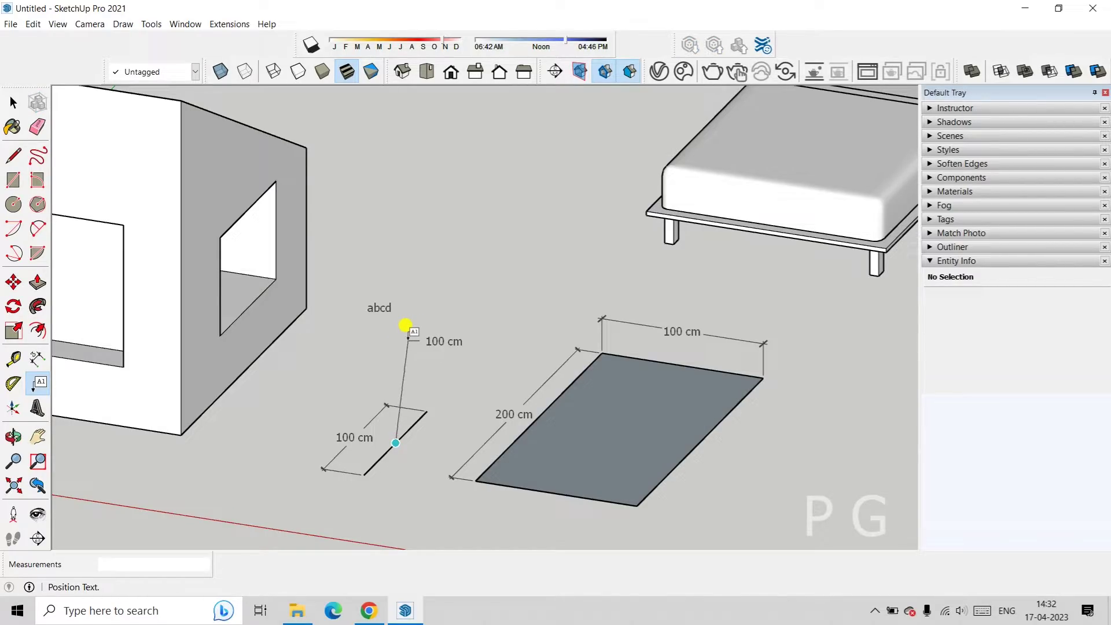
pyautogui.click(406, 325)
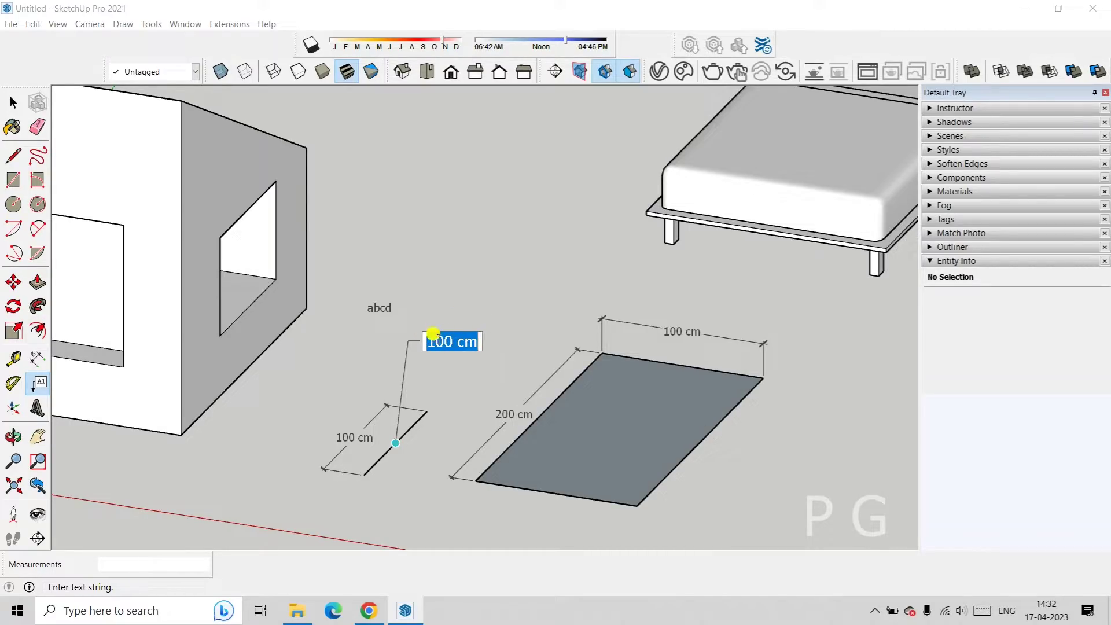
pyautogui.click(467, 294)
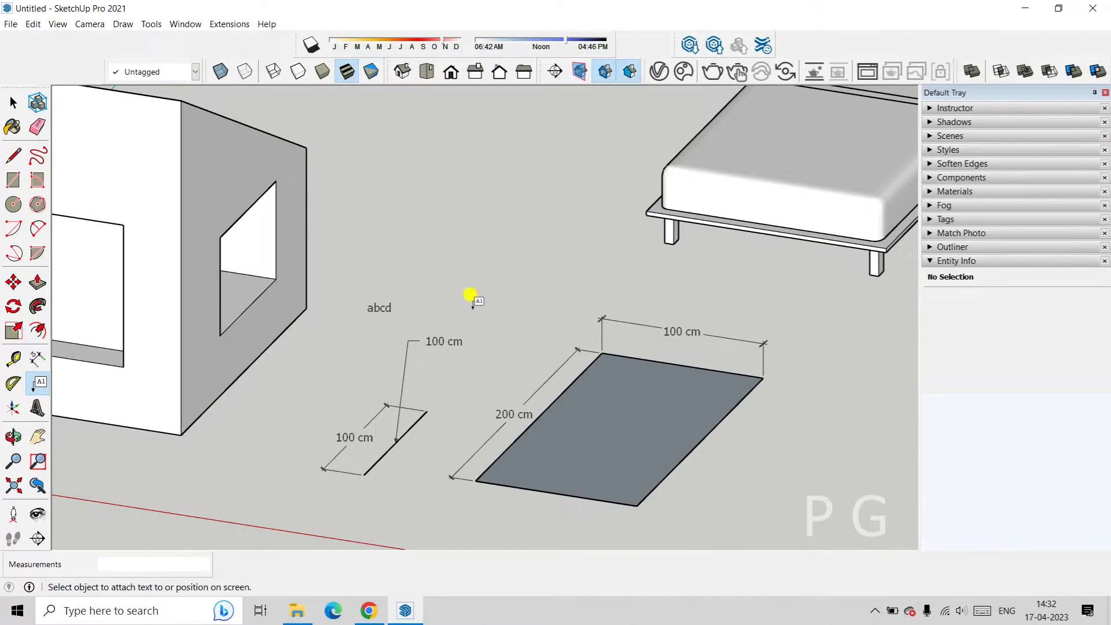
# Attach a leader label with the default length text to the far vertical edge of the house's grey side wall.
pyautogui.scroll(1, 307, 195)
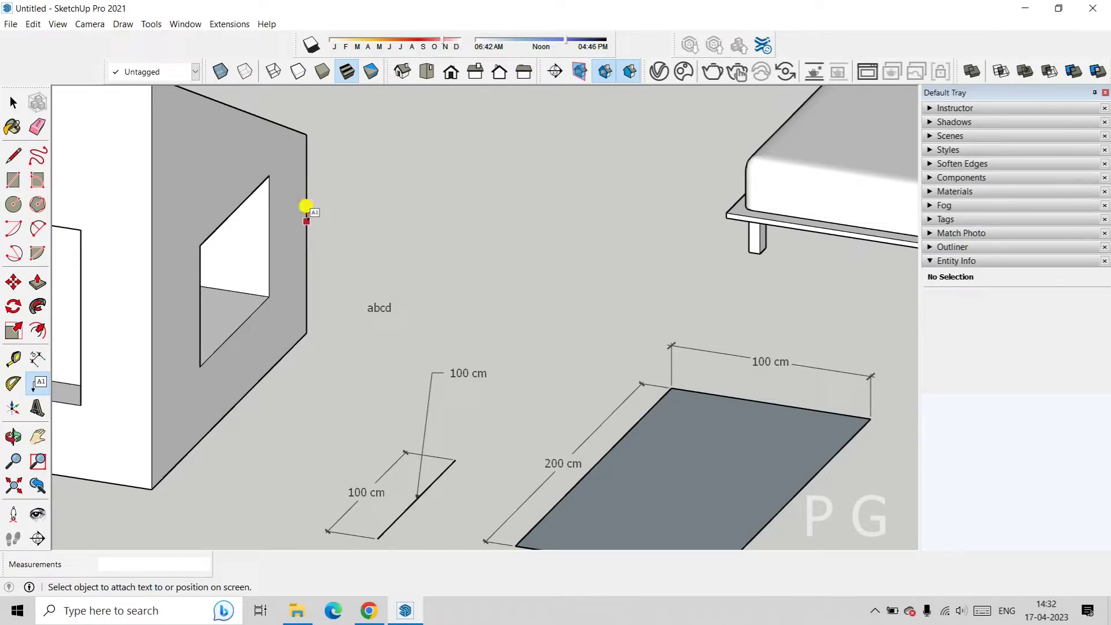
pyautogui.click(306, 218)
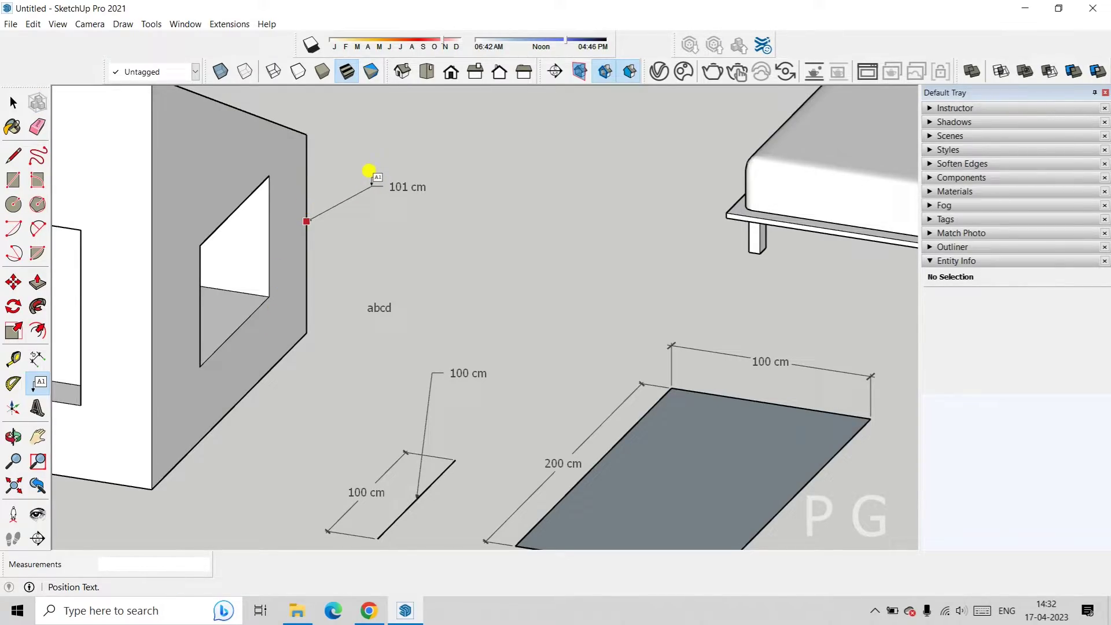
pyautogui.click(378, 150)
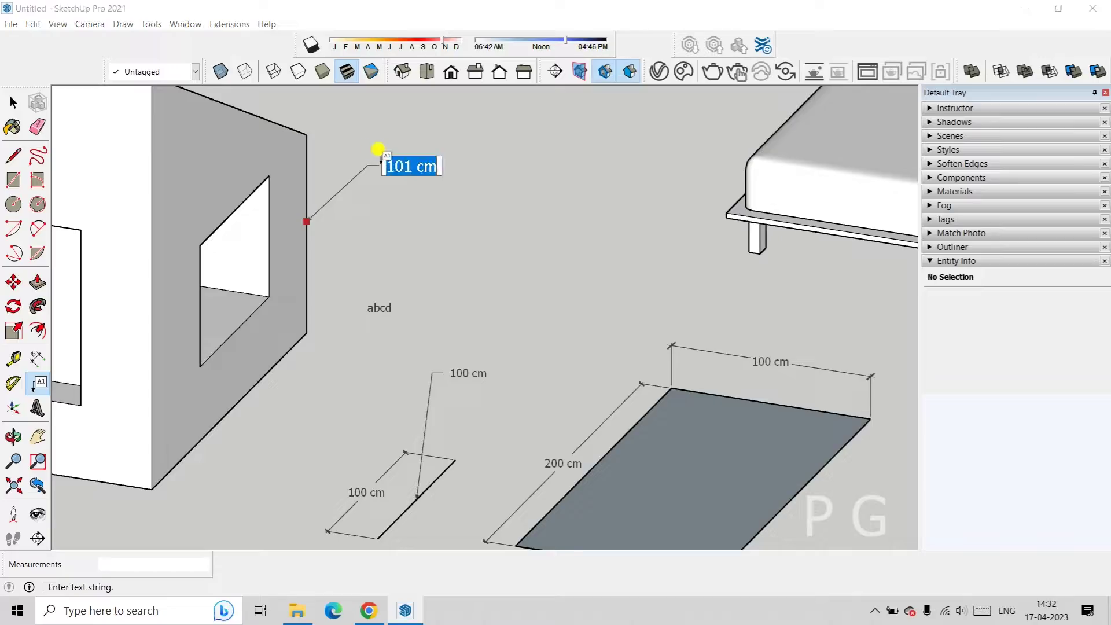
pyautogui.click(450, 192)
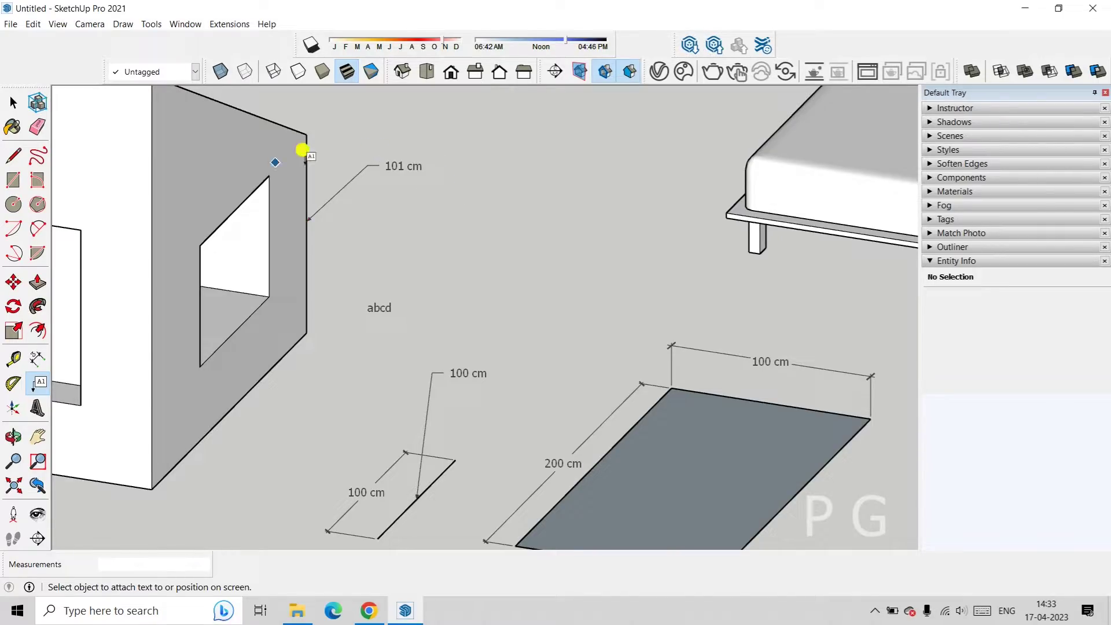
# Dimension the height of the side wall's far vertical edge, placing the dimension just outside the wall.
pyautogui.click(37, 359)
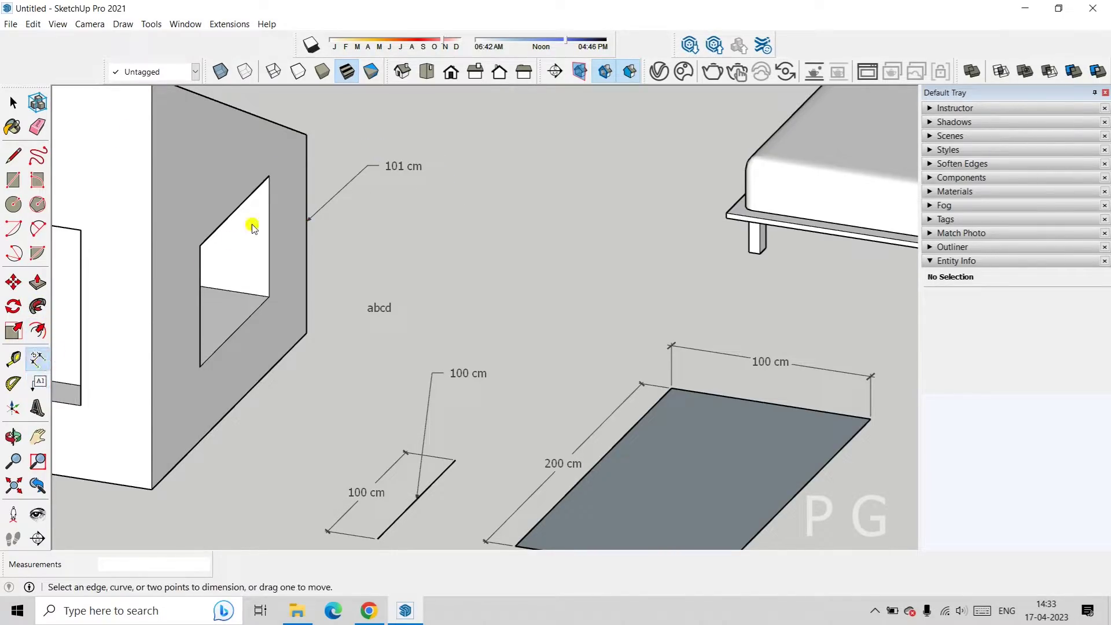
pyautogui.click(305, 135)
pyautogui.click(306, 331)
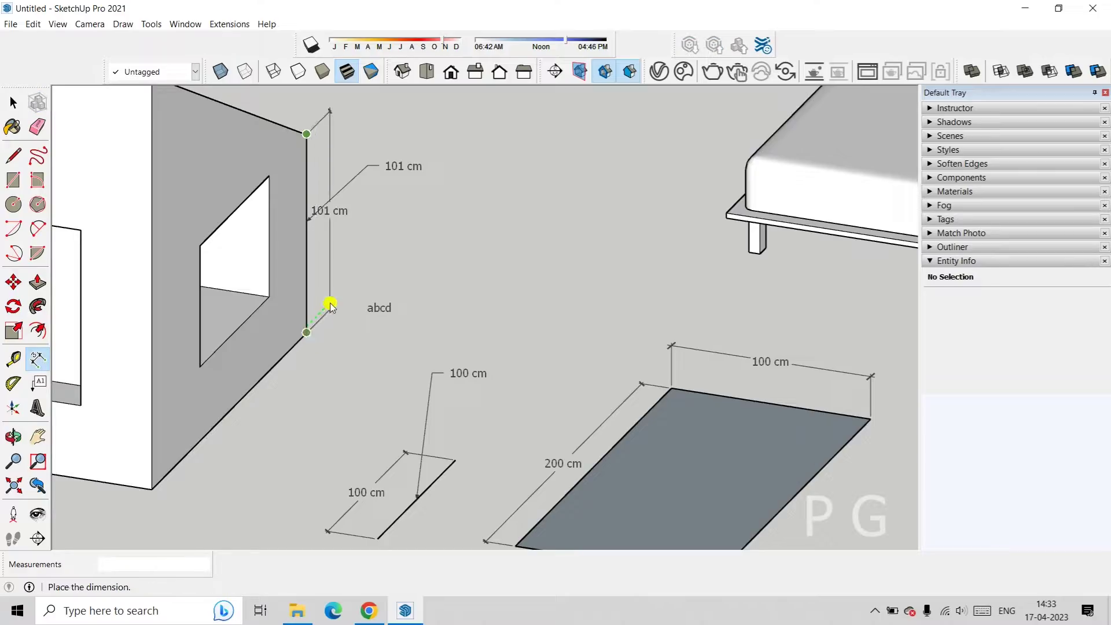
pyautogui.moveTo(340, 228); pyautogui.dragTo(340, 220, button='middle')
pyautogui.click(348, 225)
pyautogui.scroll(-2, 418, 229)
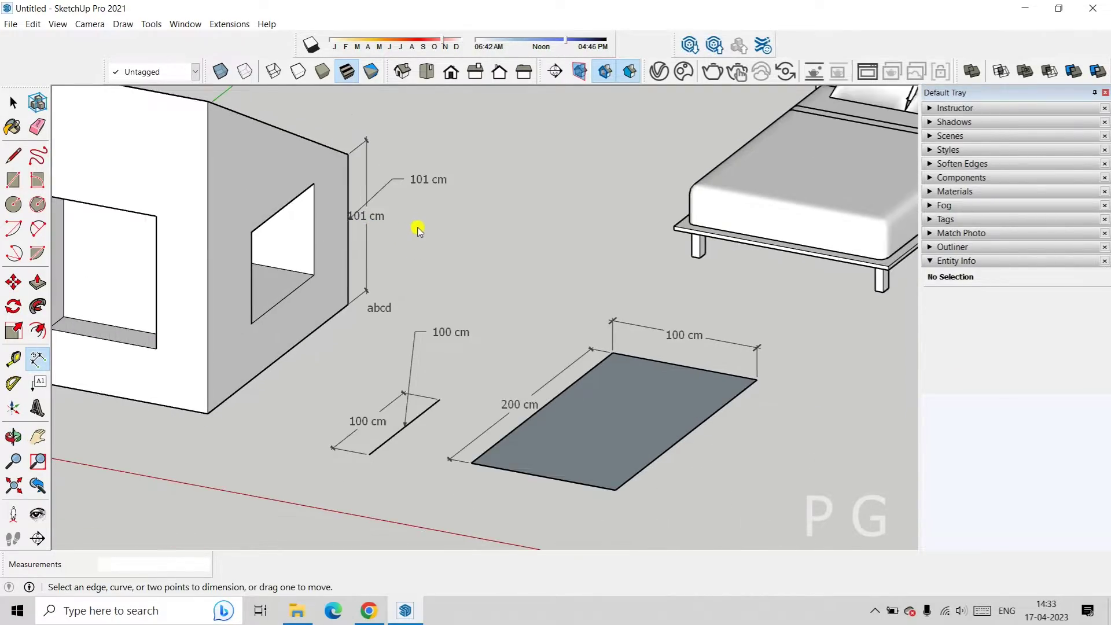
# Attach a leader label with the default coordinate text to the house's top front corner, where the white and grey walls meet.
pyautogui.moveTo(418, 229); pyautogui.dragTo(470, 258, button='middle')
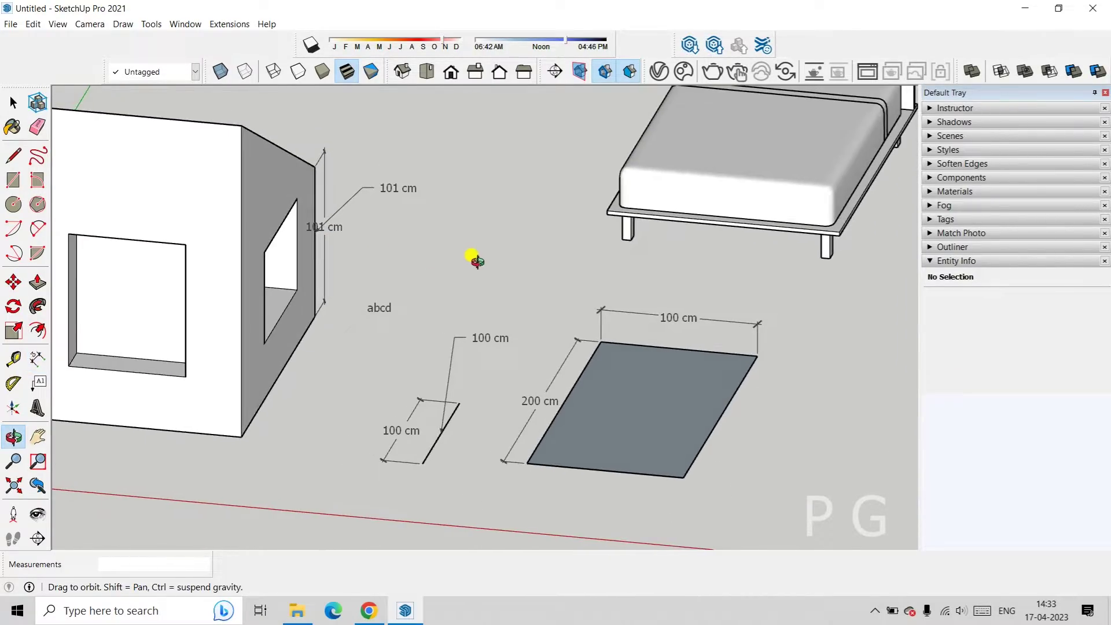
pyautogui.click(51, 388)
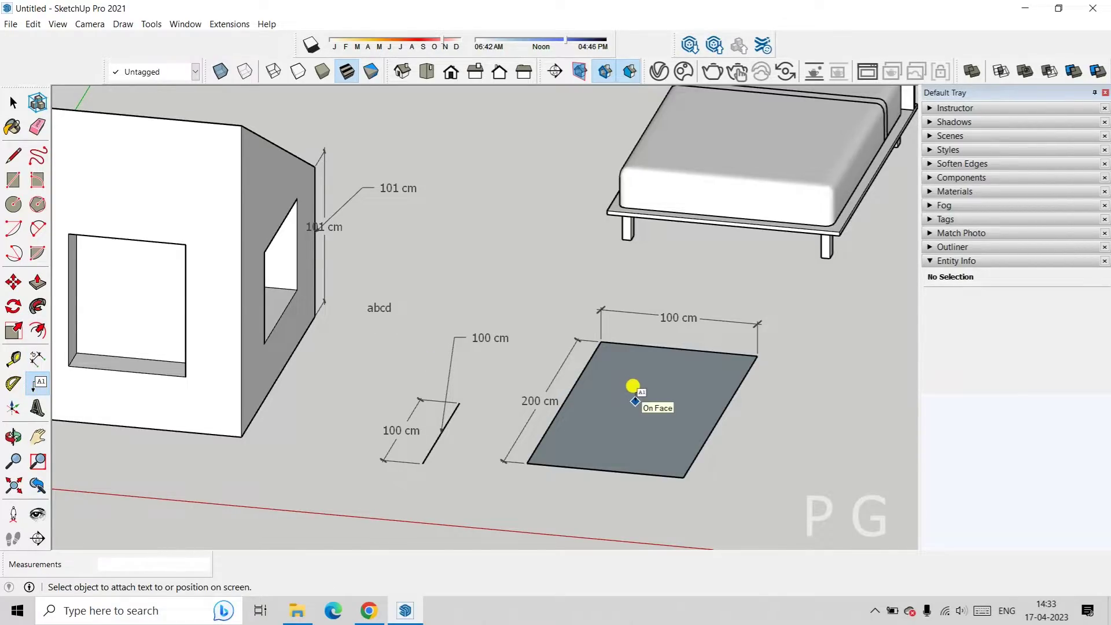
pyautogui.scroll(2, 582, 364)
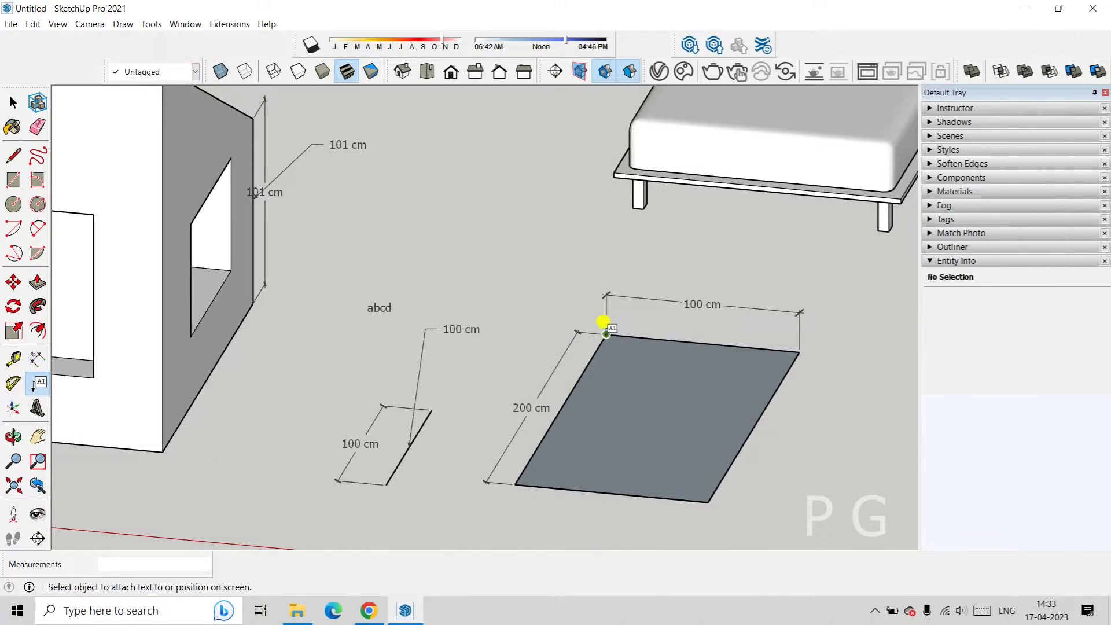
pyautogui.scroll(-3, 367, 230)
pyautogui.moveTo(265, 186); pyautogui.dragTo(223, 148, button='middle')
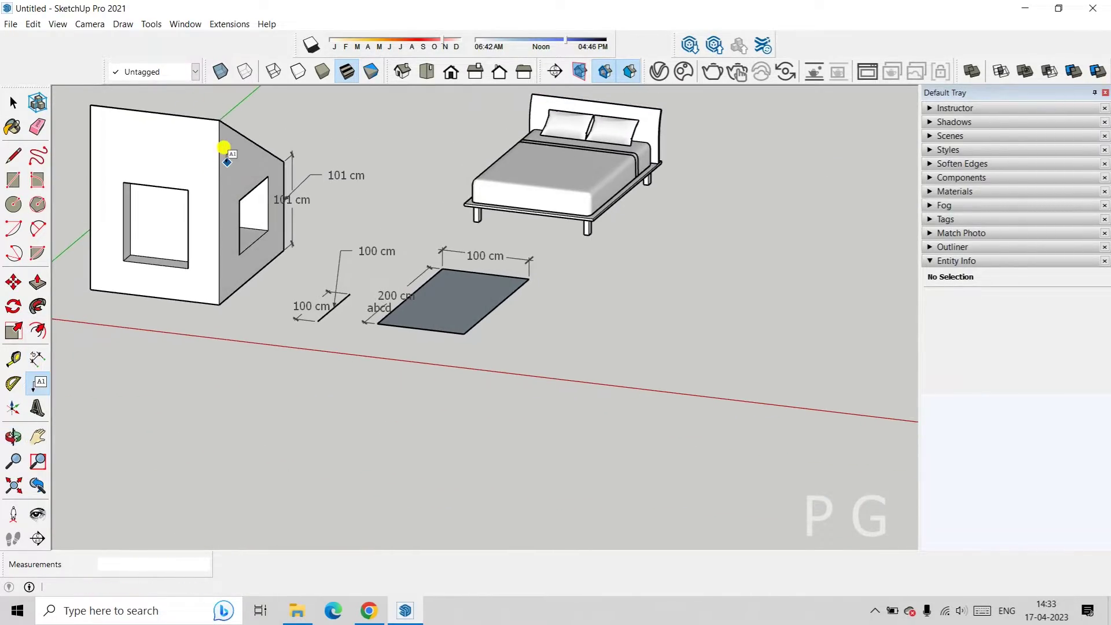
pyautogui.keyDown('shift'); pyautogui.moveTo(290, 198); pyautogui.dragTo(338, 333, button='middle'); pyautogui.keyUp('shift')
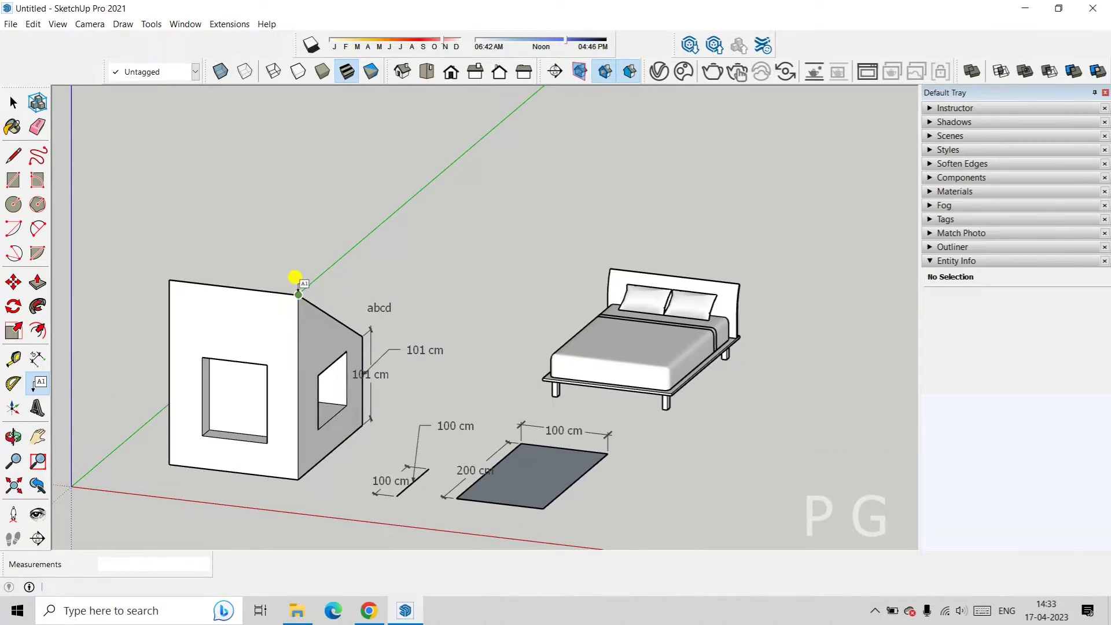
pyautogui.click(298, 294)
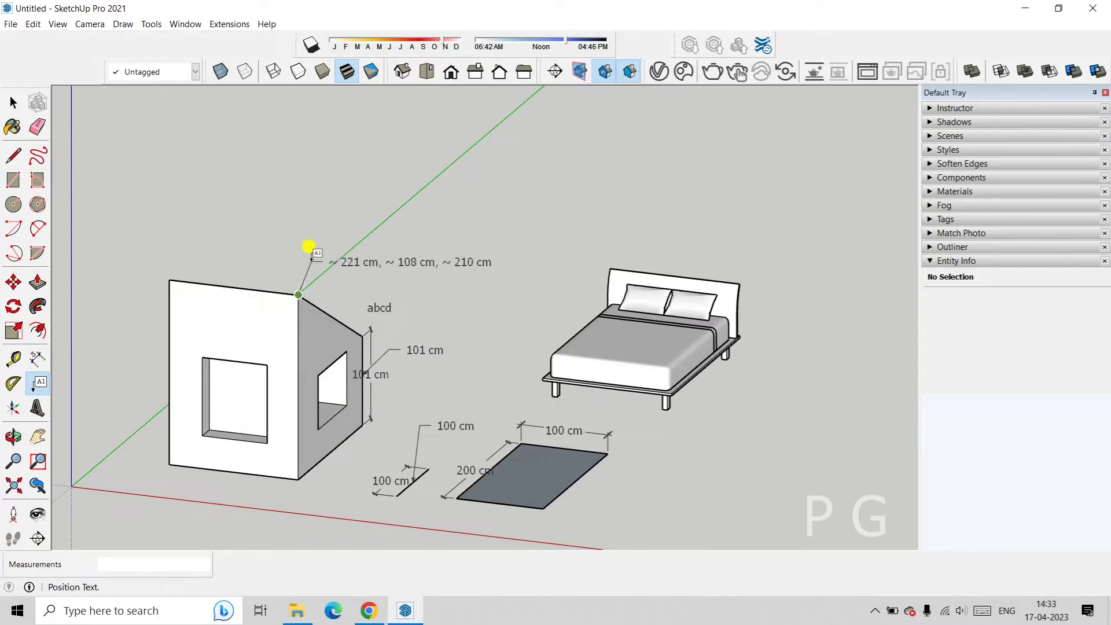
pyautogui.click(351, 241)
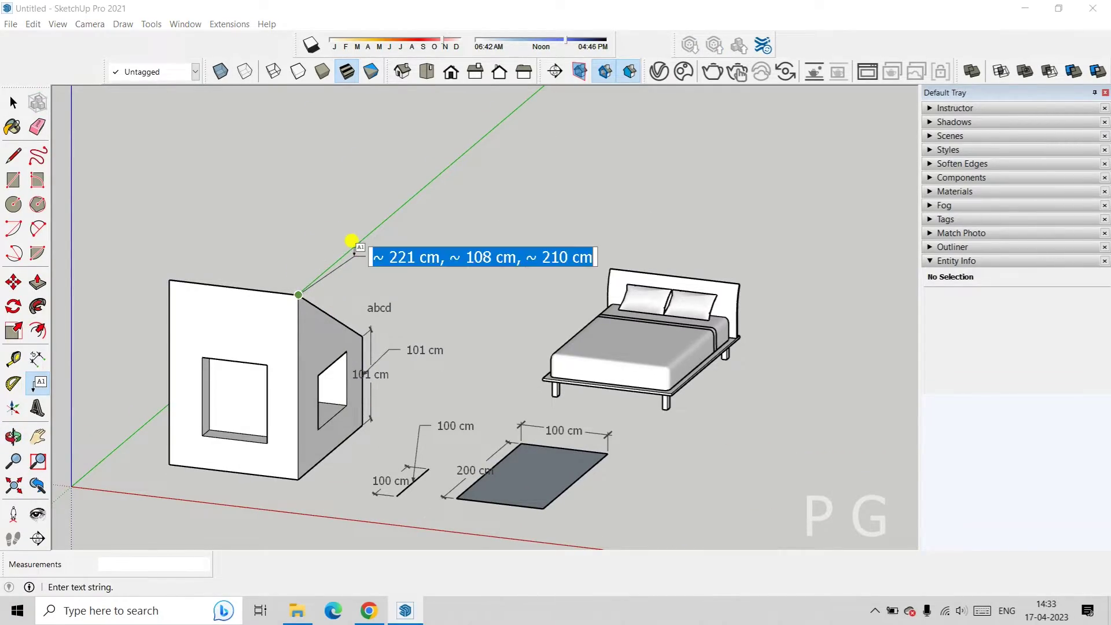
pyautogui.click(438, 214)
pyautogui.moveTo(442, 268); pyautogui.dragTo(429, 243, button='middle')
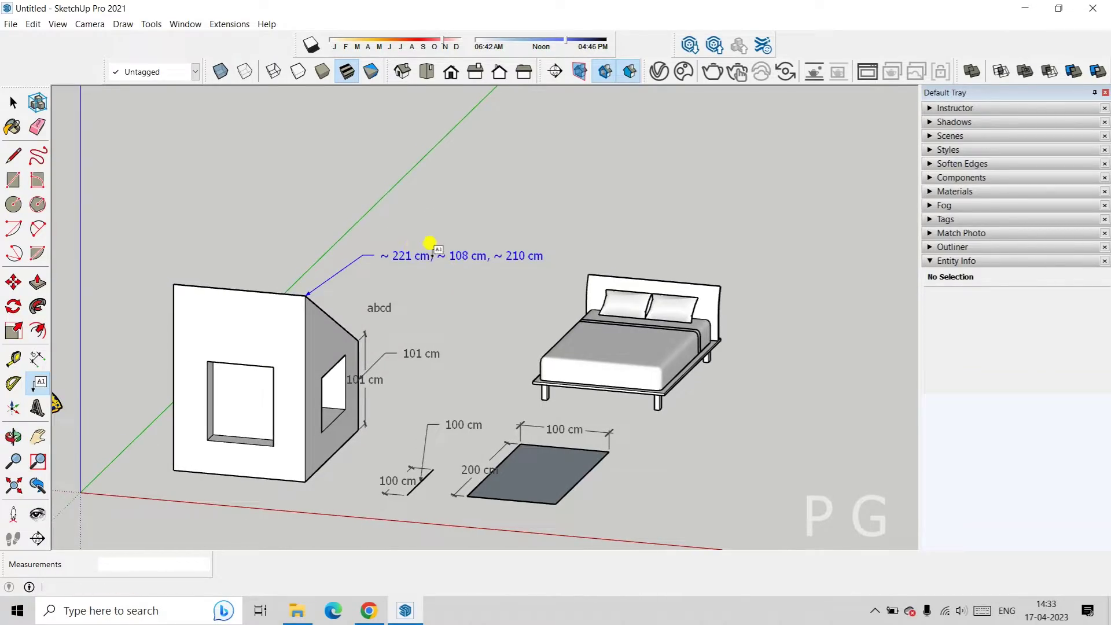
pyautogui.click(407, 242)
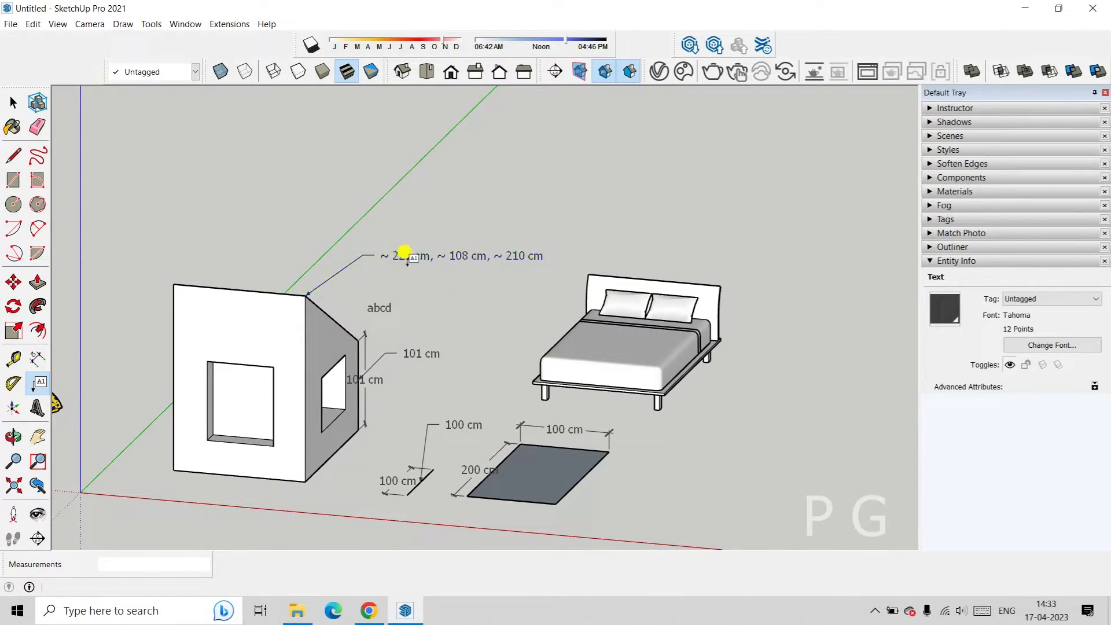
pyautogui.press('Escape')
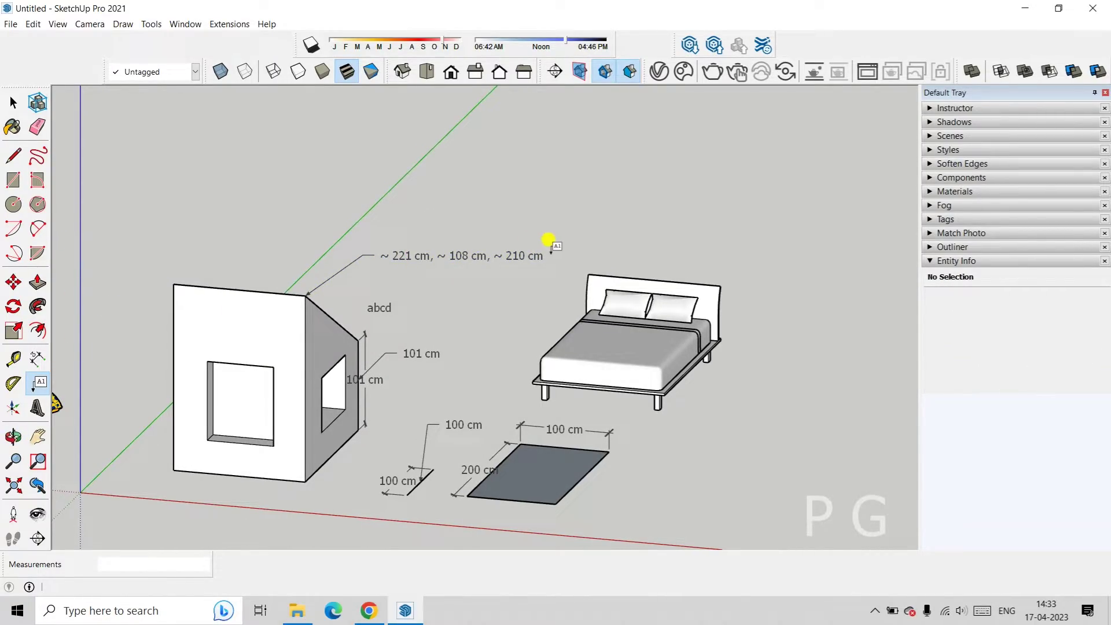
# Dimension the height of the house's front corner edge, placing the dimension in front of the white wall.
pyautogui.moveTo(506, 255); pyautogui.dragTo(523, 284, button='middle')
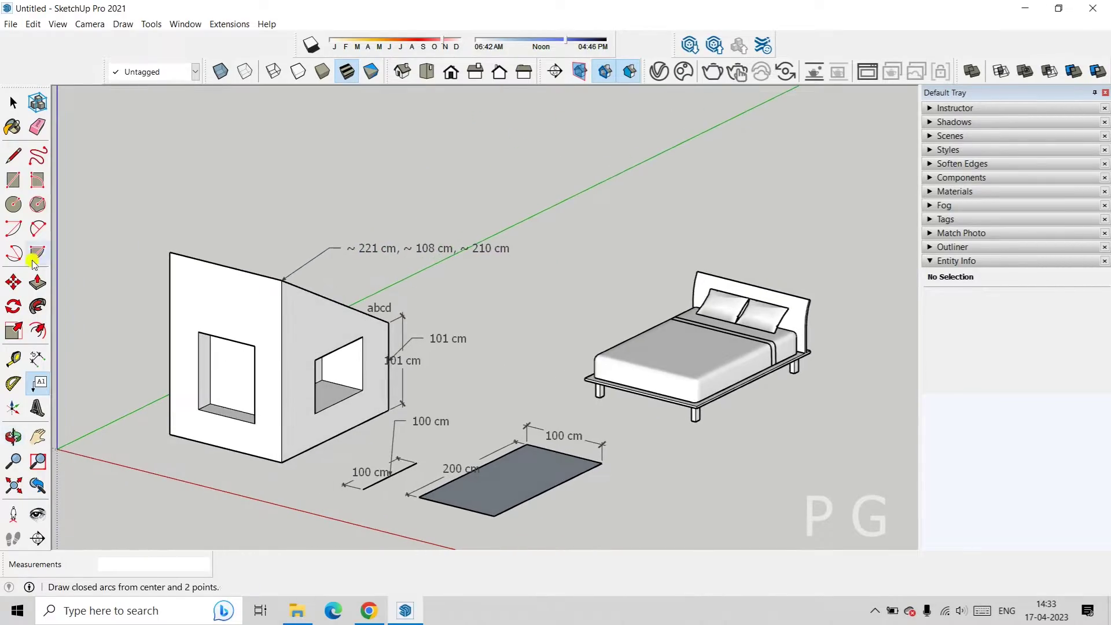
pyautogui.click(37, 351)
pyautogui.click(282, 280)
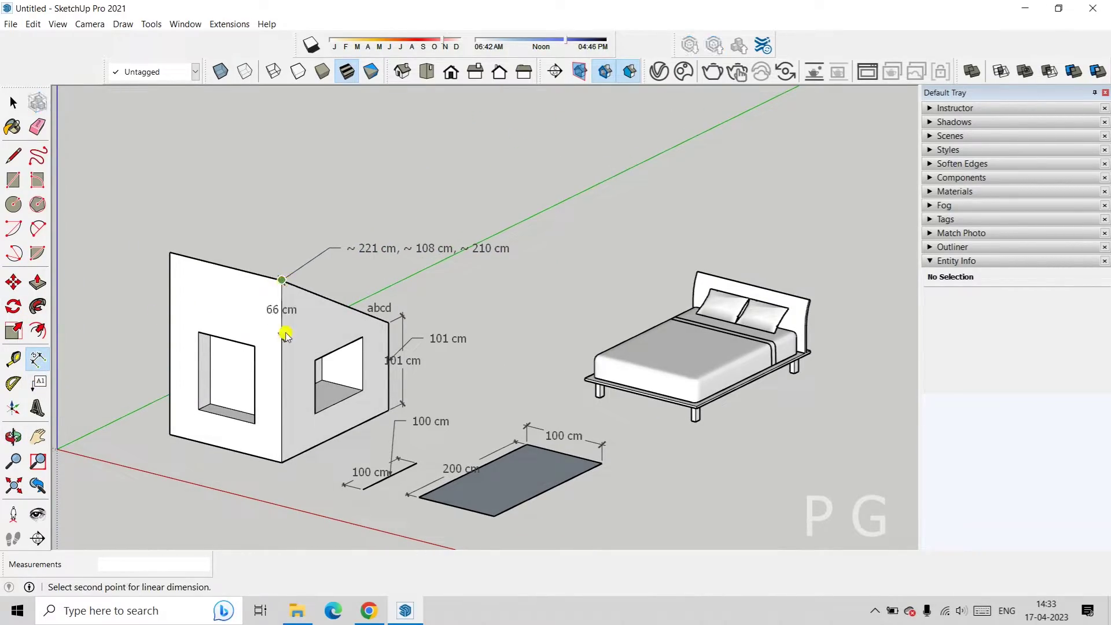
pyautogui.click(281, 461)
pyautogui.click(233, 472)
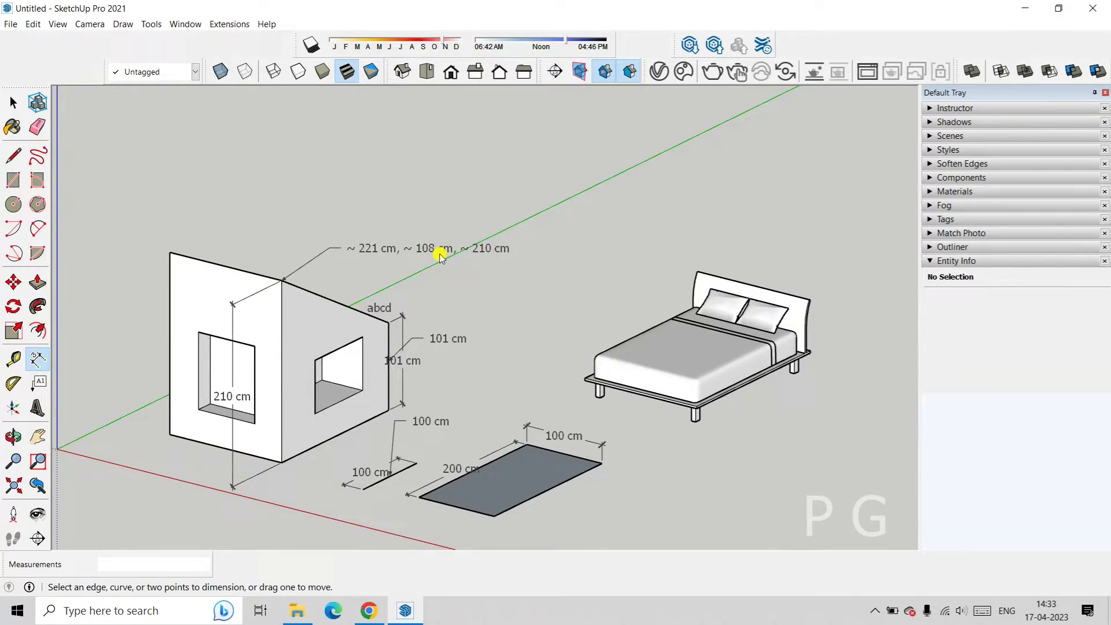
# Attach a leader label with the default coordinate text to the flat rectangle's front corner, farthest from the bed.
pyautogui.scroll(-3, 377, 250)
pyautogui.moveTo(376, 250); pyautogui.dragTo(428, 273, button='middle')
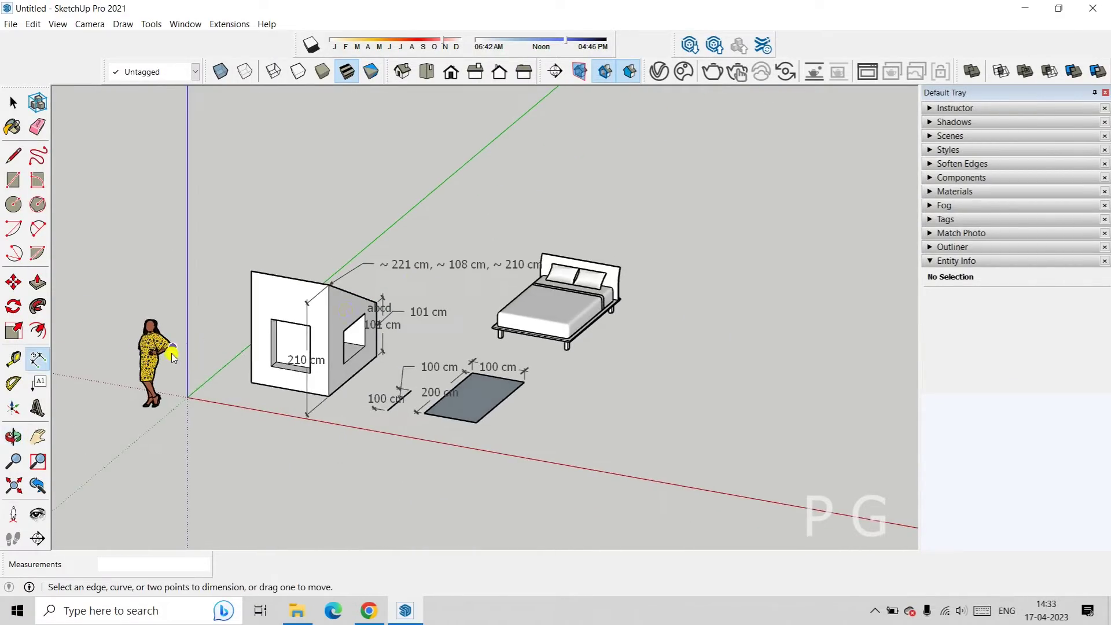
pyautogui.scroll(3, 437, 275)
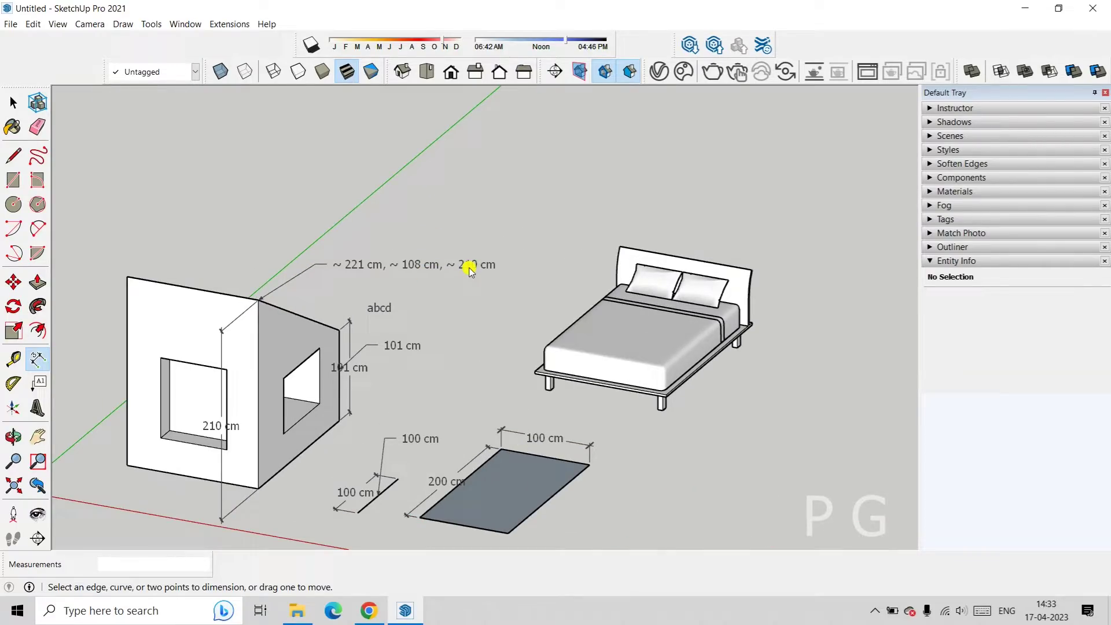
pyautogui.scroll(-3, 454, 267)
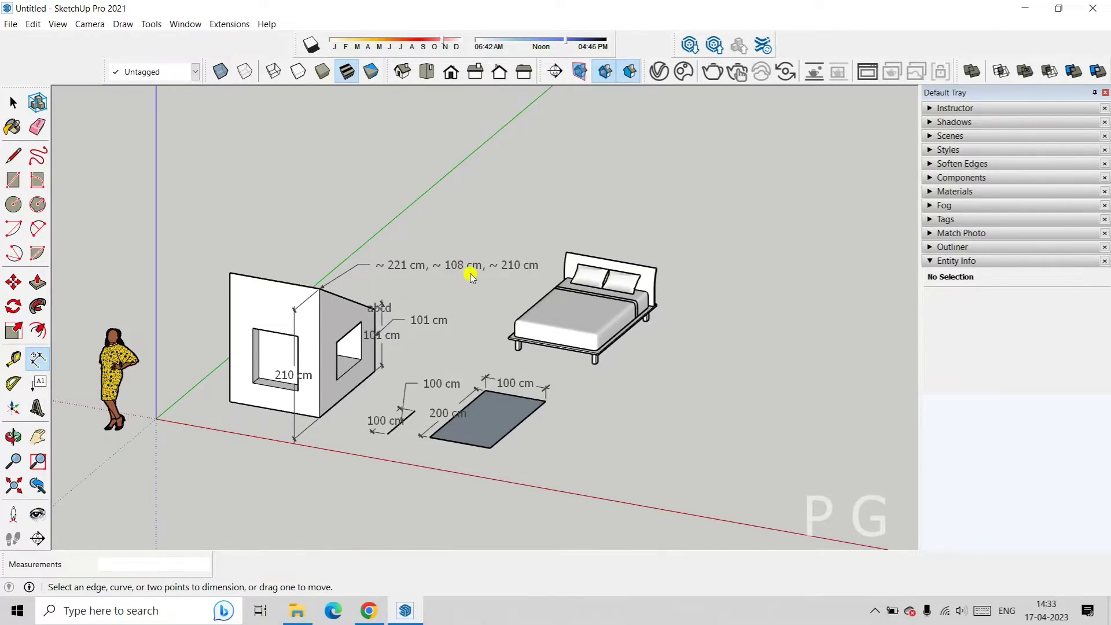
pyautogui.moveTo(461, 264); pyautogui.dragTo(487, 267, button='middle')
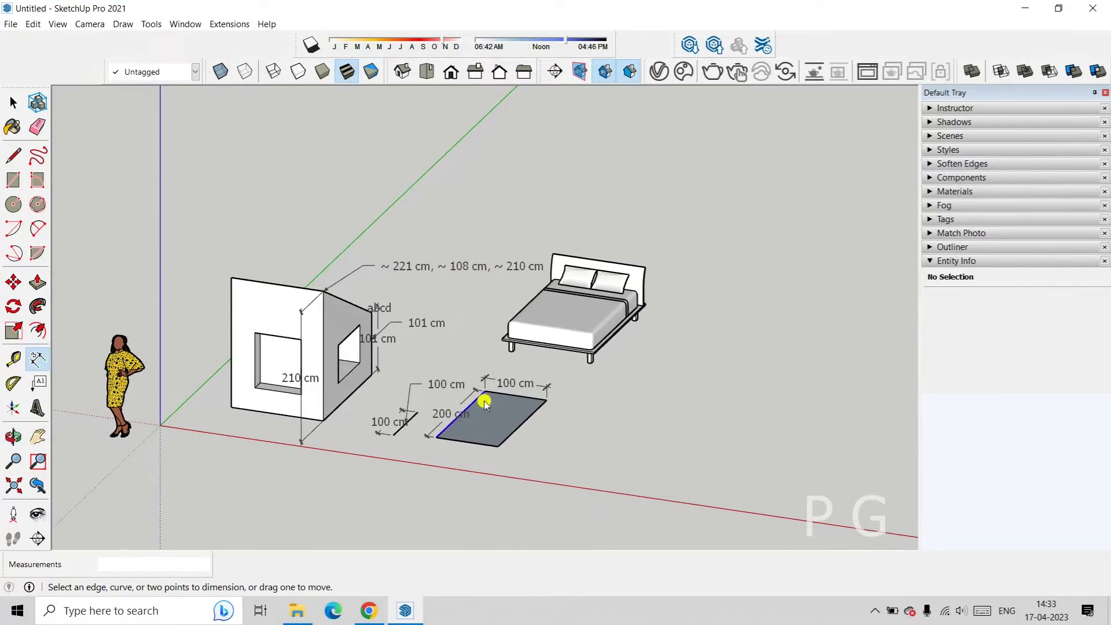
pyautogui.click(40, 381)
pyautogui.scroll(3, 496, 466)
pyautogui.scroll(3, 496, 466)
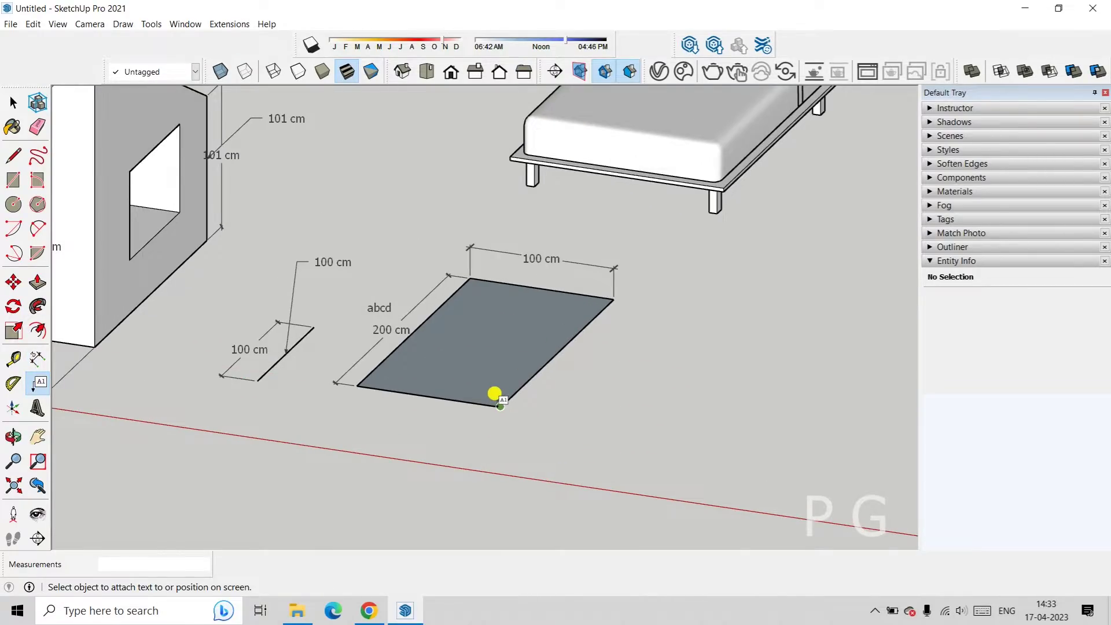
pyautogui.click(500, 404)
pyautogui.click(573, 375)
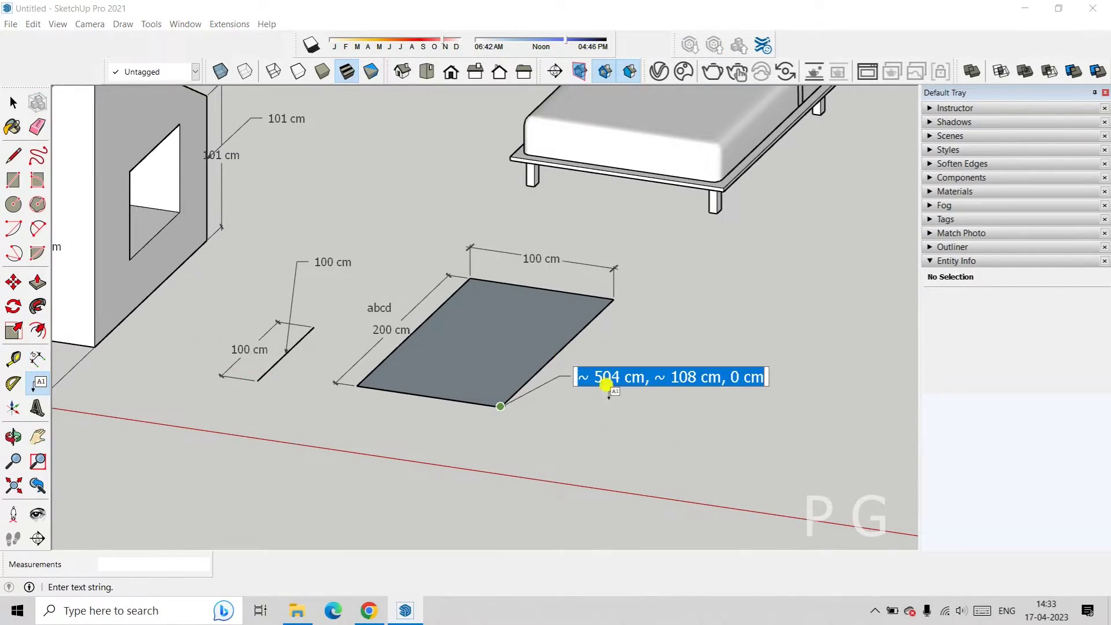
pyautogui.click(640, 411)
pyautogui.moveTo(652, 399); pyautogui.dragTo(474, 347, button='middle')
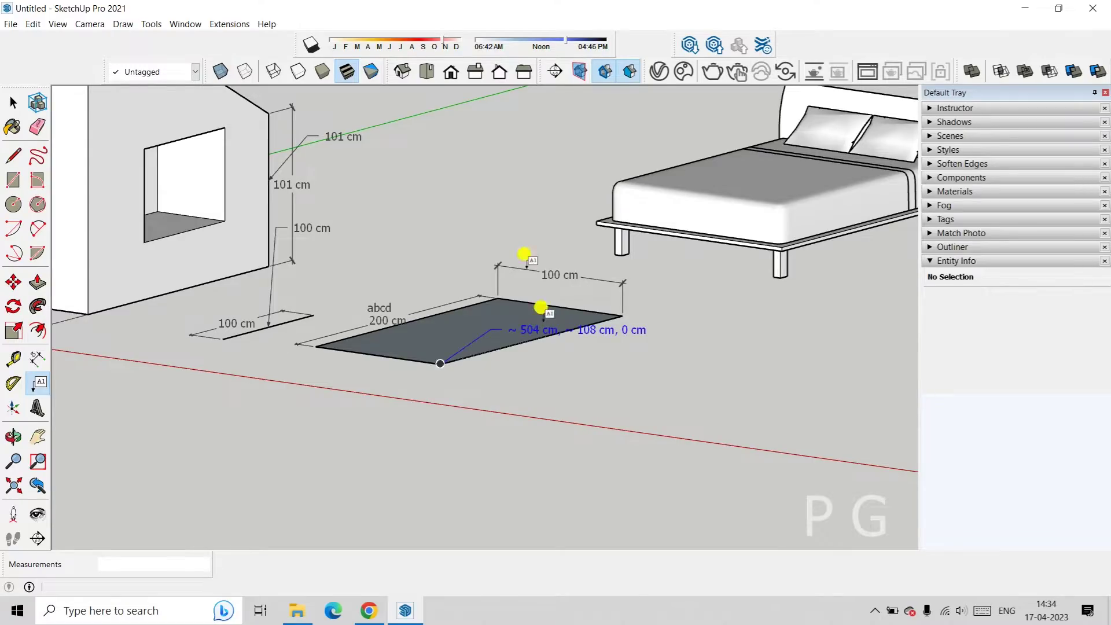
pyautogui.moveTo(517, 357); pyautogui.dragTo(674, 384, button='middle')
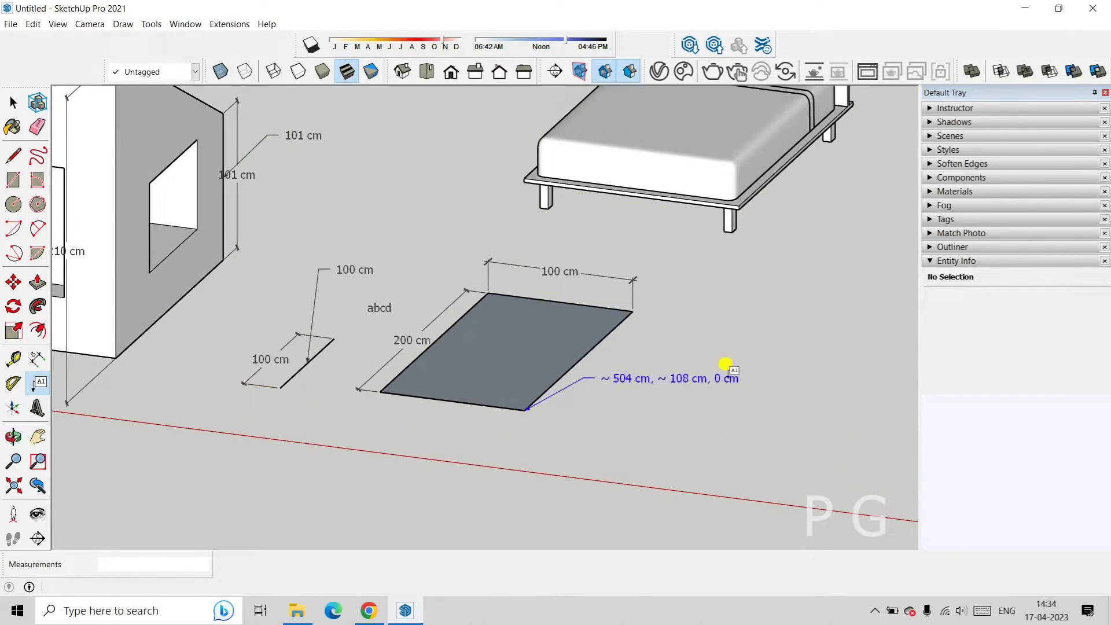
pyautogui.scroll(-6, 735, 381)
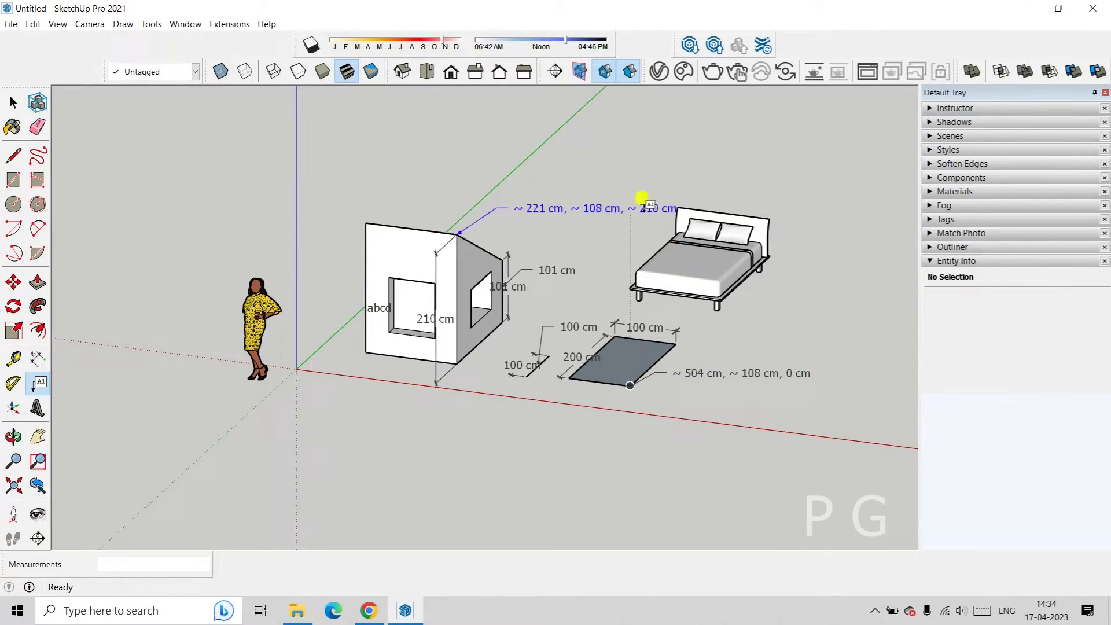
pyautogui.scroll(1, 752, 207)
pyautogui.scroll(2, 743, 214)
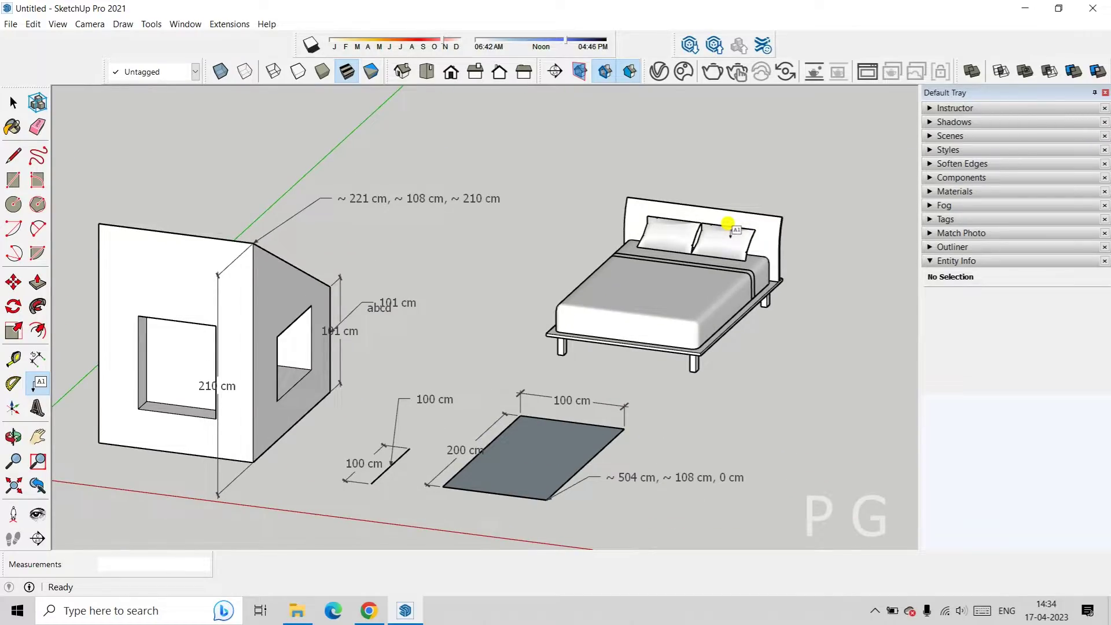
# Attach a leader label with the default component-name text to the bed's front pillow, placing the text above the headboard.
pyautogui.click(734, 229)
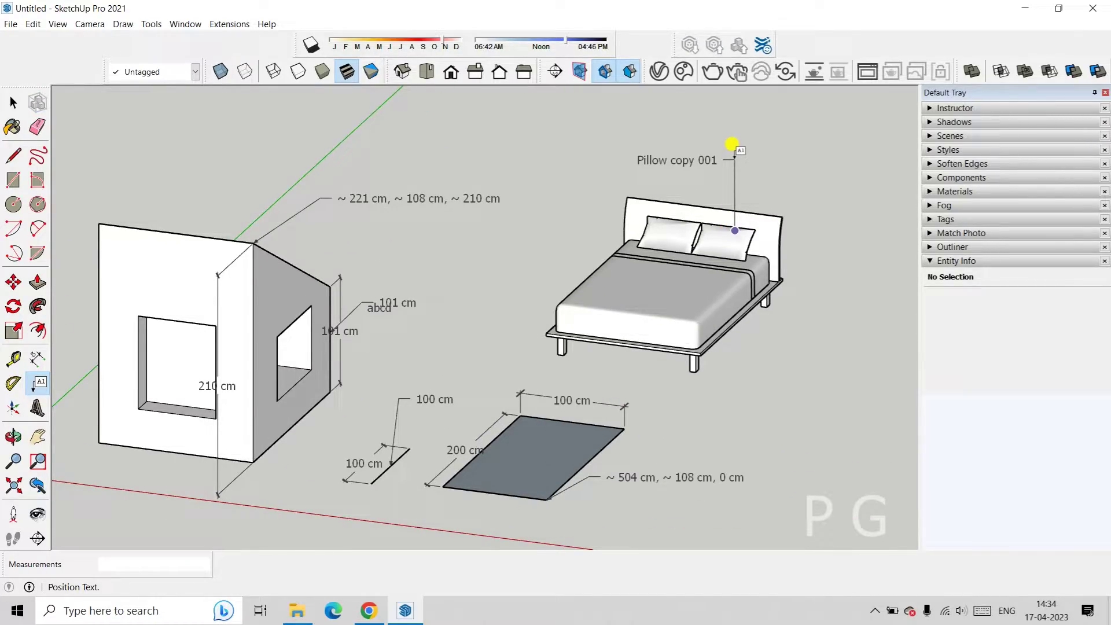
pyautogui.click(732, 143)
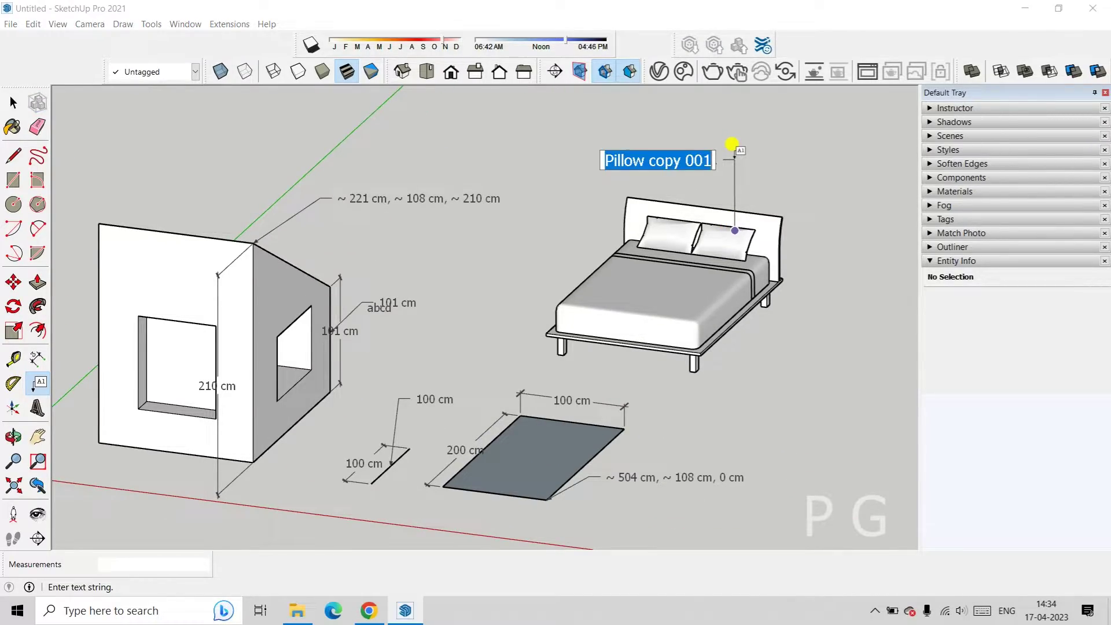
pyautogui.scroll(-2, 730, 179)
pyautogui.scroll(2, 749, 152)
pyautogui.click(754, 153)
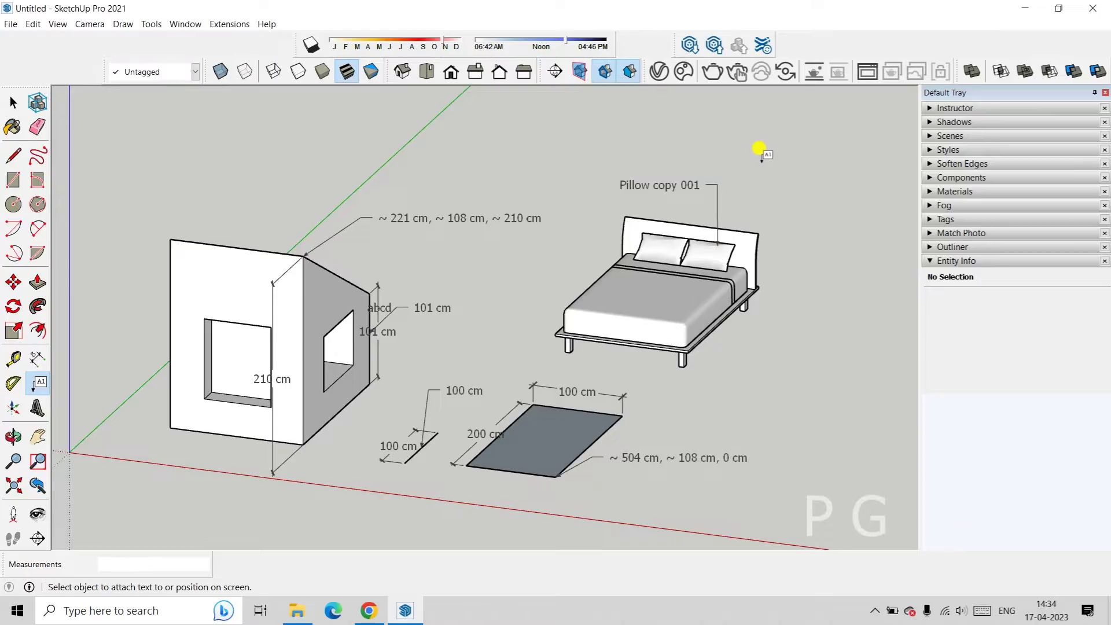
# Attach a leader label with the default component-name text to the woman figure's head, placing the text above her.
pyautogui.scroll(-2, 710, 174)
pyautogui.scroll(2, 277, 272)
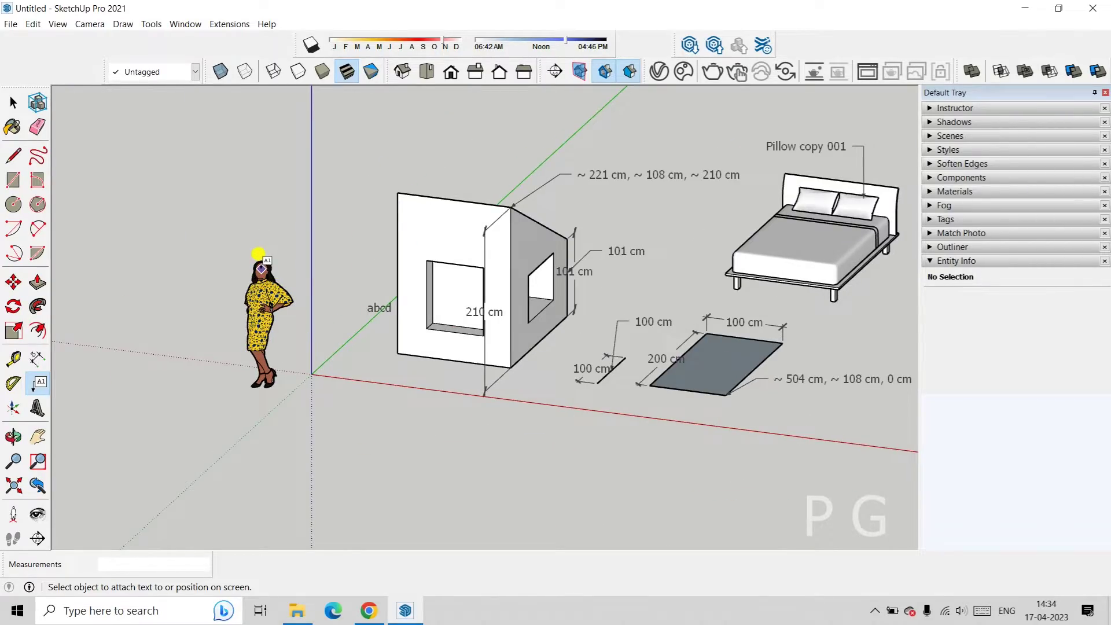
pyautogui.click(258, 254)
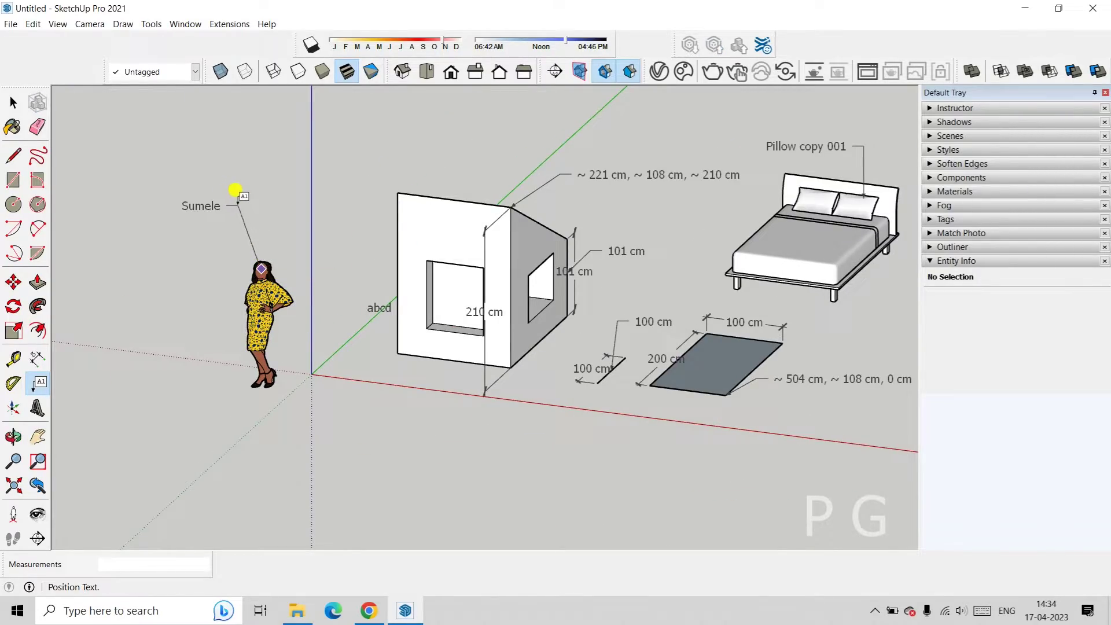
pyautogui.click(235, 191)
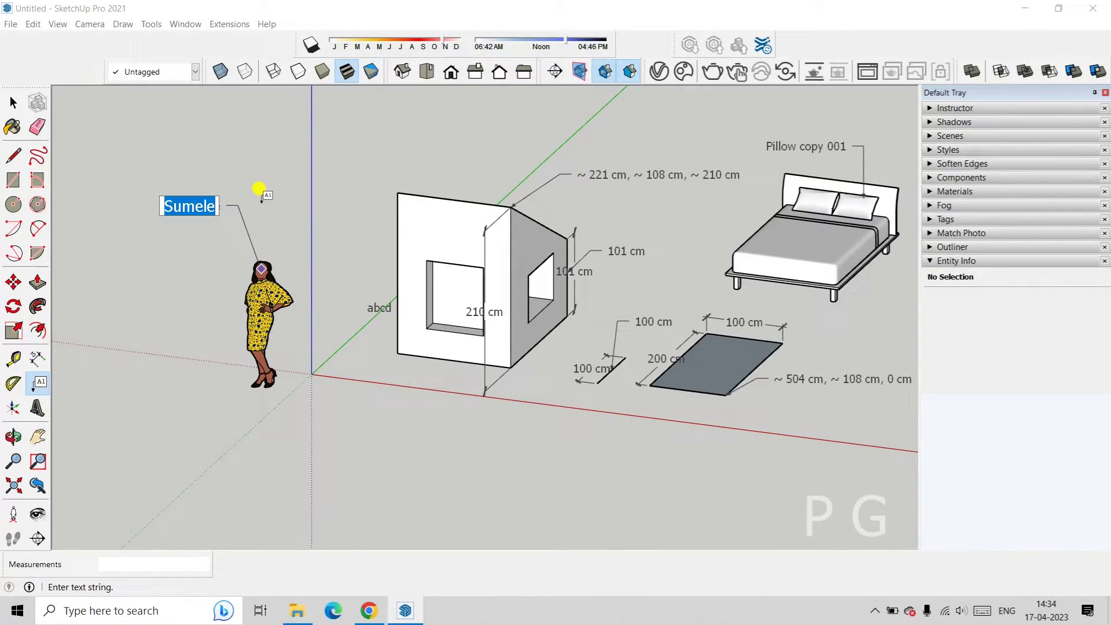
pyautogui.click(259, 189)
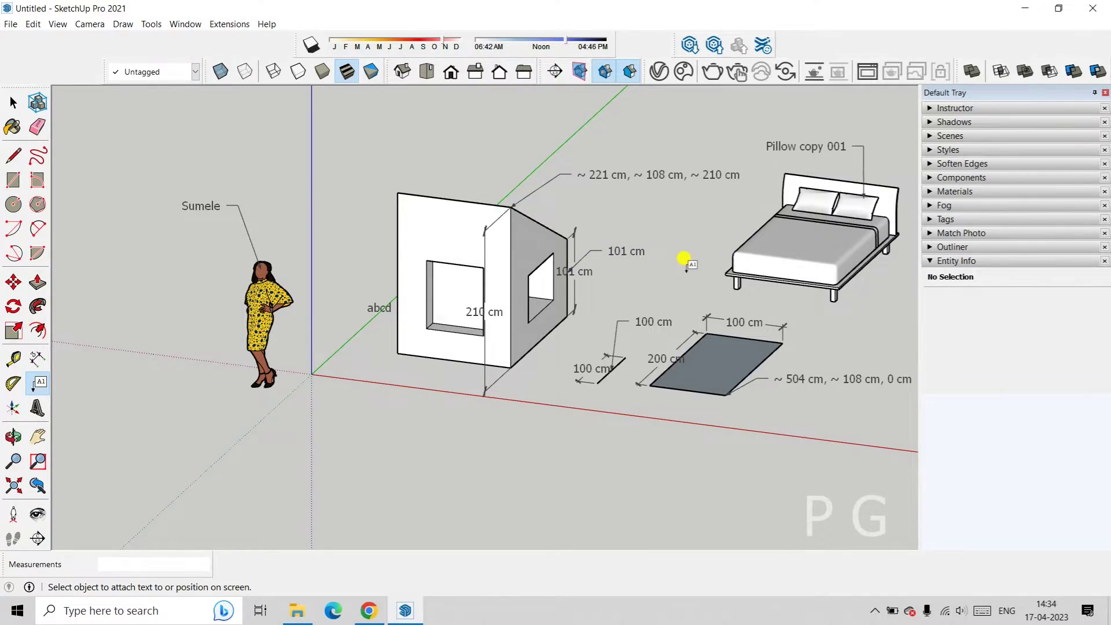
# Try replacing the leader text of the loose line beside the house with "gghghgh", and restore the original text.
pyautogui.scroll(4, 667, 325)
pyautogui.scroll(3, 568, 368)
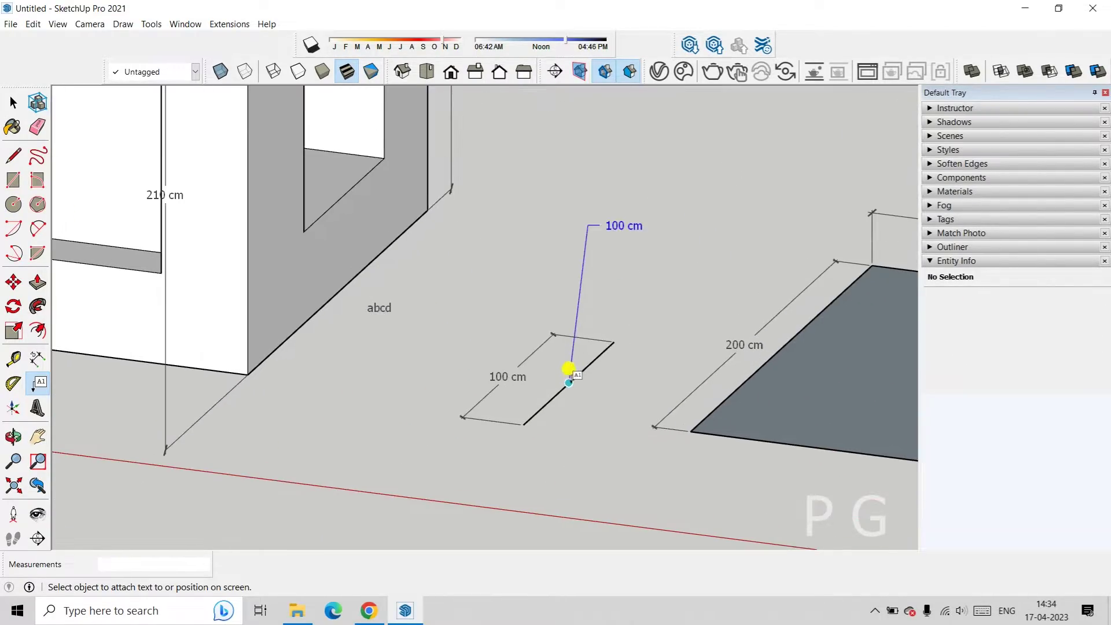
pyautogui.scroll(2, 632, 223)
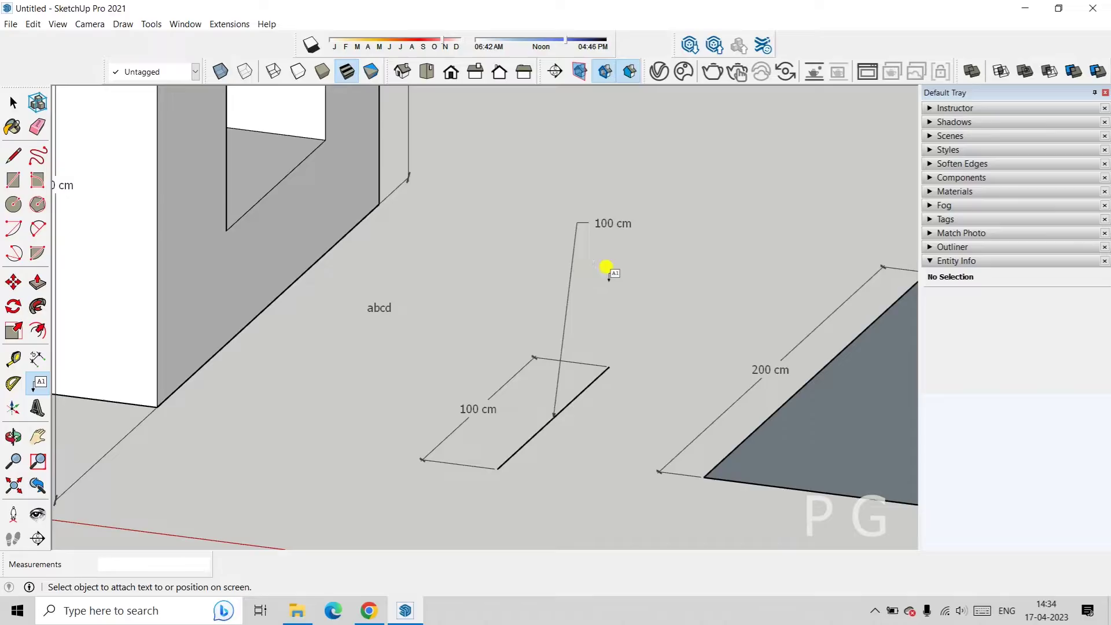
pyautogui.doubleClick(601, 218)
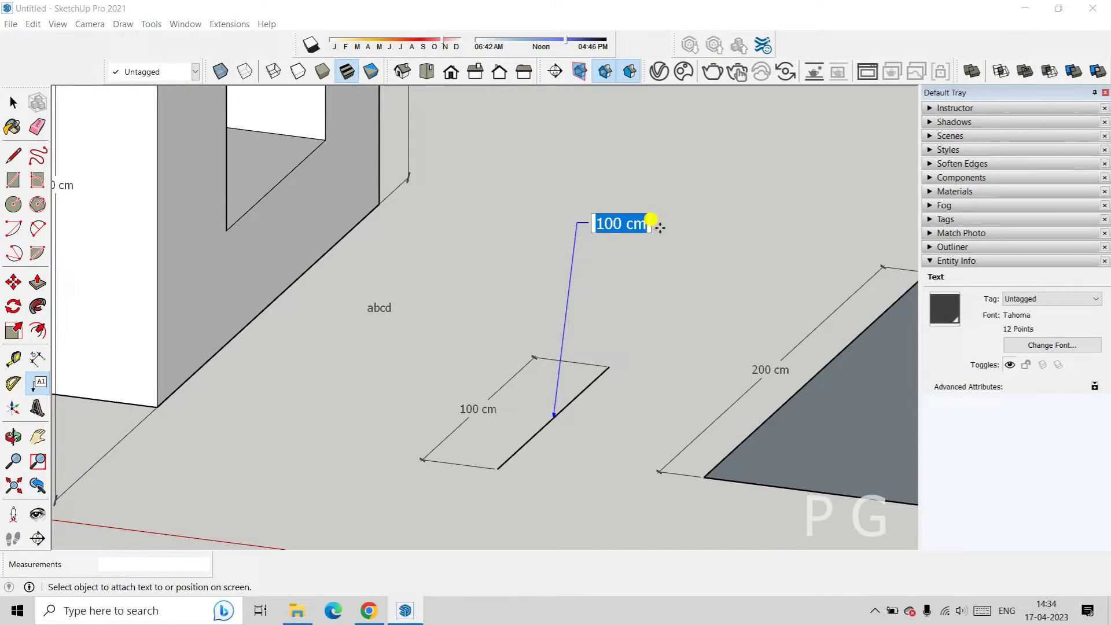
pyautogui.write('gghghgh')
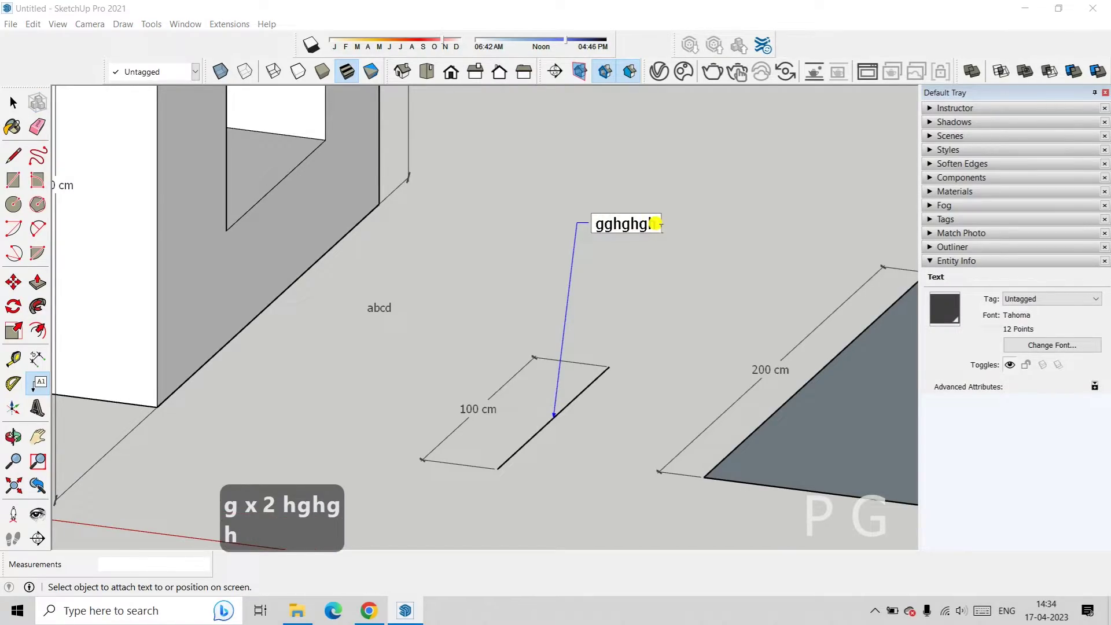
pyautogui.hotkey('ctrl', 'z')
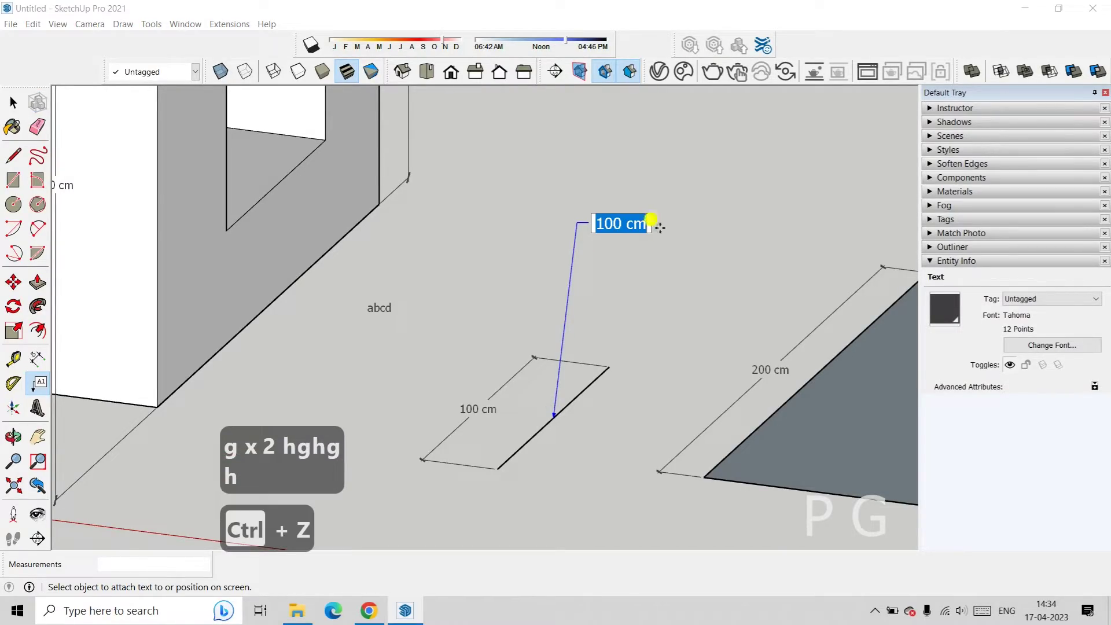
pyautogui.click(744, 273)
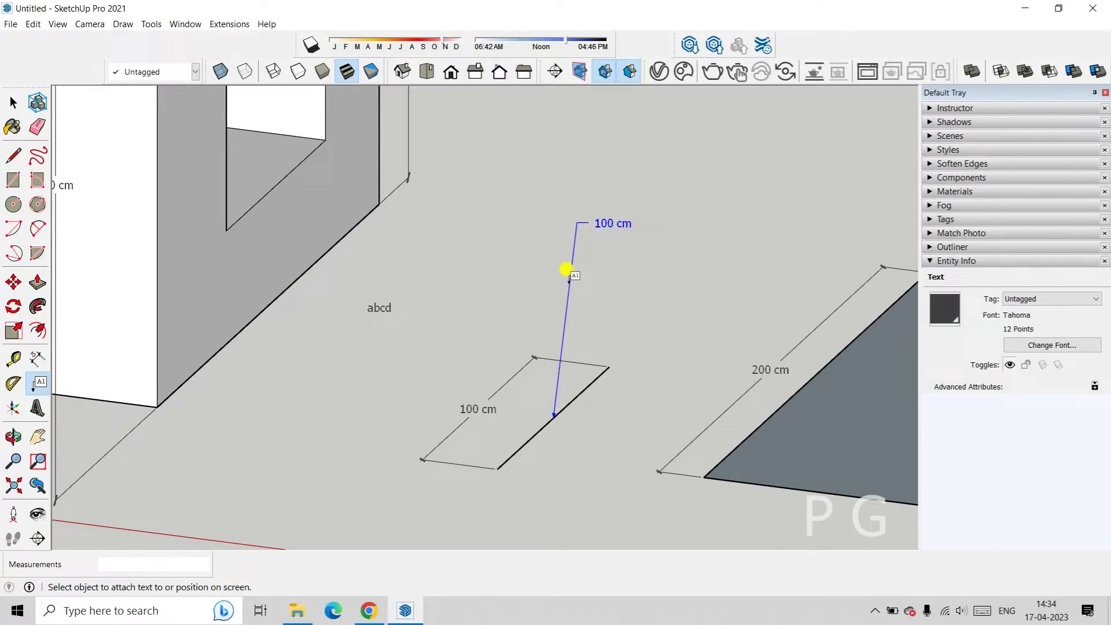
# Move the loose line's leader label slightly closer to the flat rectangle, keeping its arrow attached to the line.
pyautogui.moveTo(569, 282)
pyautogui.mouseDown()
pyautogui.moveTo(536, 296)
pyautogui.moveTo(541, 268)
pyautogui.moveTo(575, 311)
pyautogui.moveTo(496, 334)
pyautogui.moveTo(508, 307)
pyautogui.moveTo(627, 325)
pyautogui.moveTo(603, 307)
pyautogui.mouseUp()
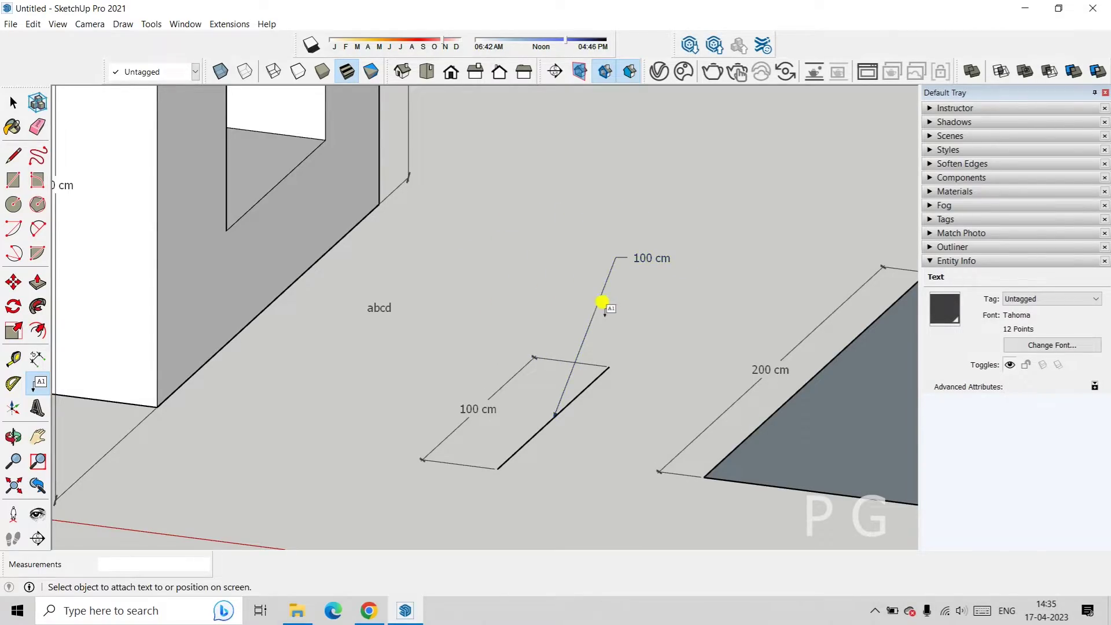
pyautogui.scroll(-2, 607, 305)
pyautogui.scroll(-3, 611, 300)
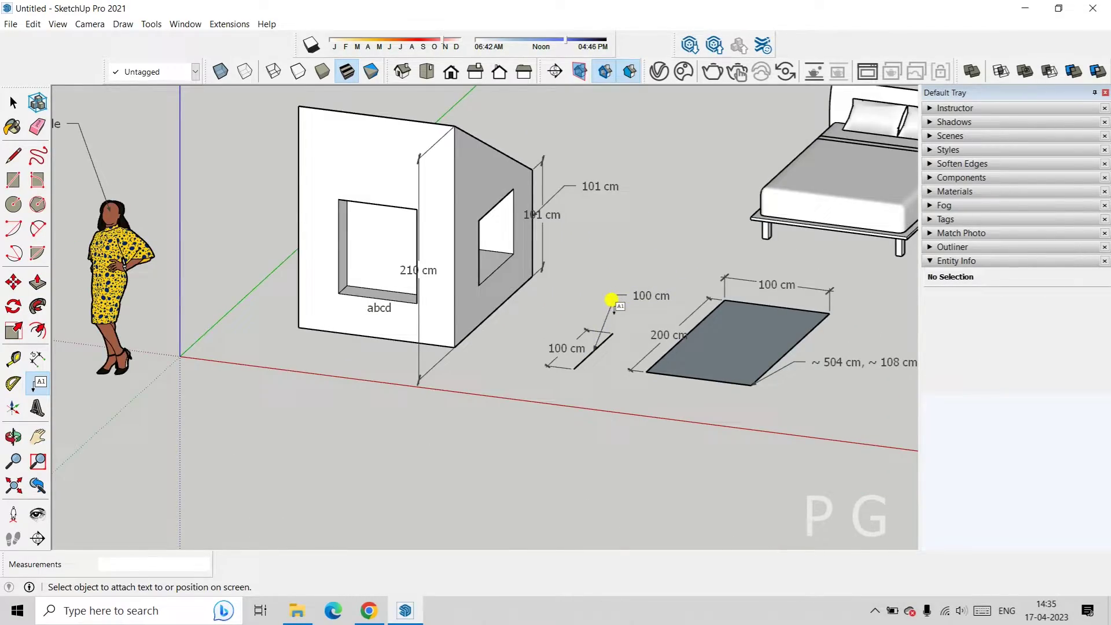
pyautogui.press('c')
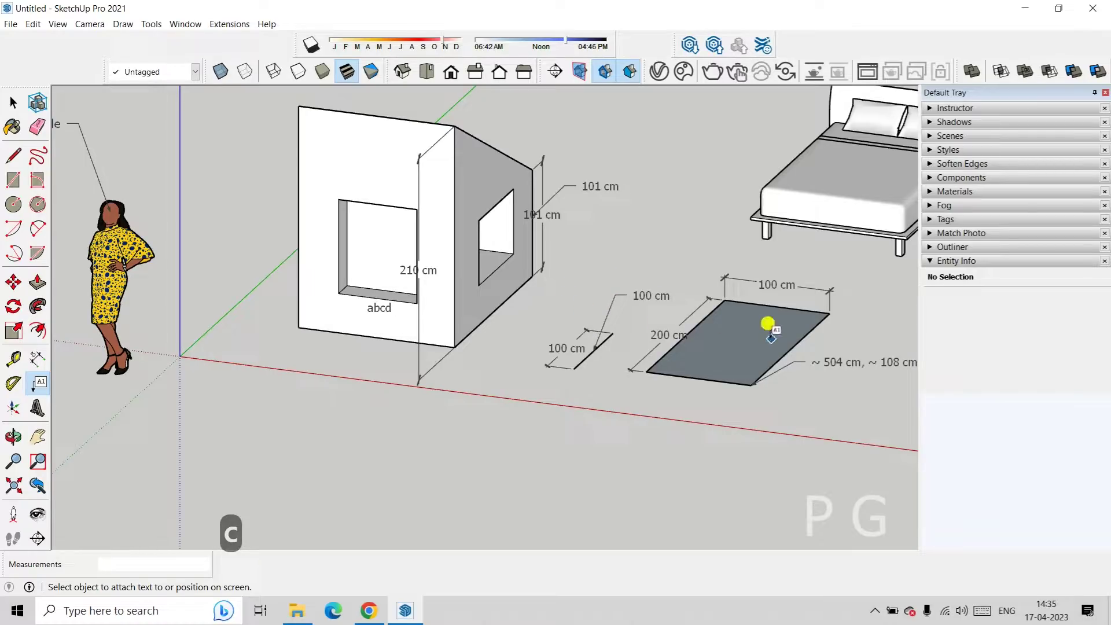
# Attach a leader label with the default area text to the flat rectangle's face, placing the text beyond its far corner.
pyautogui.scroll(3, 776, 312)
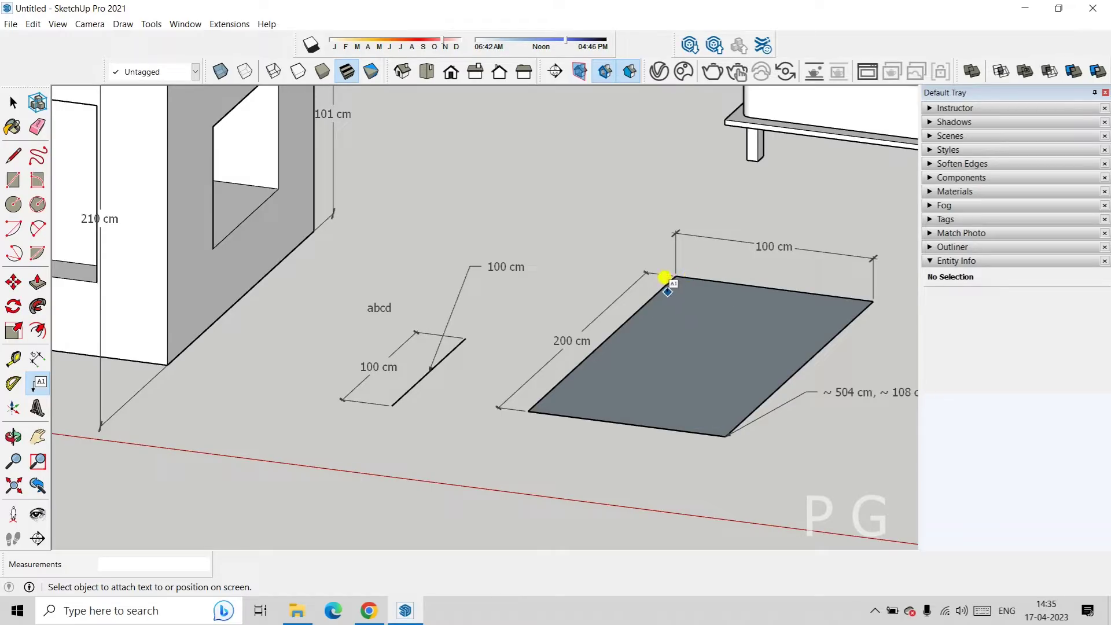
pyautogui.click(676, 334)
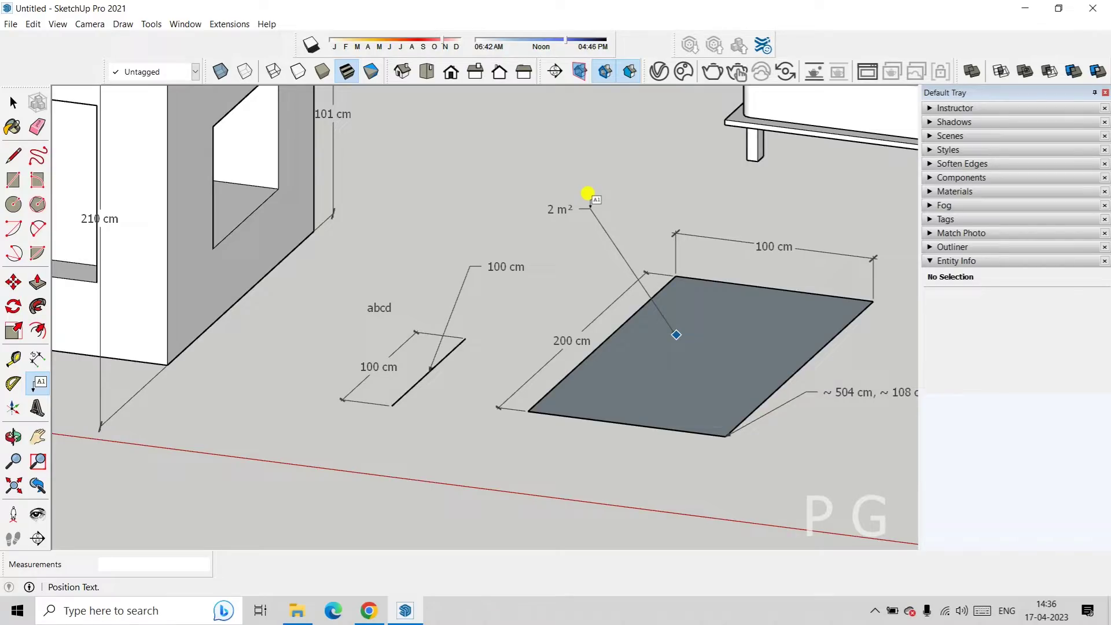
pyautogui.click(587, 194)
pyautogui.scroll(-3, 570, 208)
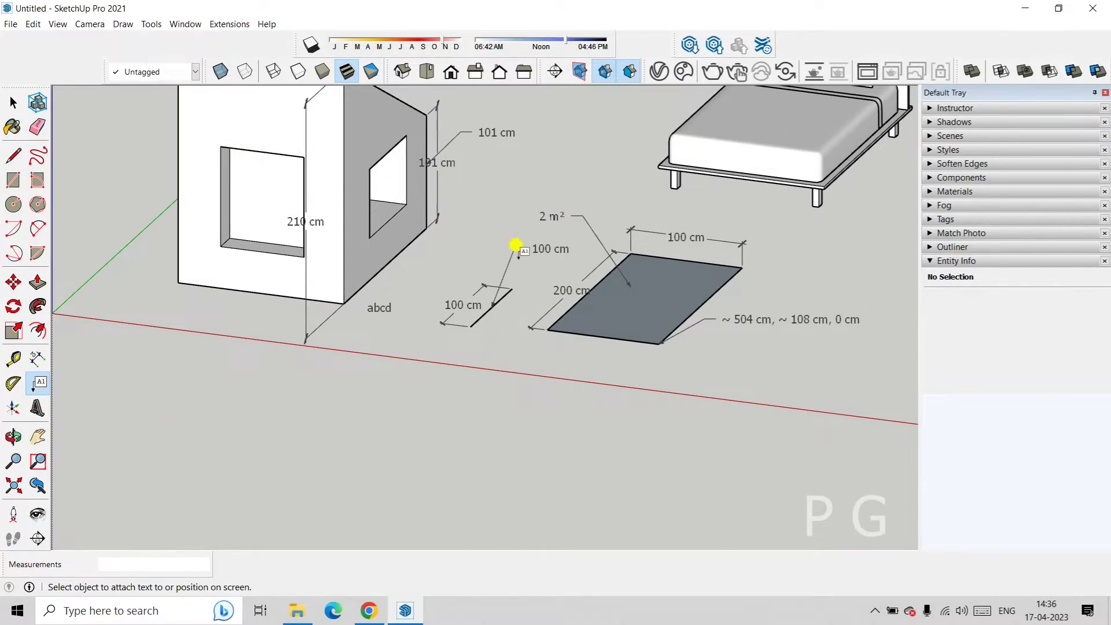
# Attach a leader label with the default area text to the house's grey side wall, below its window opening.
pyautogui.scroll(1, 515, 246)
pyautogui.click(321, 246)
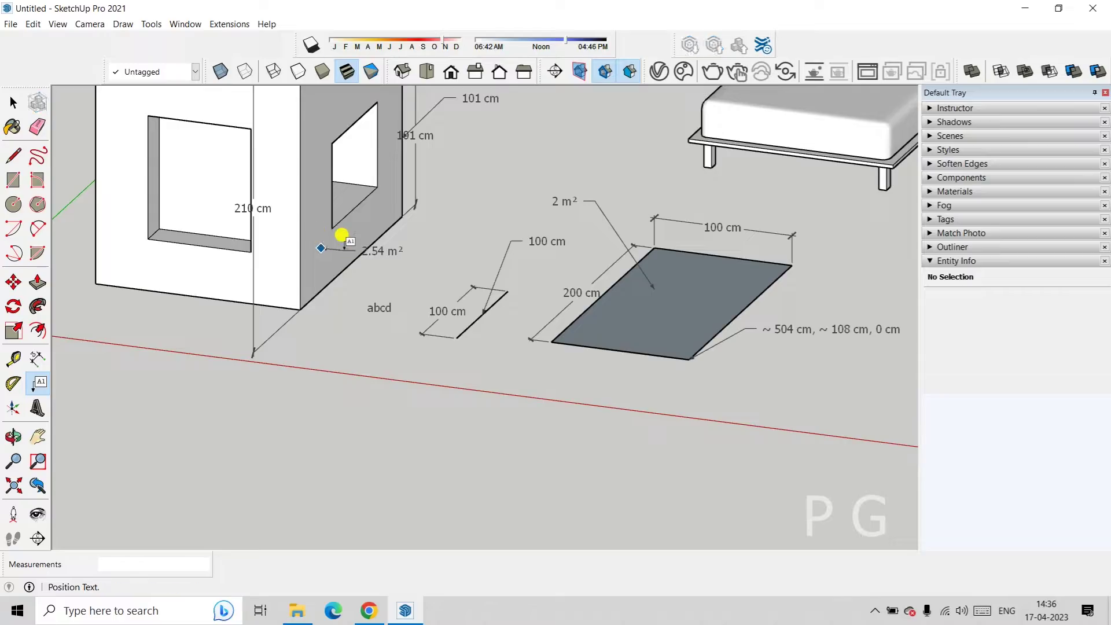
pyautogui.click(384, 247)
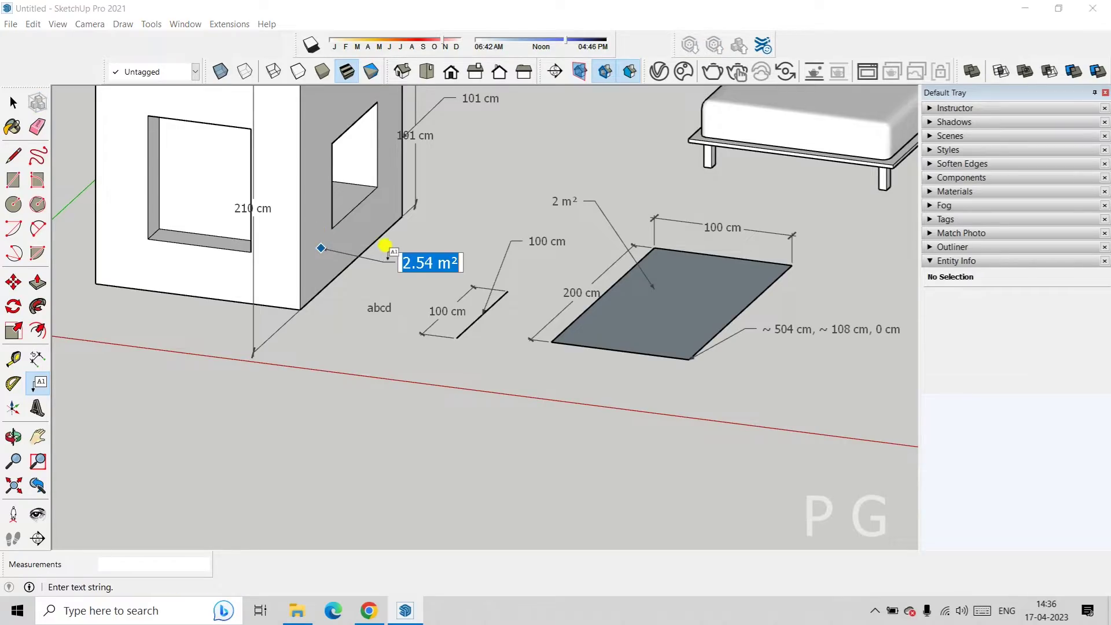
pyautogui.click(442, 226)
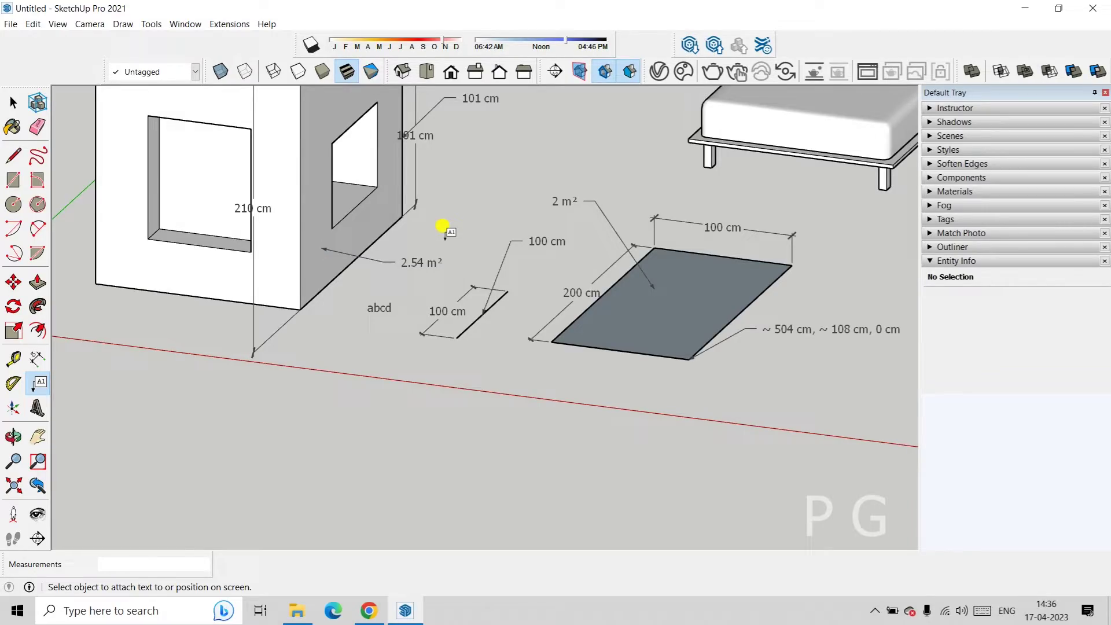
# Place the screen text "grg" in the empty space just above the "abcd" text.
pyautogui.hotkey('shift', 'z')
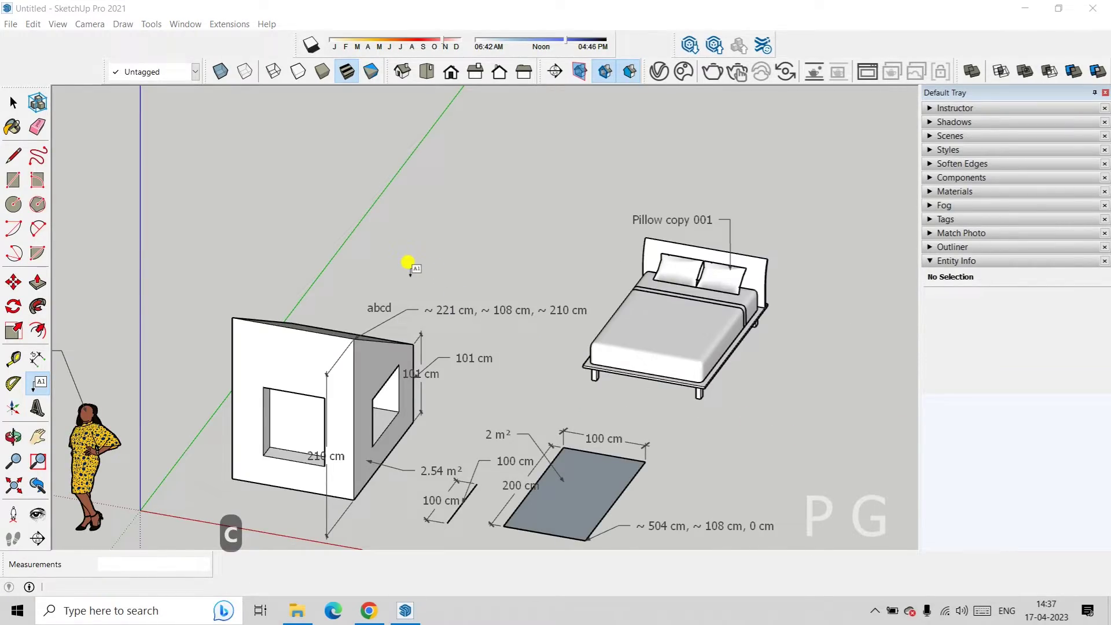
pyautogui.click(379, 258)
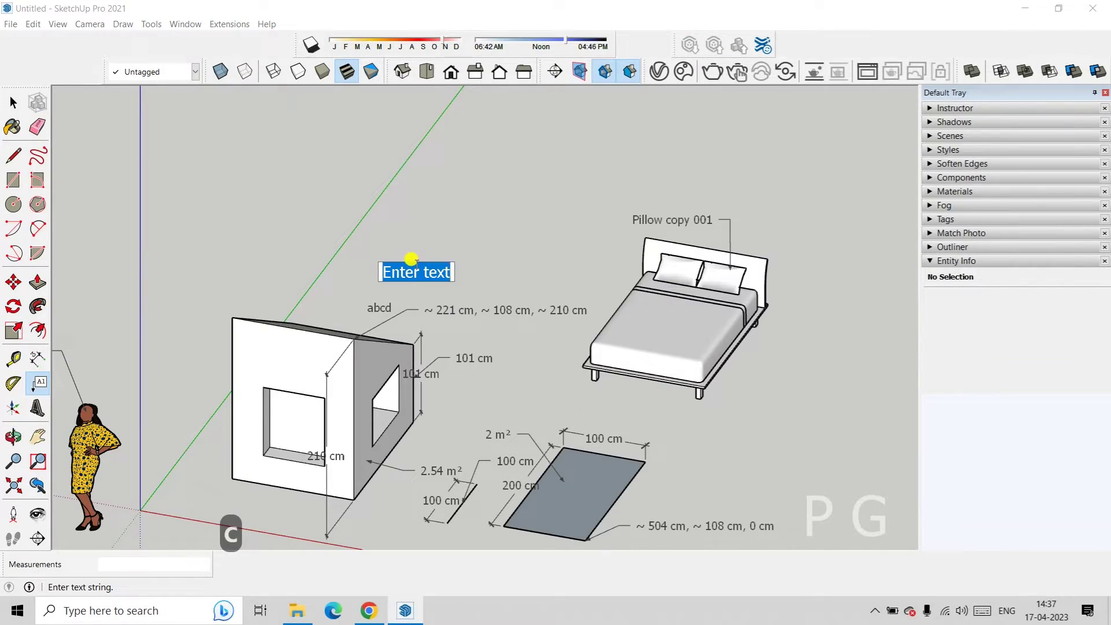
pyautogui.write('grg')
pyautogui.click(426, 241)
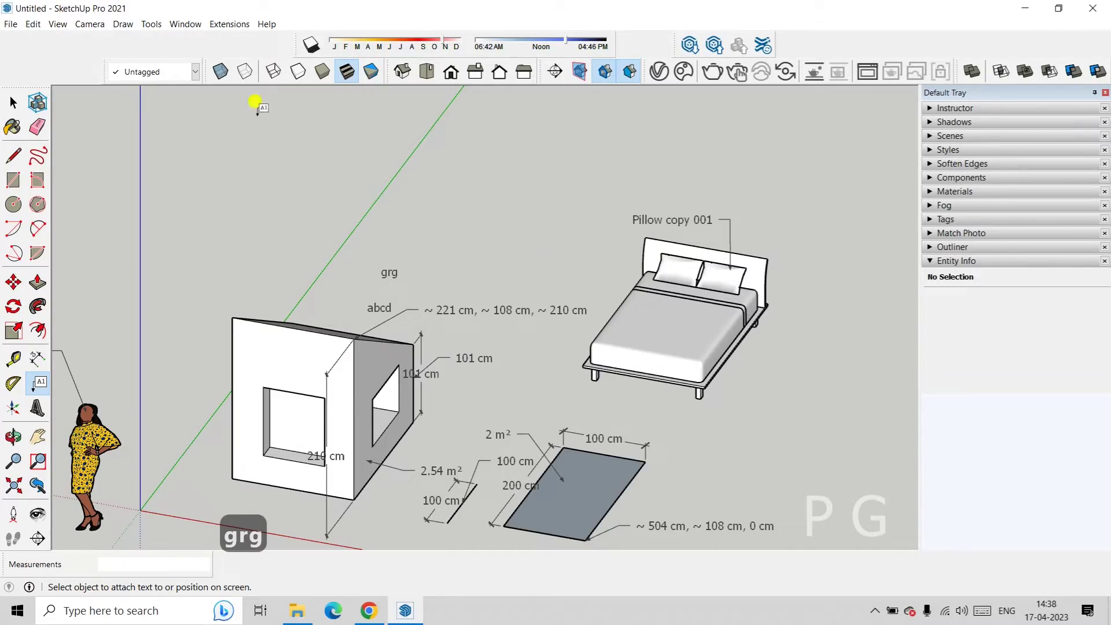
# Open the Text settings in Model Info and reposition the window over the model.
pyautogui.click(182, 25)
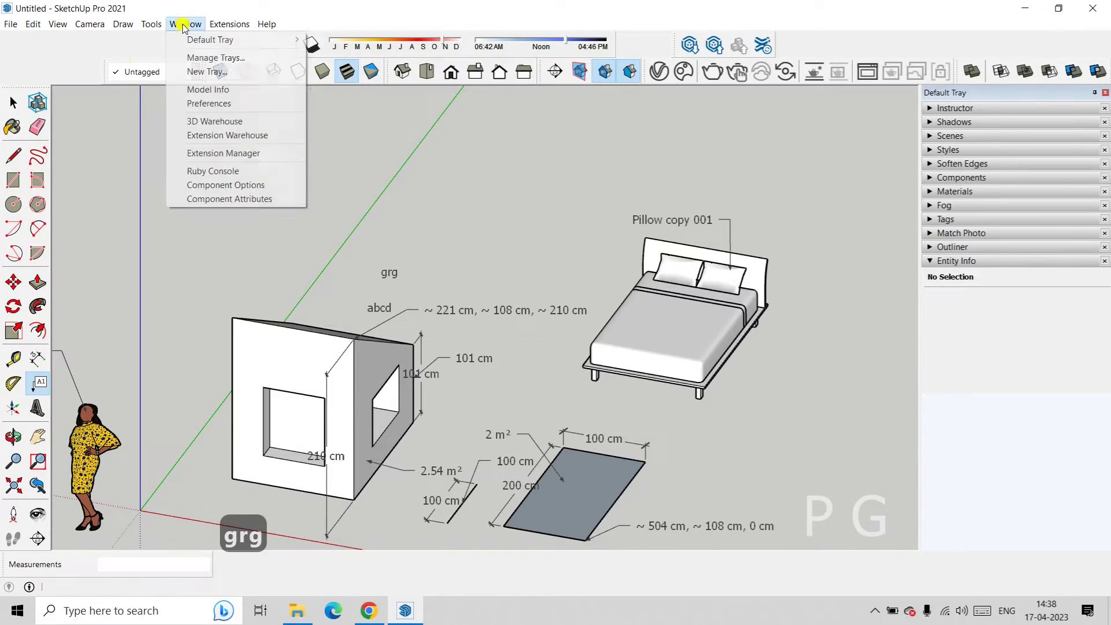
pyautogui.click(215, 90)
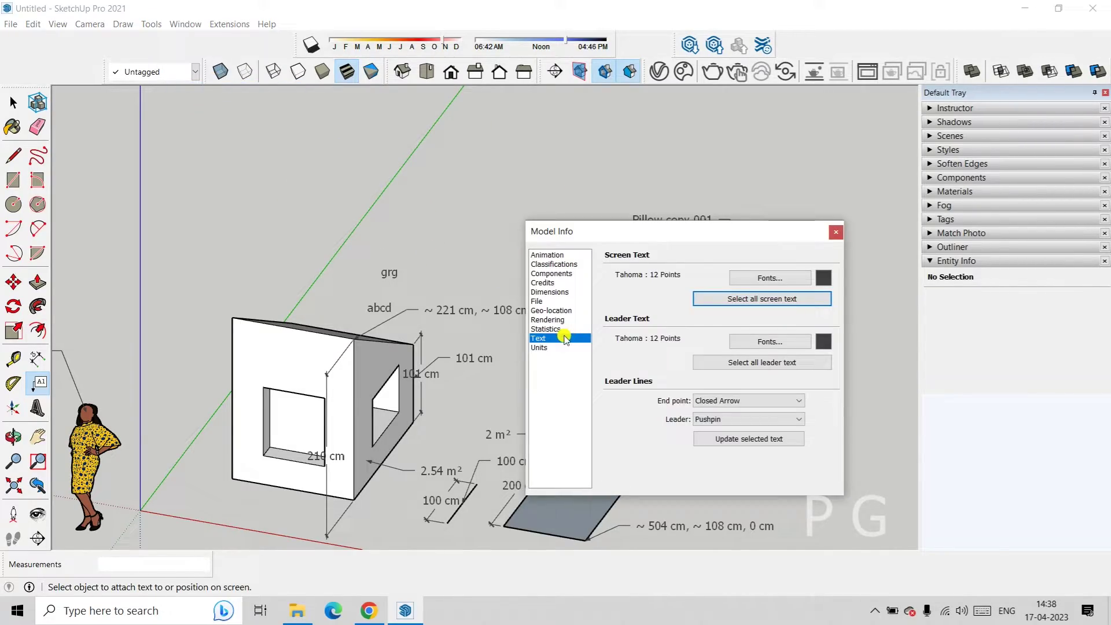
pyautogui.moveTo(679, 239); pyautogui.dragTo(693, 192)
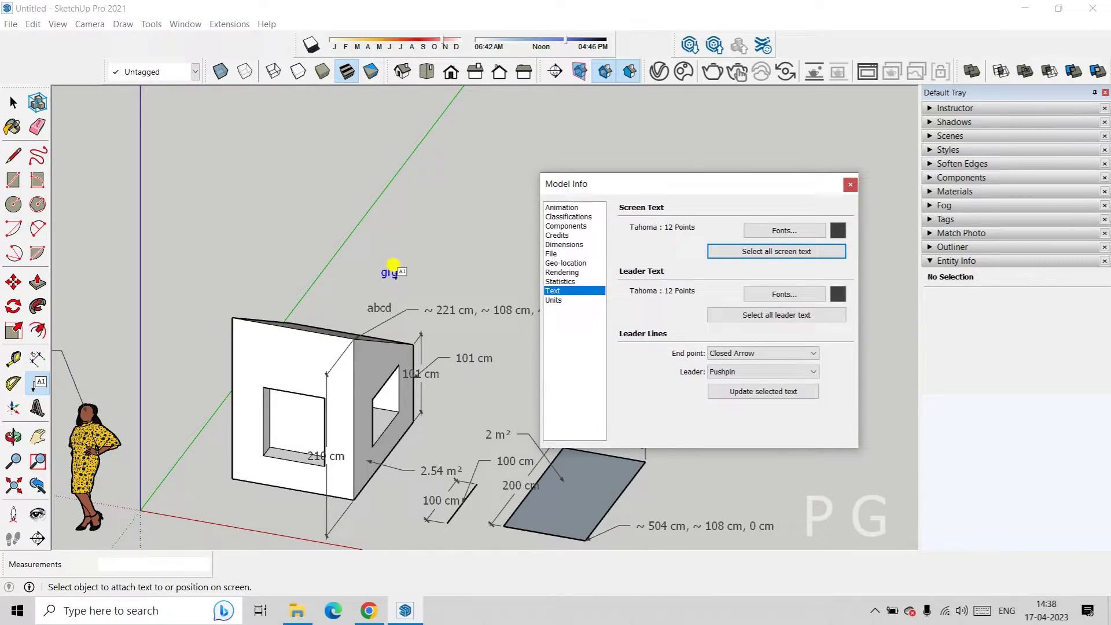
# Select all screen text, clear that selection, and select all leader text to compare the two text types.
pyautogui.click(774, 250)
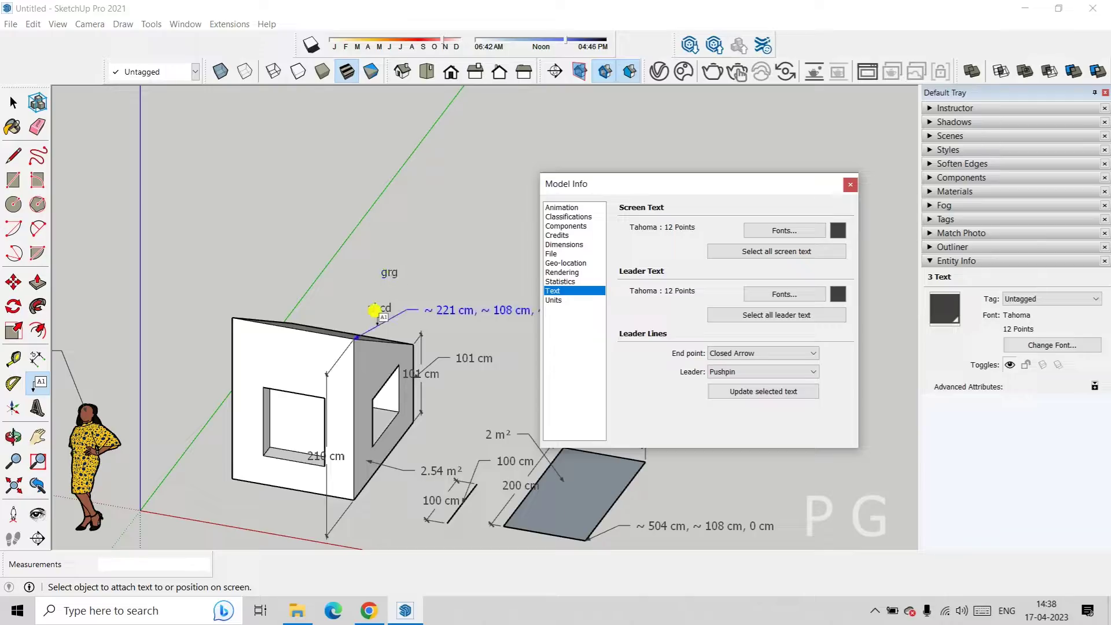
pyautogui.click(781, 251)
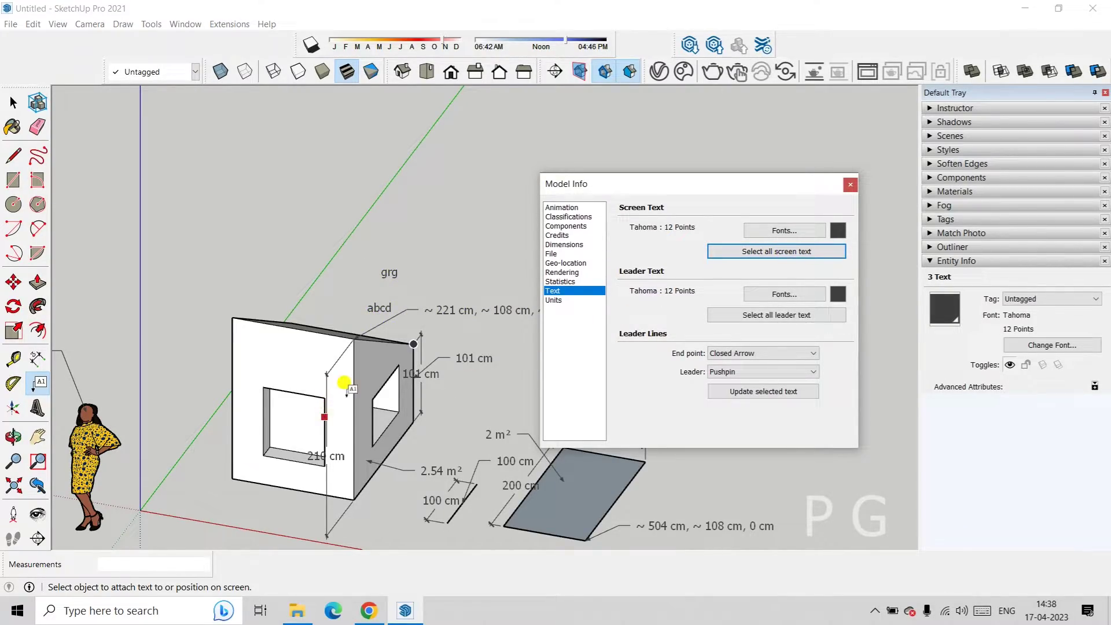
pyautogui.press('Escape')
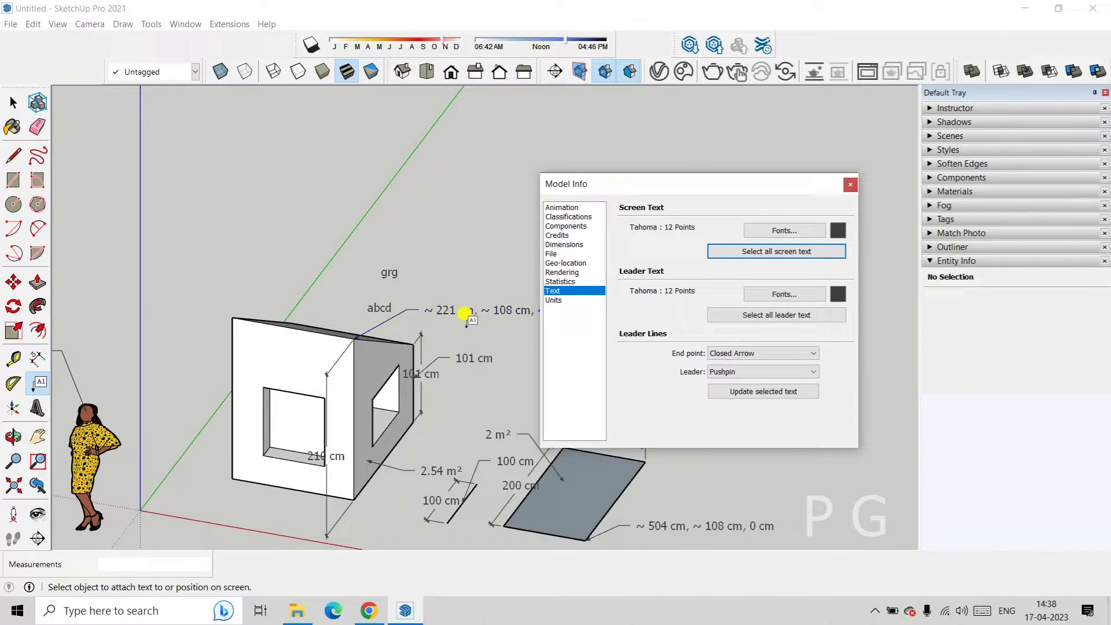
pyautogui.click(773, 317)
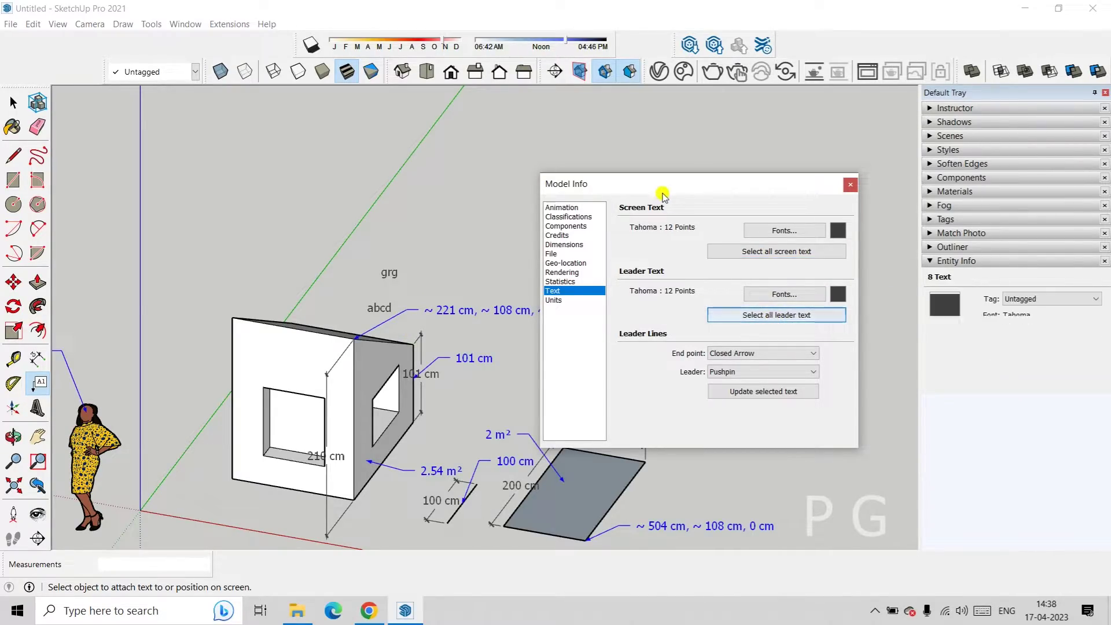
pyautogui.moveTo(663, 193)
pyautogui.mouseDown()
pyautogui.moveTo(944, 191)
pyautogui.moveTo(660, 191)
pyautogui.mouseUp()
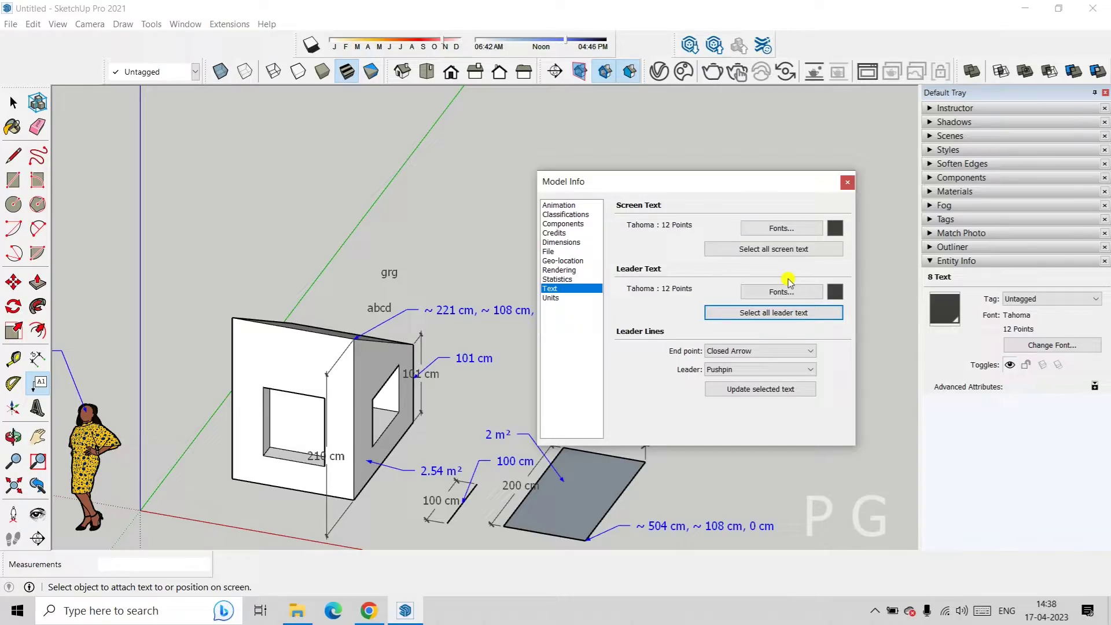
# Set the screen text font size to 20 points, apply it to all screen text and clear the selection.
pyautogui.click(775, 248)
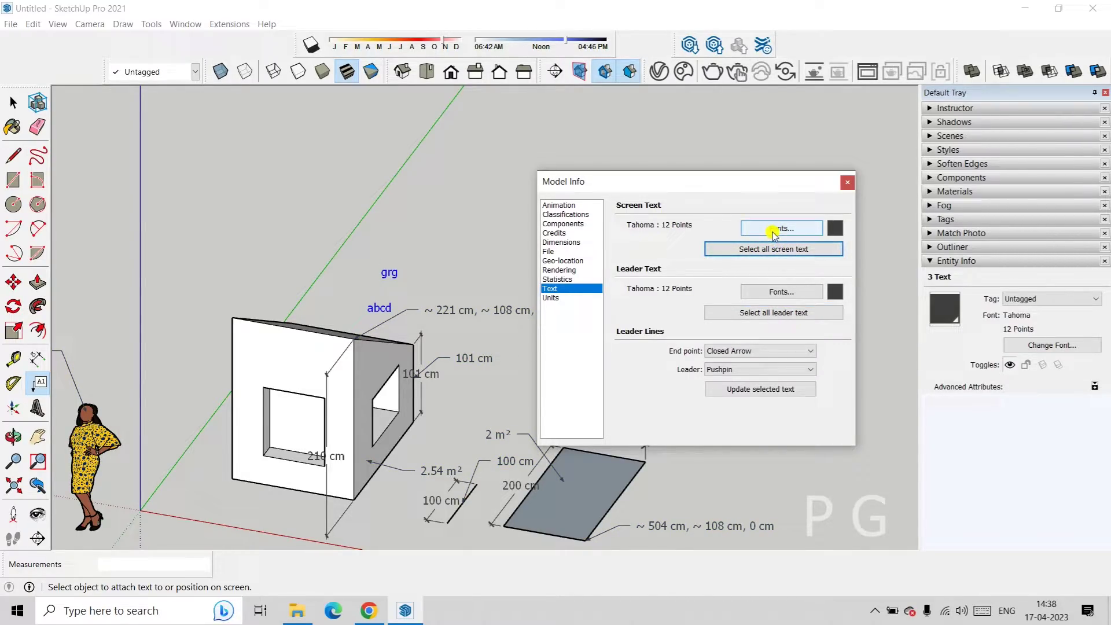
pyautogui.click(769, 232)
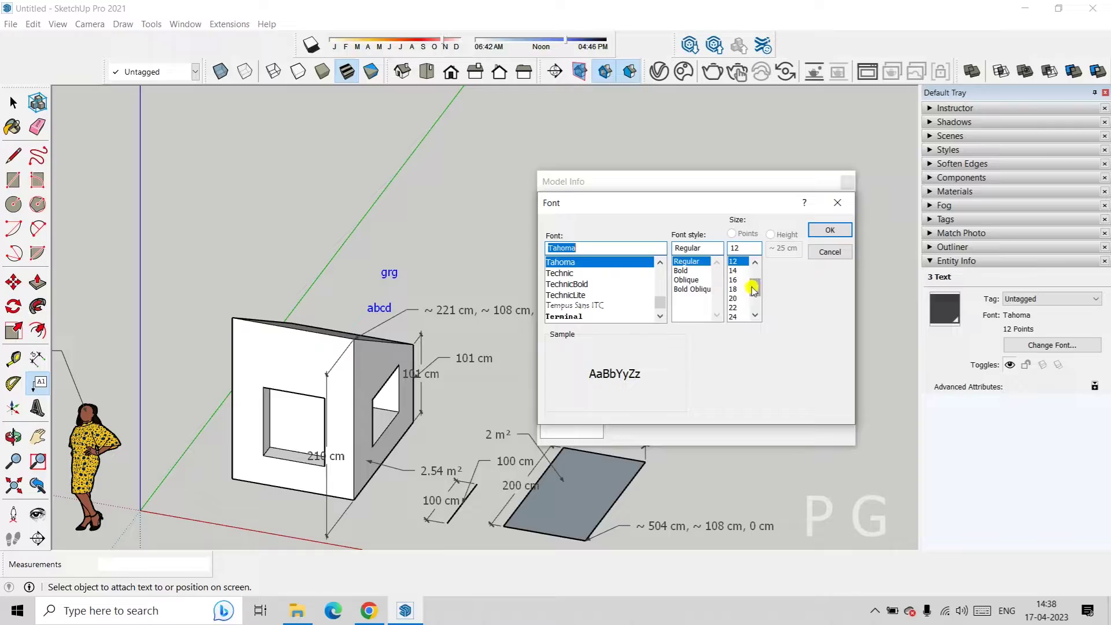
pyautogui.click(734, 298)
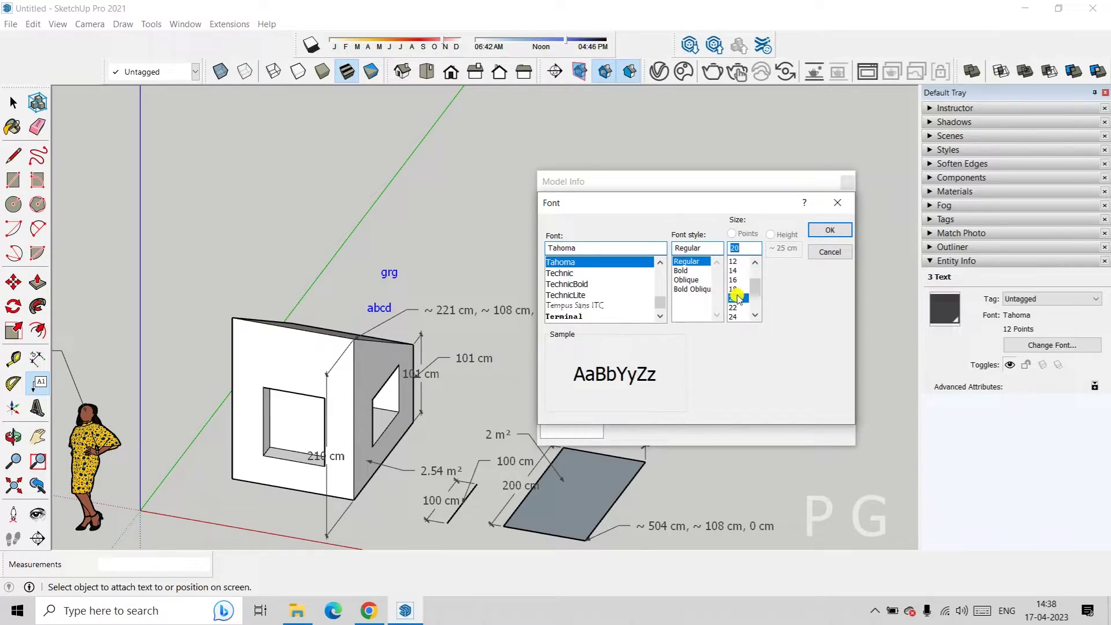
pyautogui.click(826, 231)
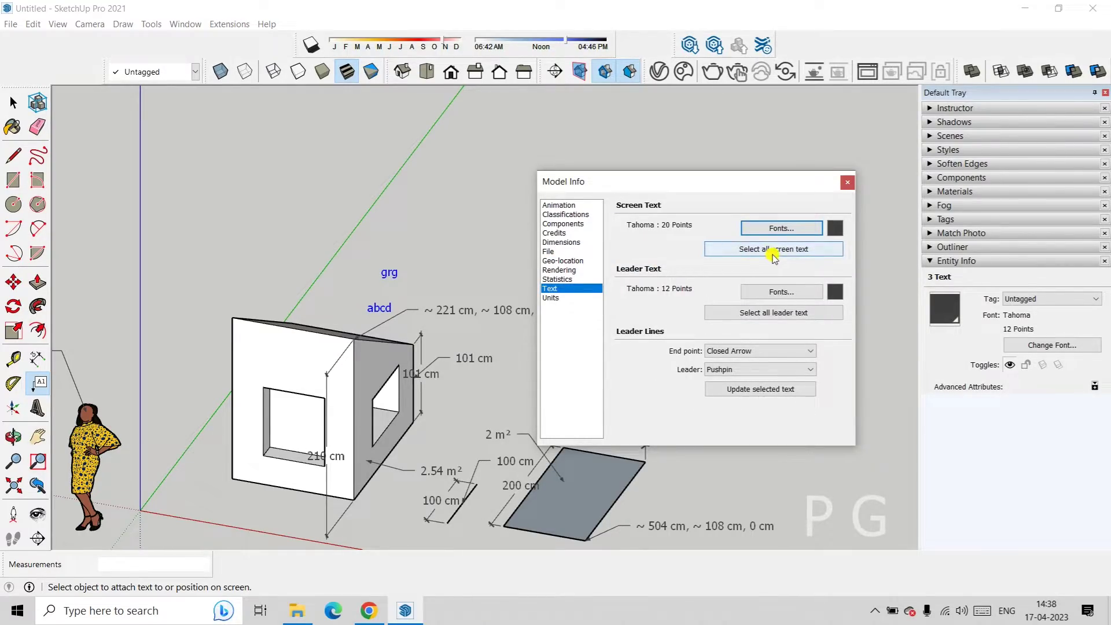
pyautogui.click(778, 252)
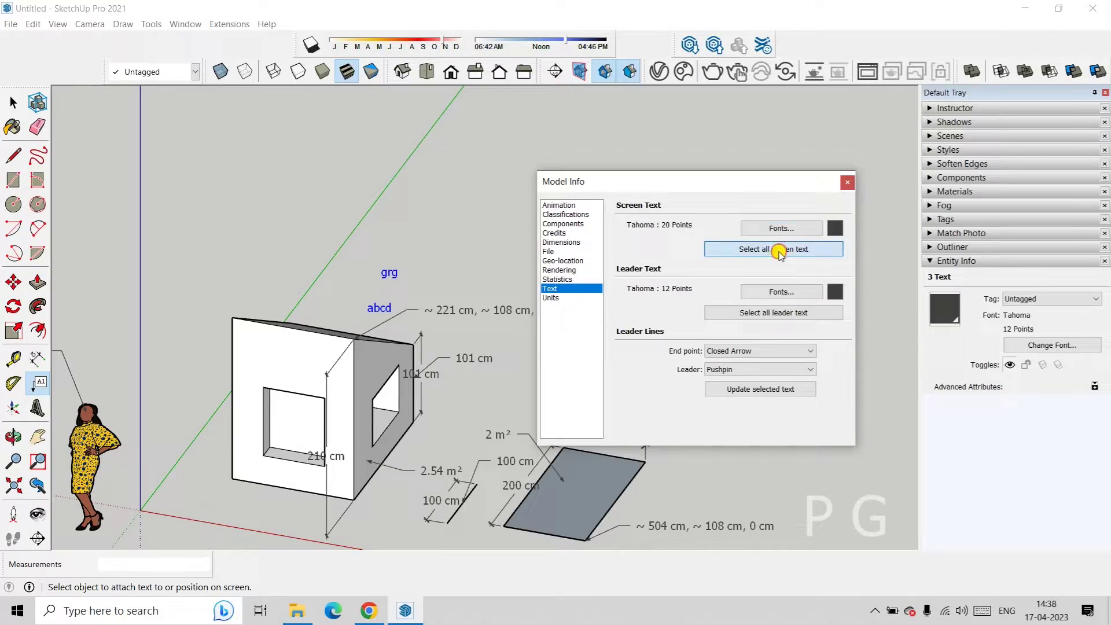
pyautogui.click(753, 390)
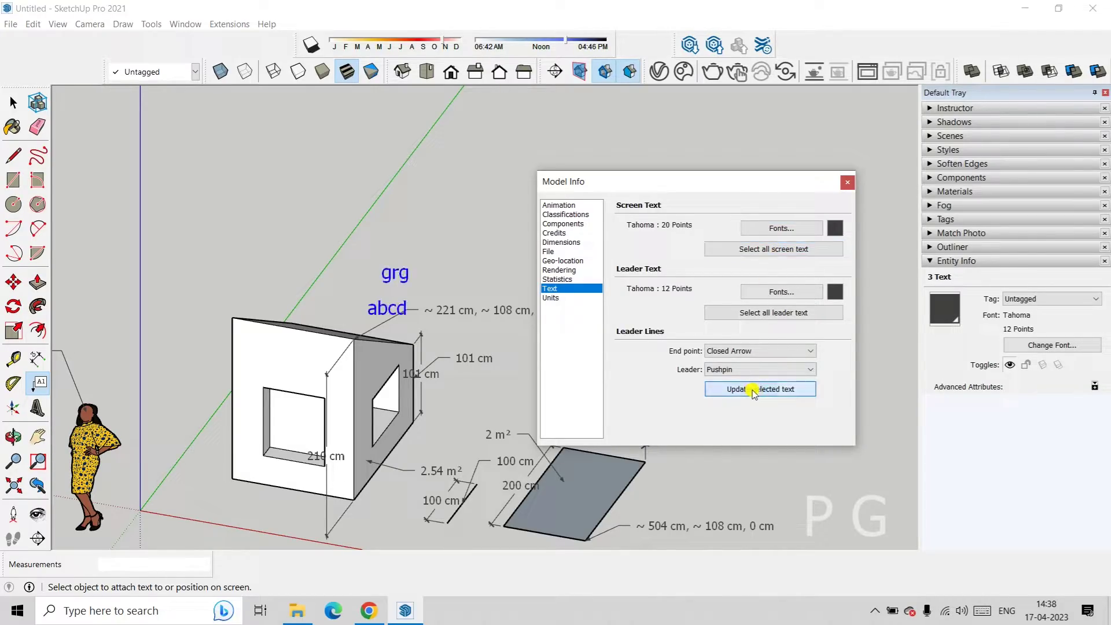
pyautogui.click(408, 272)
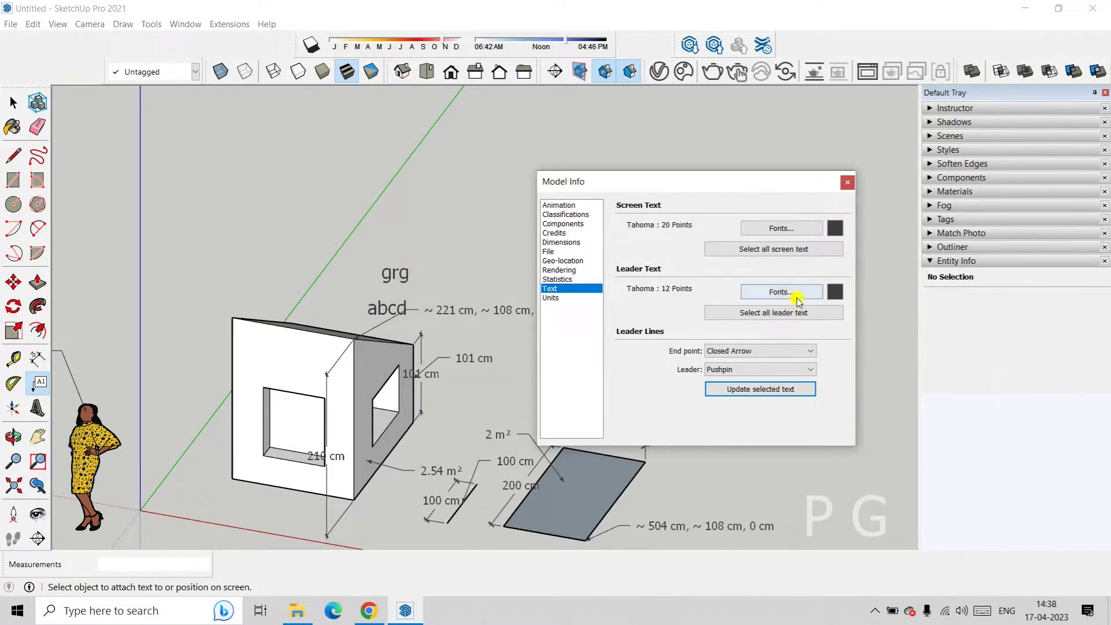
# Set the screen text colour to a bright pinkish red using the colour wheel and its brightness slider.
pyautogui.click(836, 229)
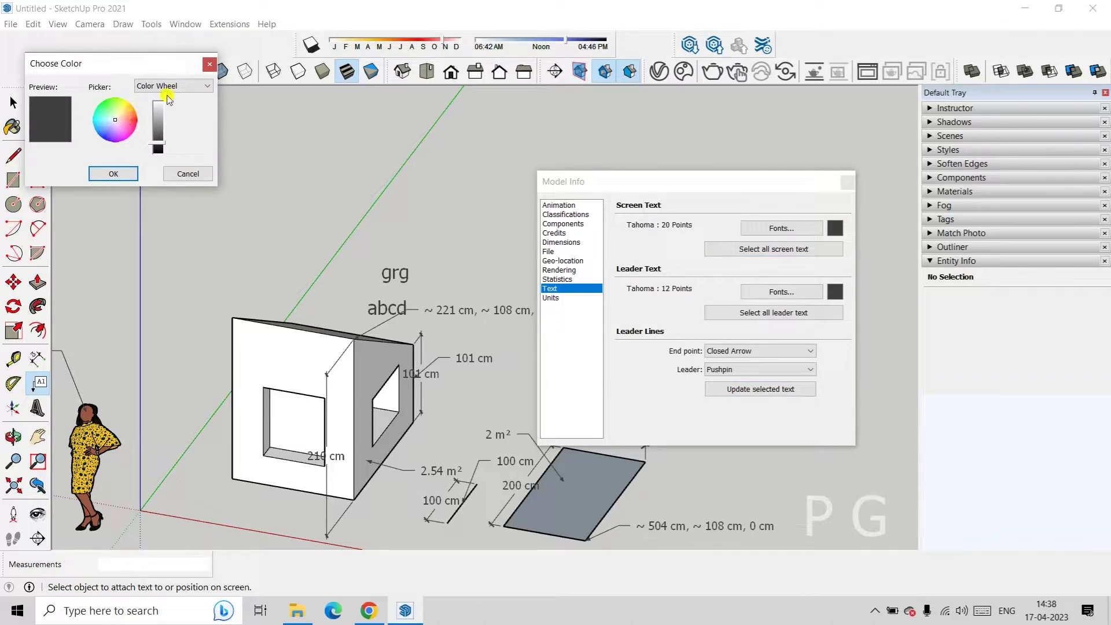
pyautogui.click(190, 87)
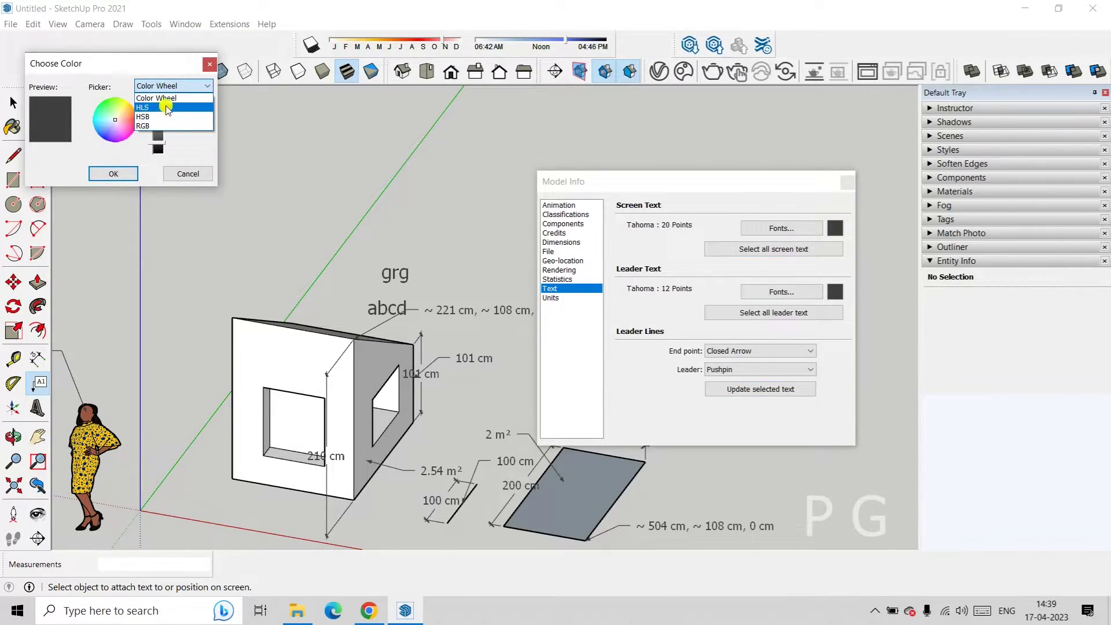
pyautogui.click(197, 88)
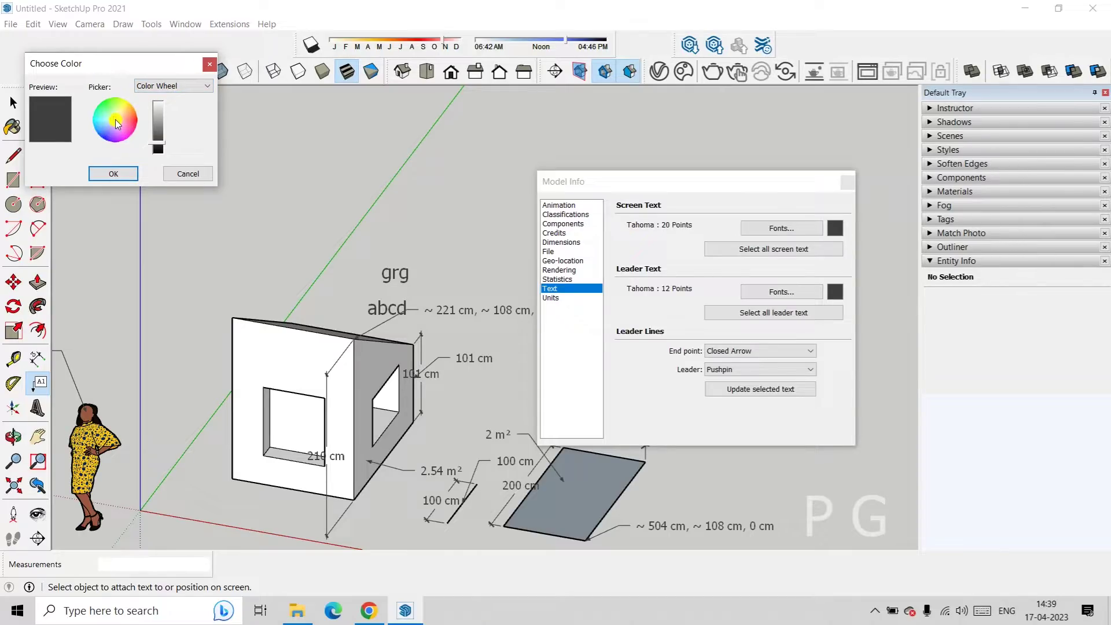
pyautogui.moveTo(117, 122); pyautogui.dragTo(158, 103)
pyautogui.click(114, 174)
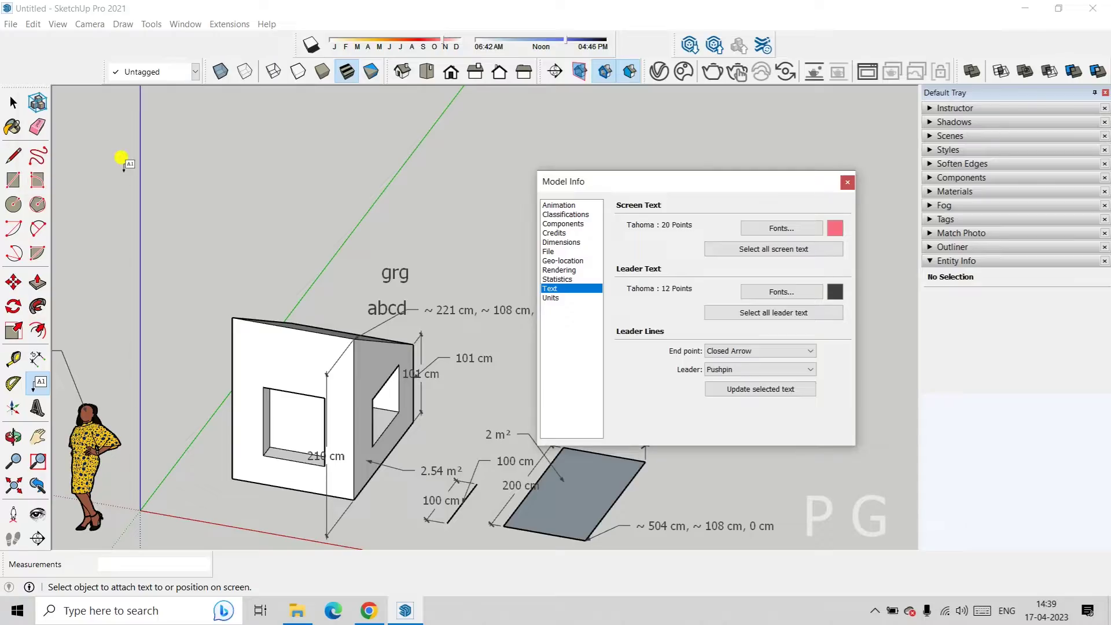
# Apply the new pink colour to all existing screen text, clear the selection and switch to the Select tool.
pyautogui.click(763, 248)
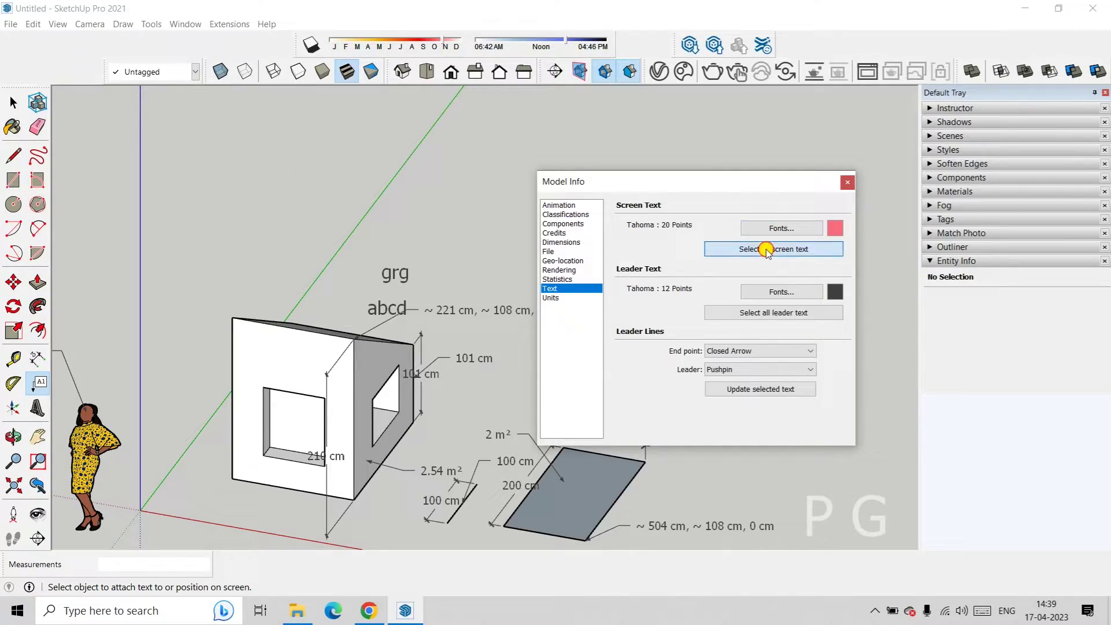
pyautogui.click(771, 390)
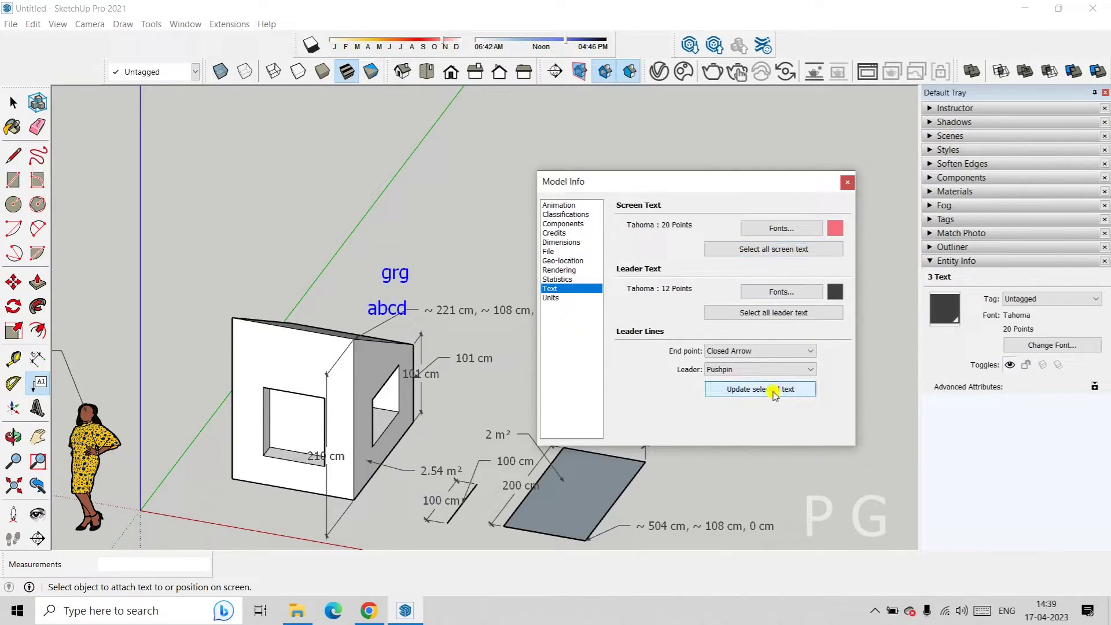
pyautogui.click(453, 213)
pyautogui.press('Escape')
pyautogui.click(467, 220)
pyautogui.press('Escape')
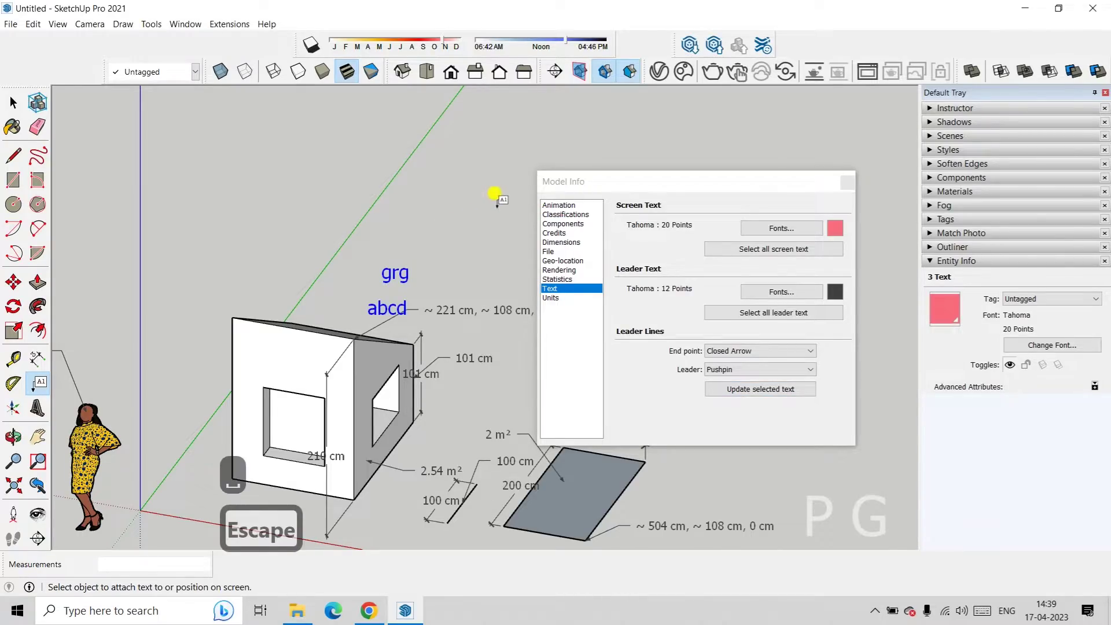
pyautogui.press('Escape')
pyautogui.press('space')
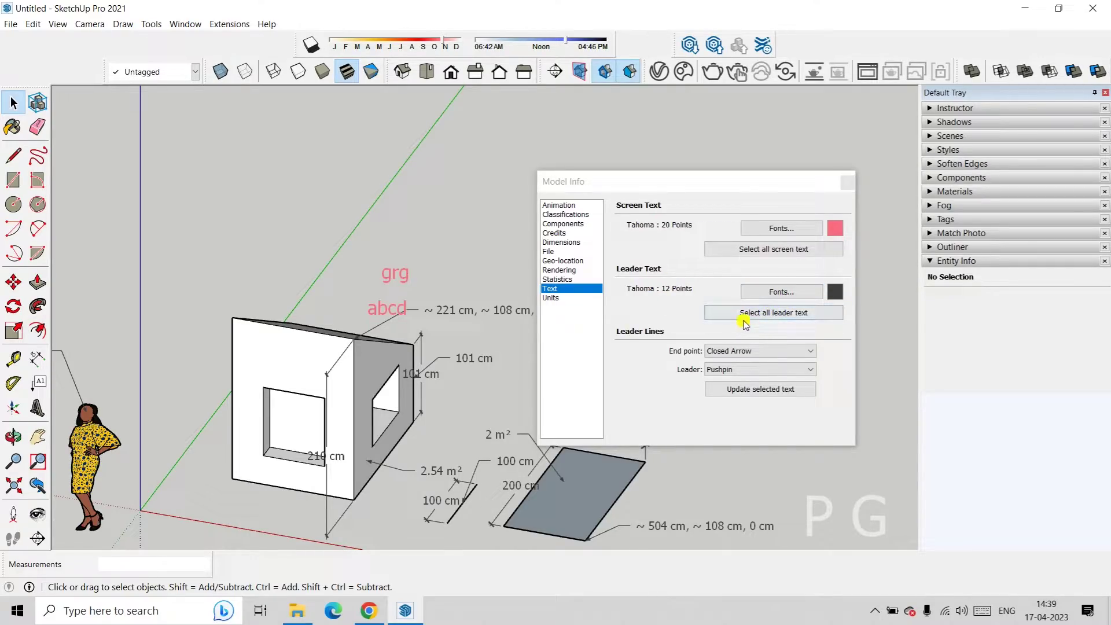
# Set the leader text font size to 36 points and update all leader text in the model with it.
pyautogui.click(778, 292)
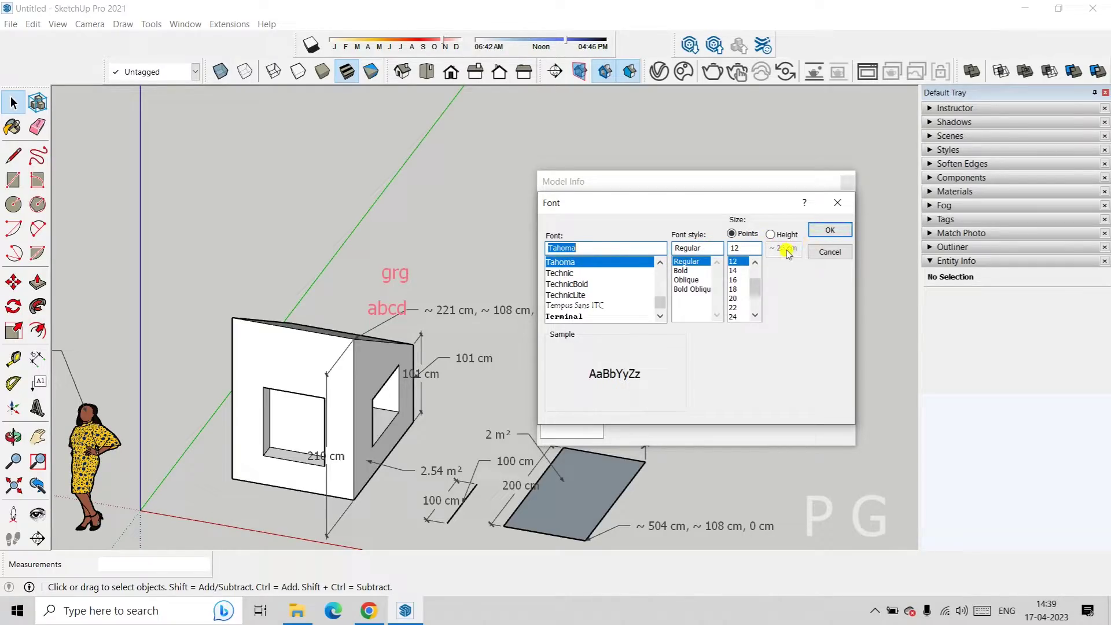
pyautogui.moveTo(755, 288); pyautogui.dragTo(756, 298)
pyautogui.click(738, 307)
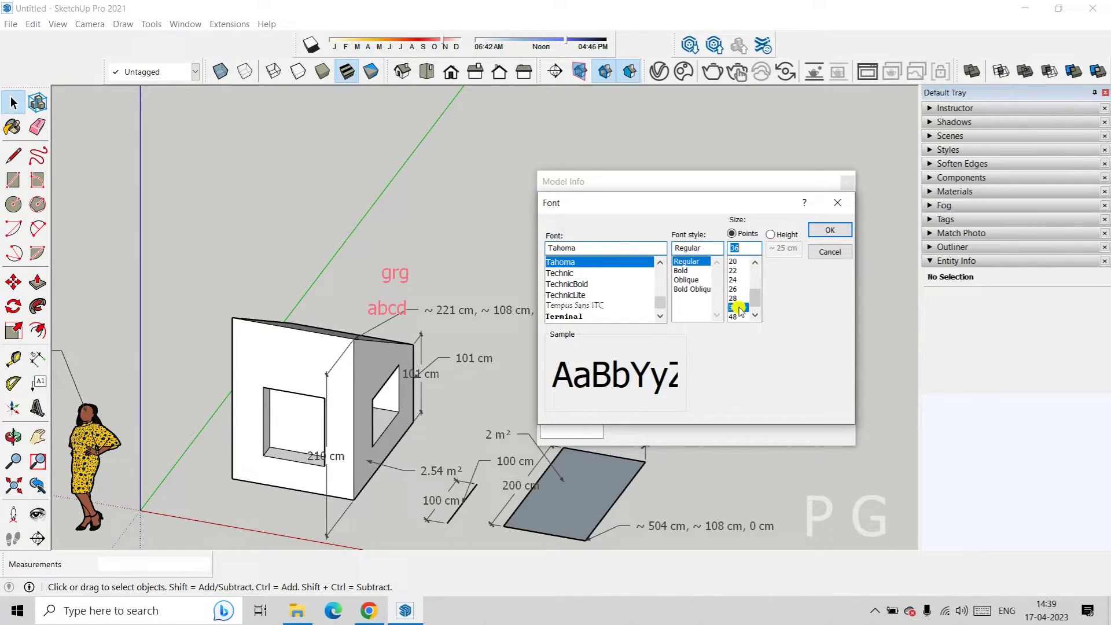
pyautogui.click(825, 231)
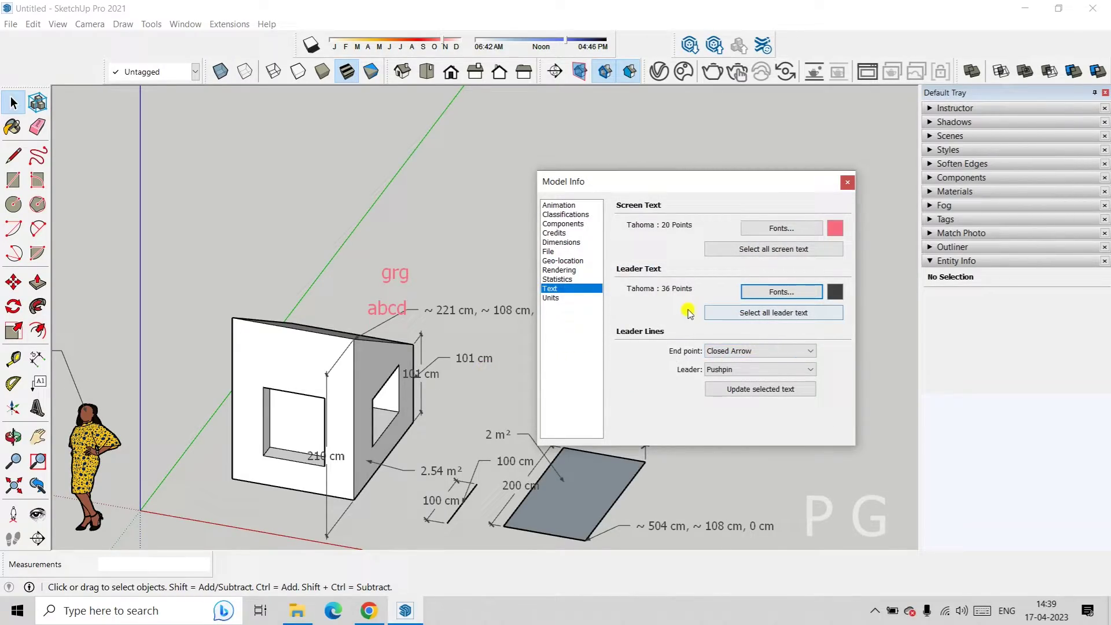
pyautogui.click(781, 314)
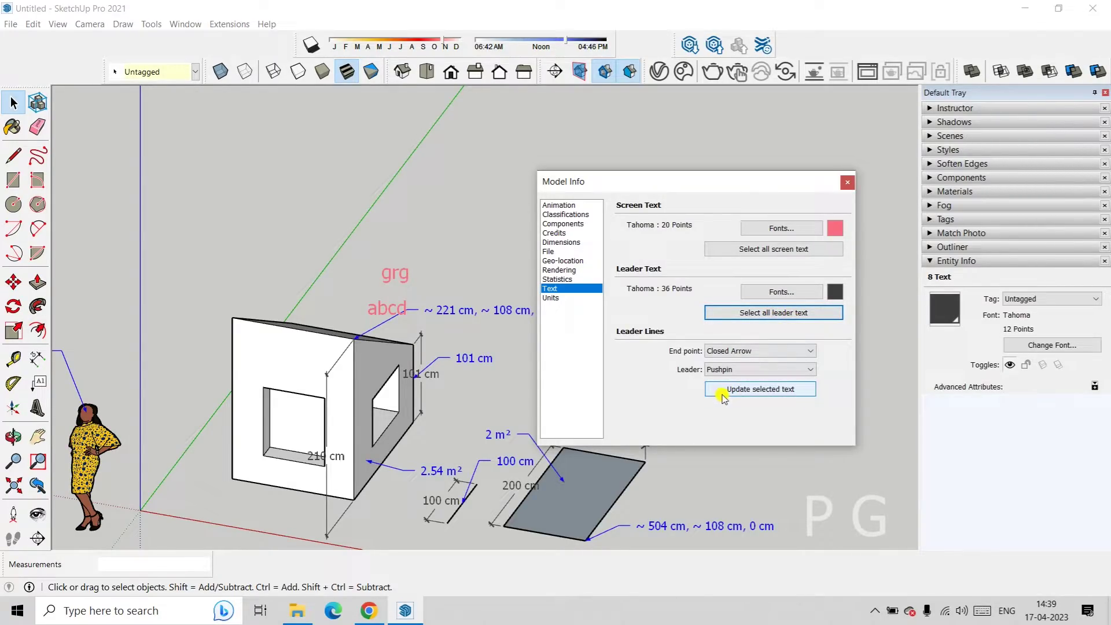
pyautogui.click(750, 390)
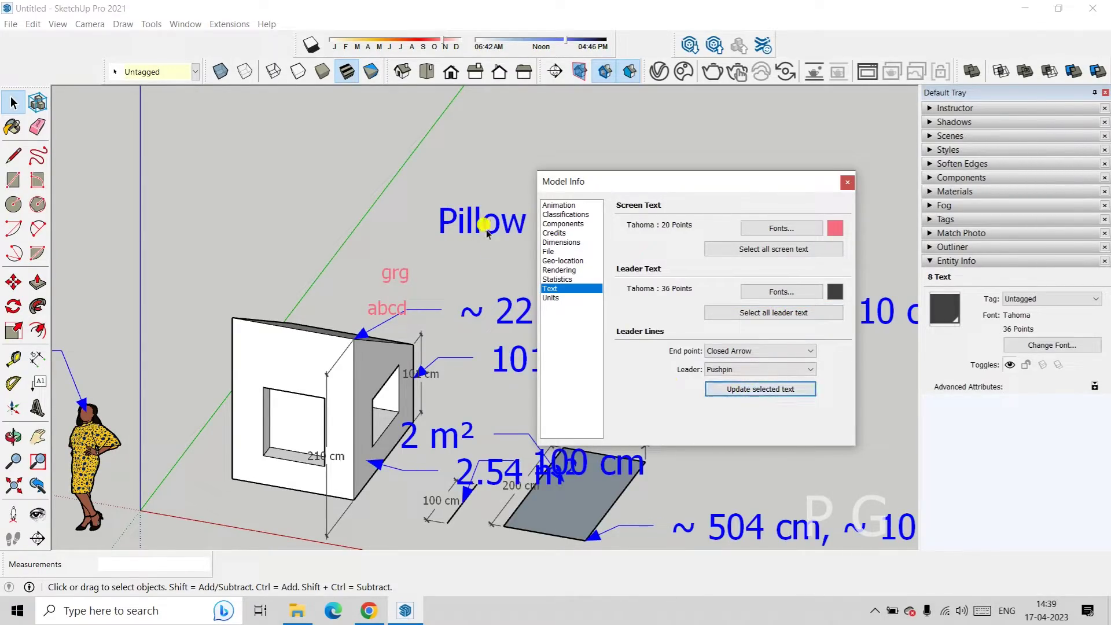
# Set the leader text colour to a medium green, apply it to all leader text and clear the selection.
pyautogui.click(836, 293)
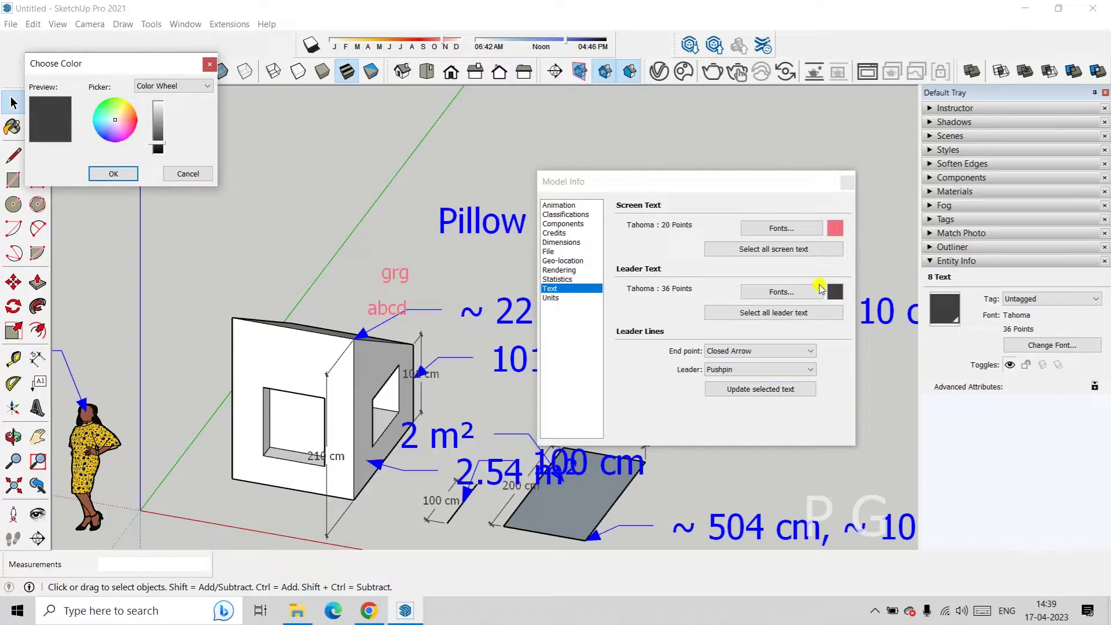
pyautogui.moveTo(115, 127)
pyautogui.mouseDown()
pyautogui.moveTo(110, 110)
pyautogui.moveTo(99, 115)
pyautogui.moveTo(107, 137)
pyautogui.moveTo(135, 120)
pyautogui.moveTo(108, 112)
pyautogui.mouseUp()
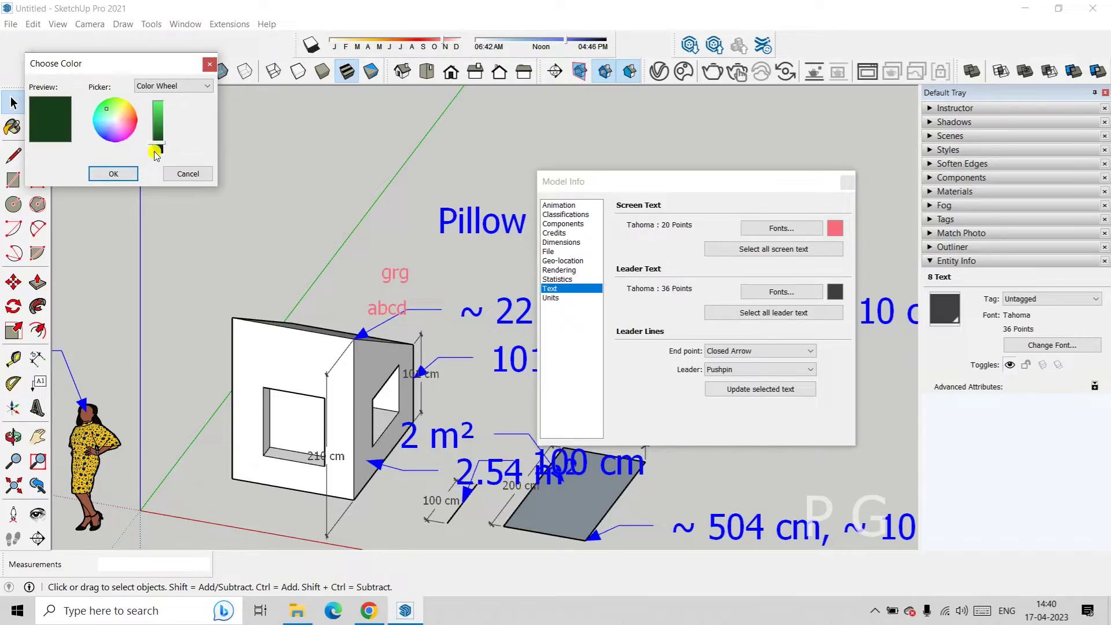
pyautogui.moveTo(155, 146); pyautogui.dragTo(155, 120)
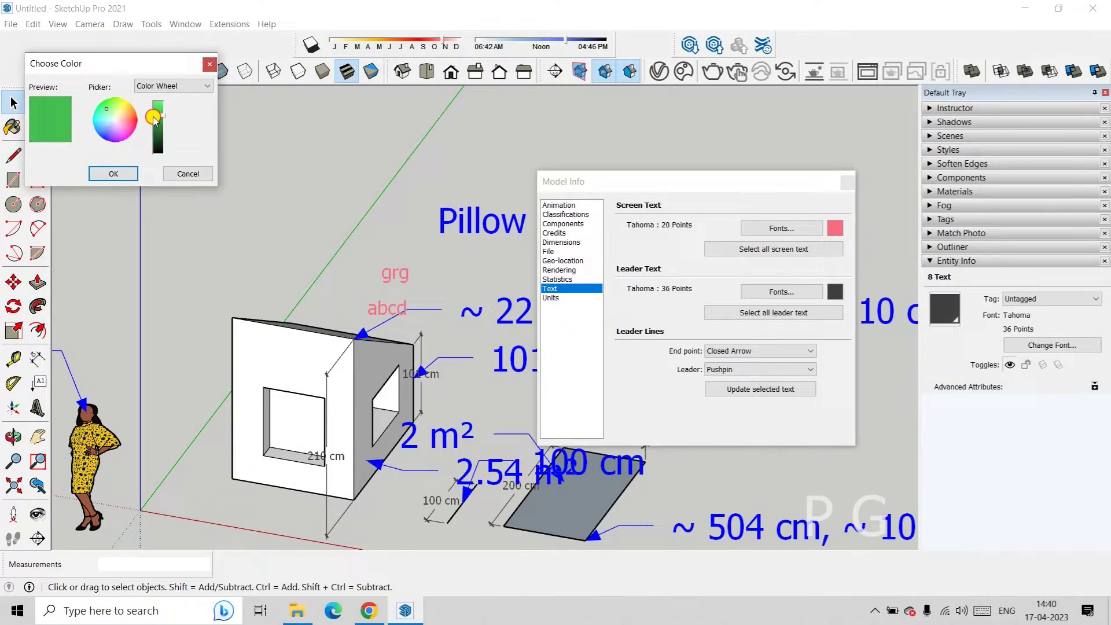
pyautogui.click(114, 175)
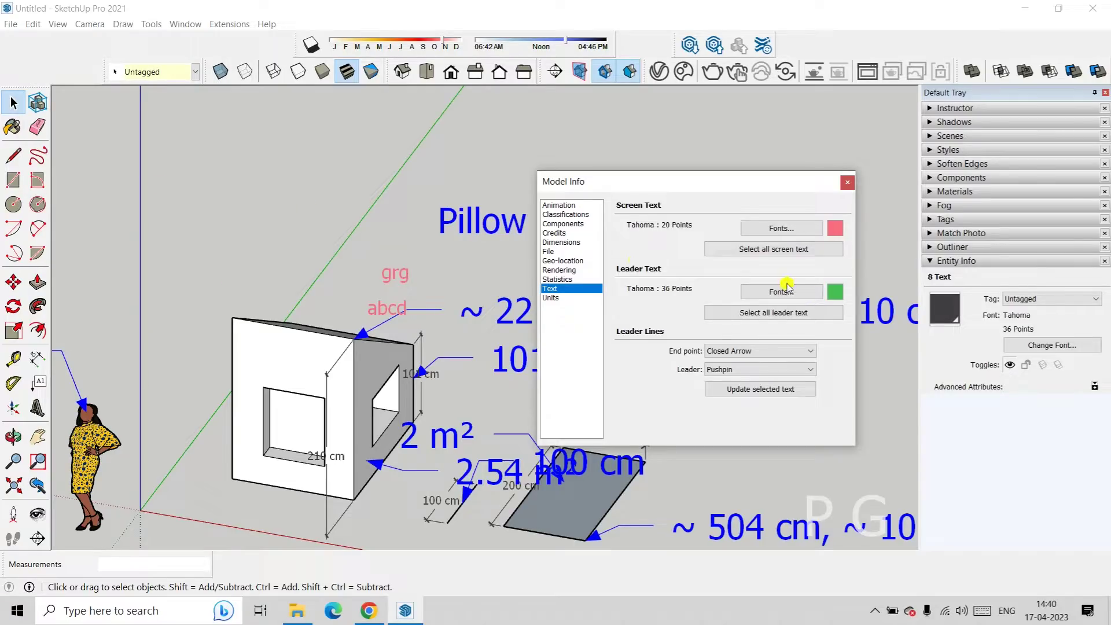
pyautogui.click(770, 313)
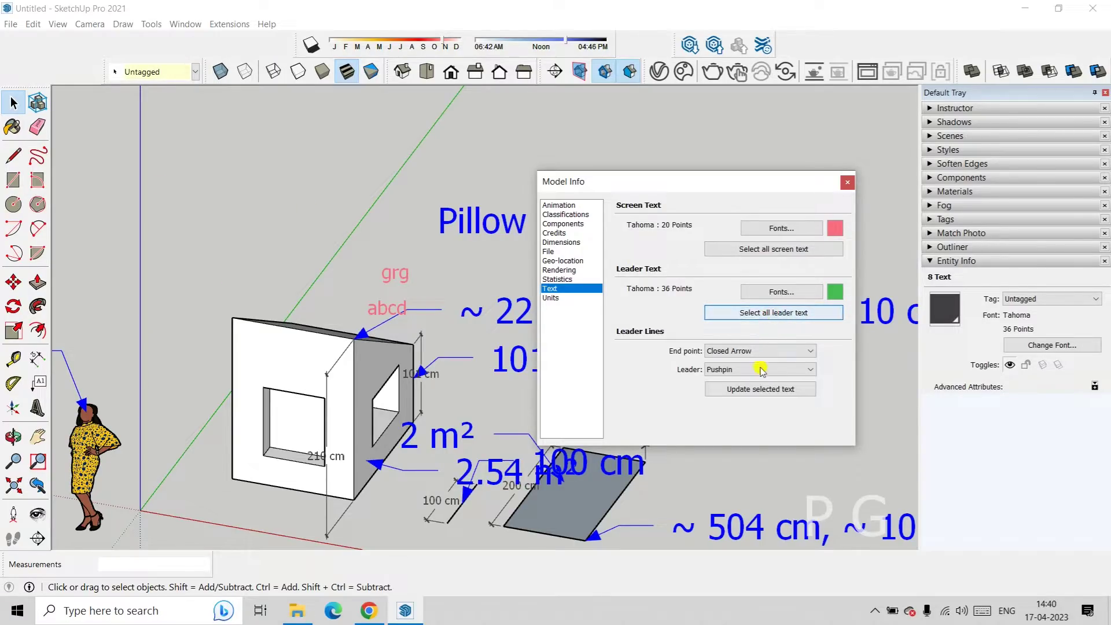
pyautogui.click(759, 392)
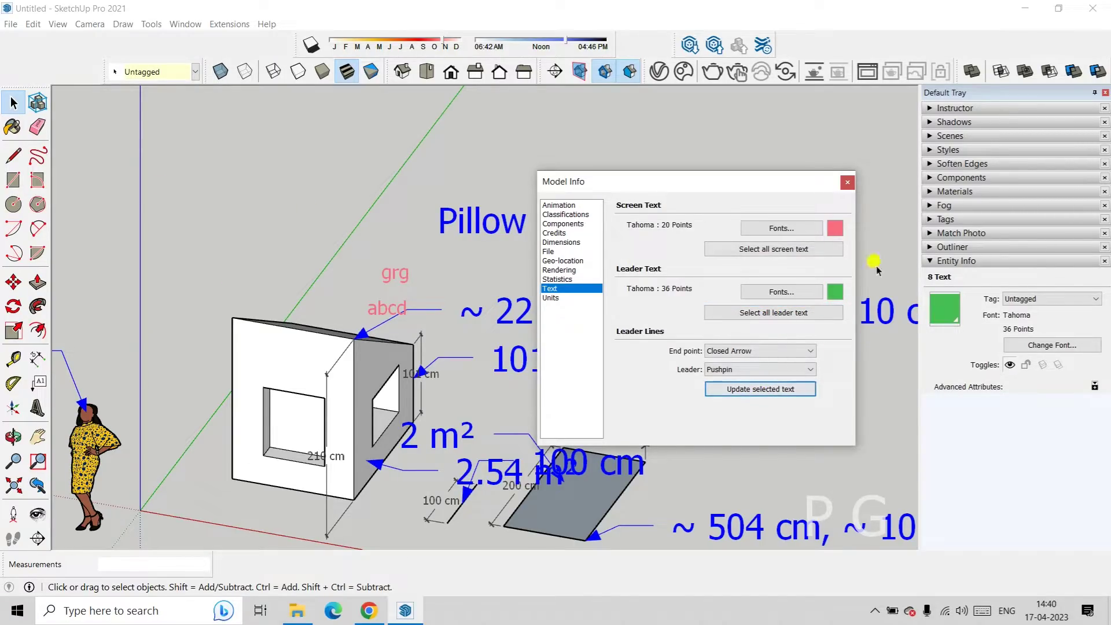
pyautogui.click(471, 129)
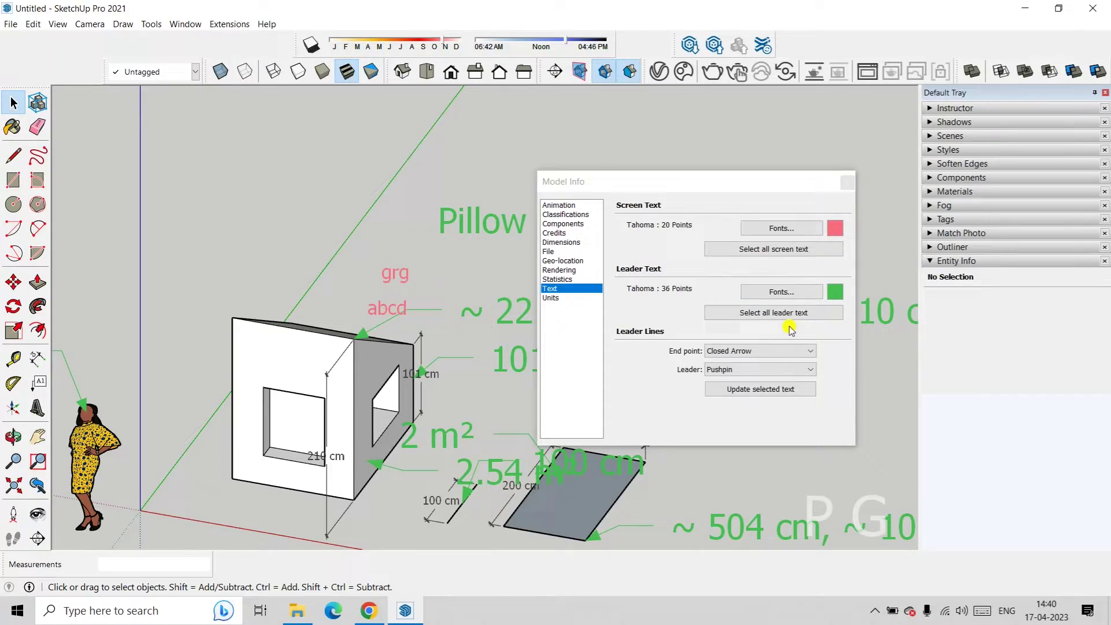
# Change the leader line end point to Dot and update all leader text with it.
pyautogui.scroll(-5, 446, 236)
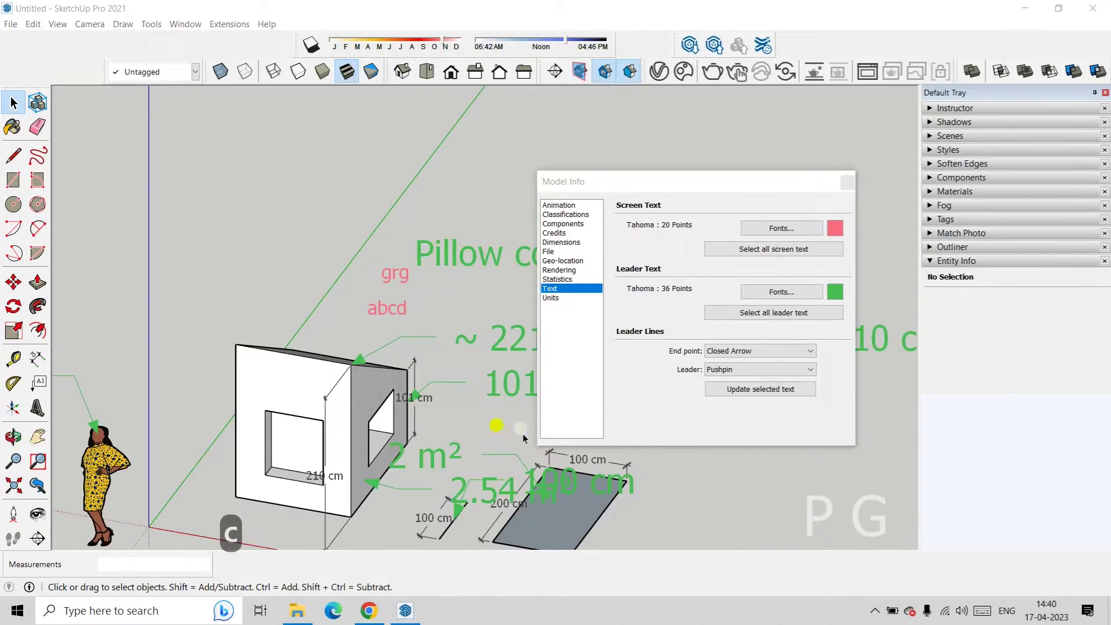
pyautogui.scroll(-1, 357, 396)
pyautogui.scroll(3, 321, 489)
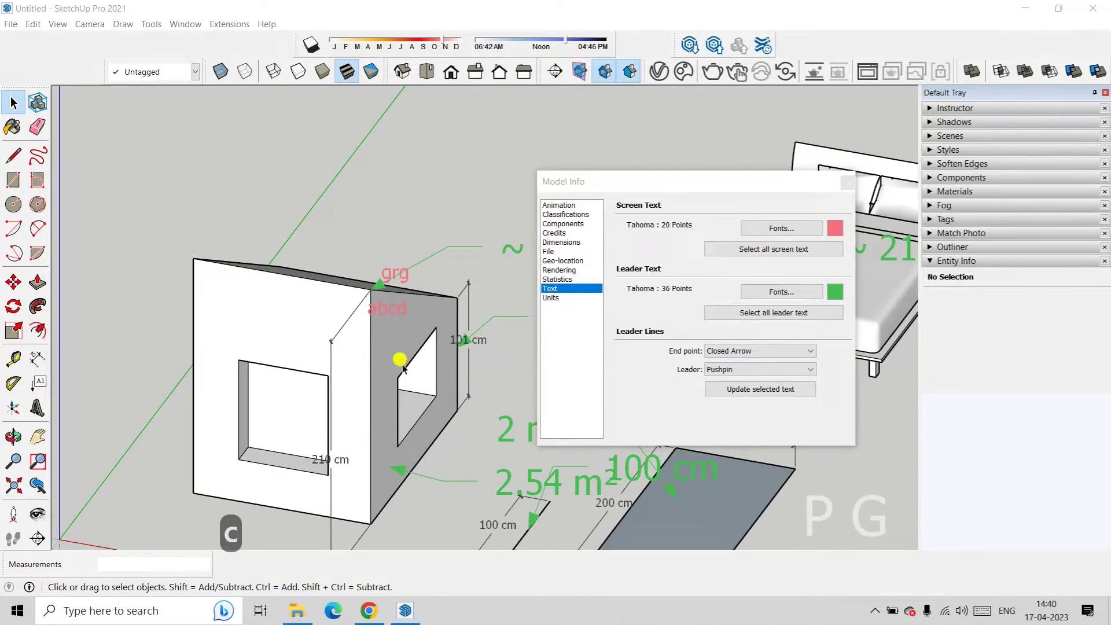
pyautogui.scroll(-2, 391, 397)
pyautogui.moveTo(389, 399); pyautogui.dragTo(322, 354, button='middle')
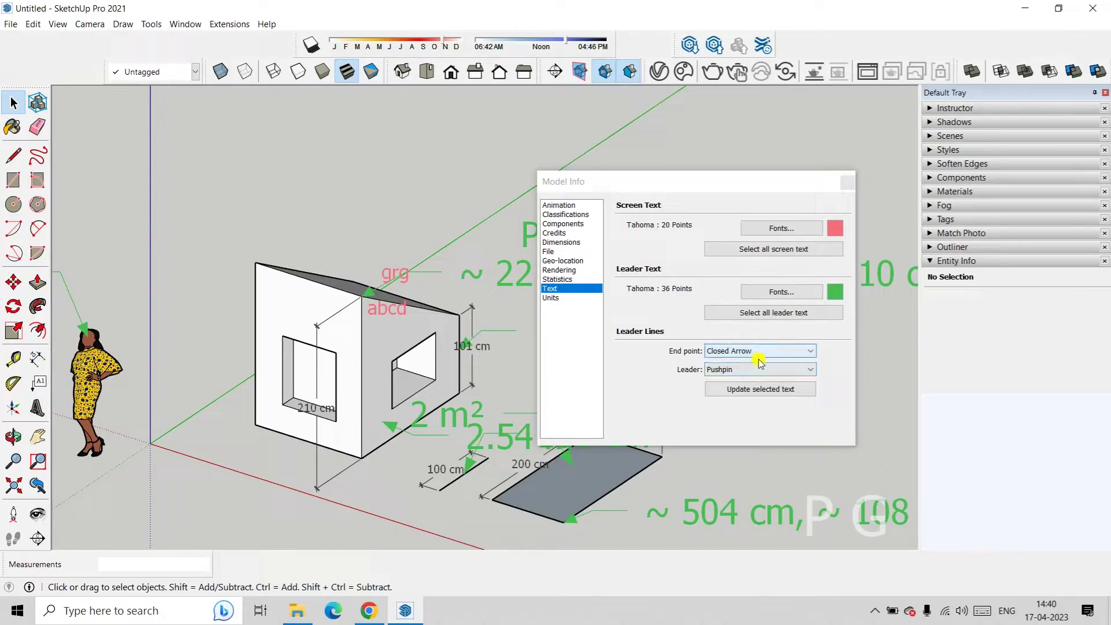
pyautogui.moveTo(430, 312); pyautogui.dragTo(334, 269, button='middle')
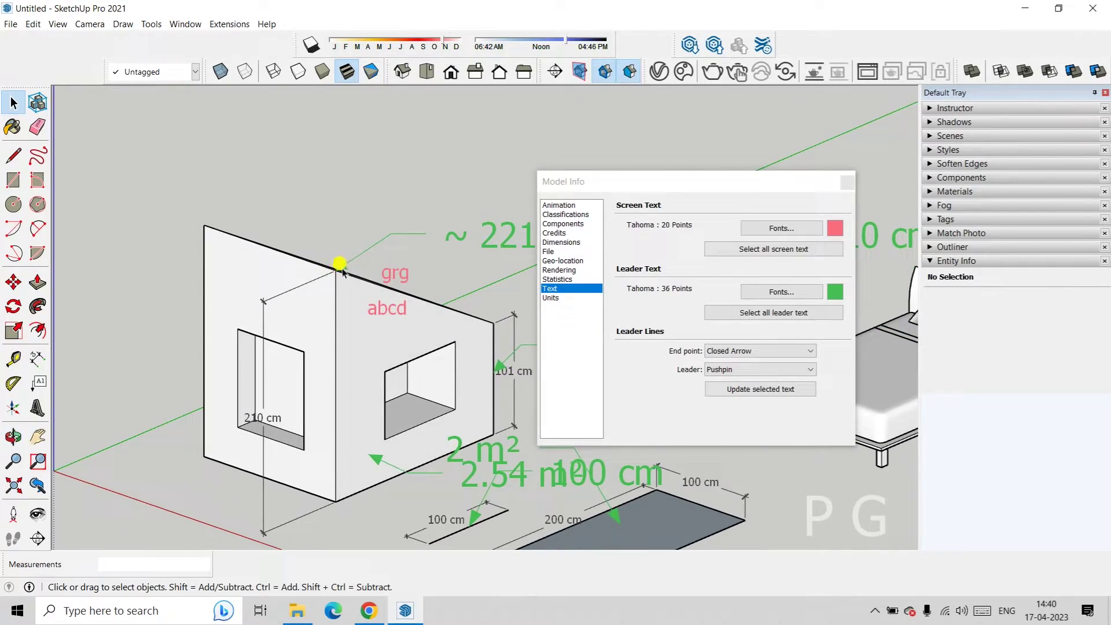
pyautogui.click(786, 351)
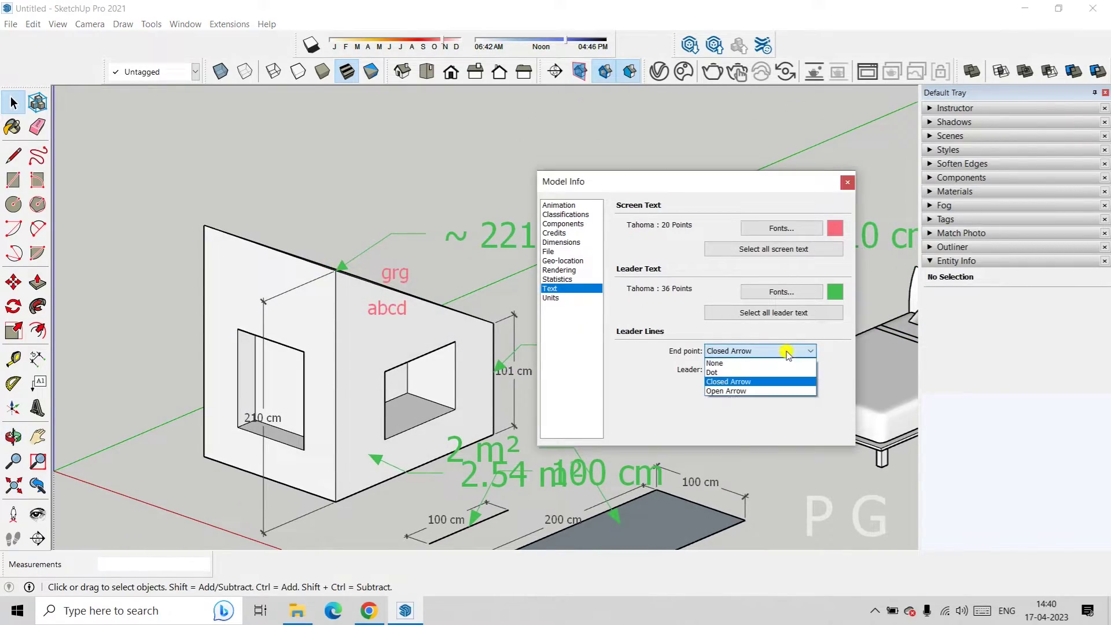
pyautogui.click(720, 371)
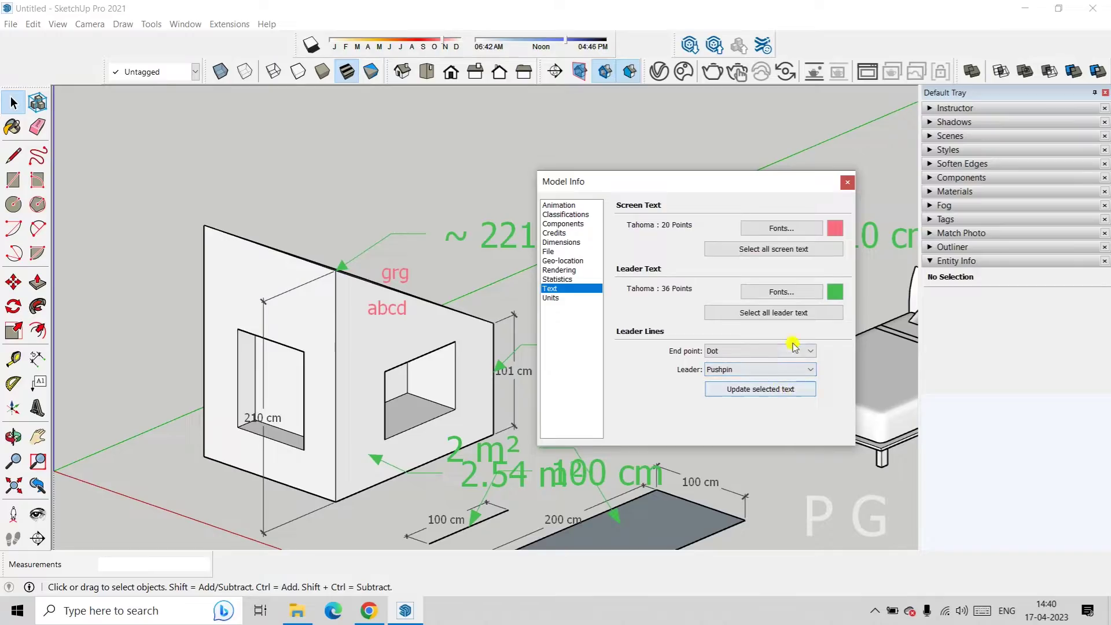
pyautogui.click(773, 315)
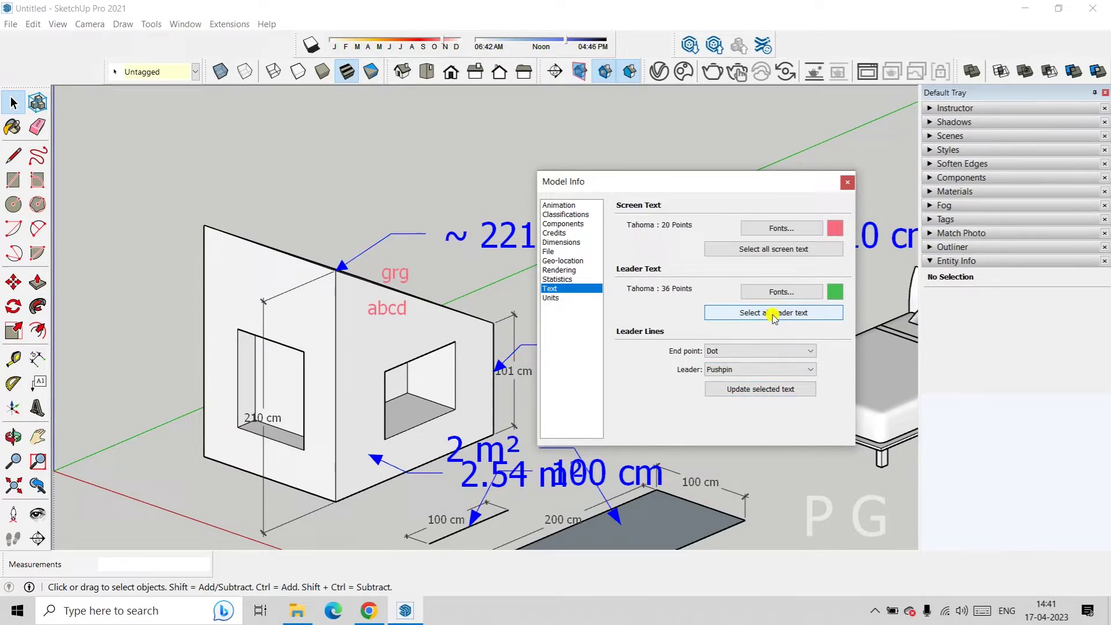
pyautogui.click(745, 390)
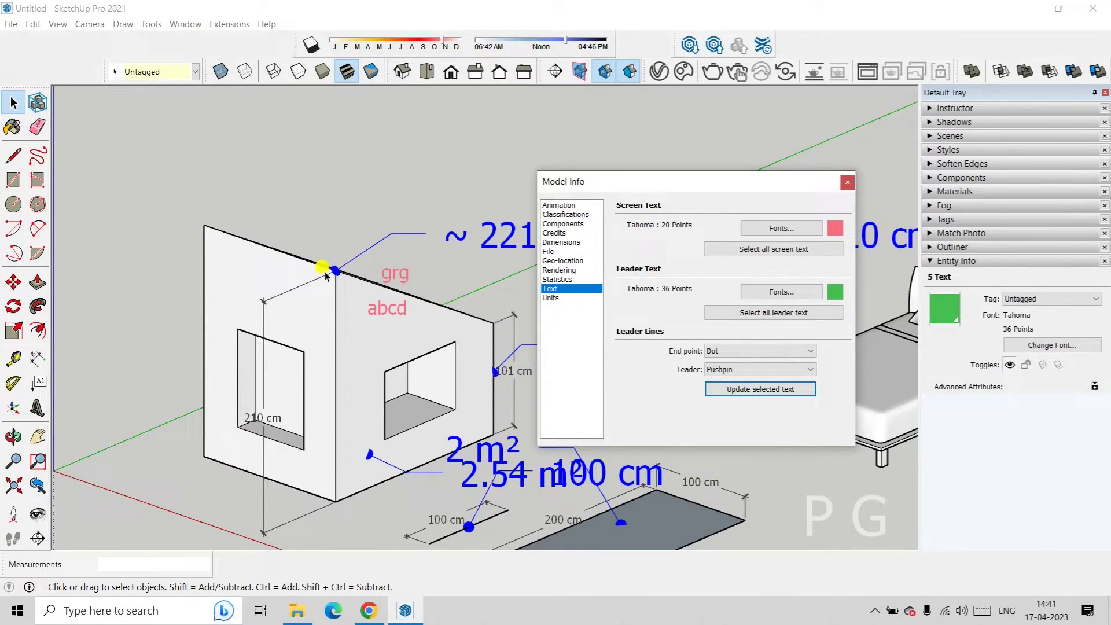
# Change the leader line end point to Open Arrow and update the selected leader text with it.
pyautogui.click(726, 351)
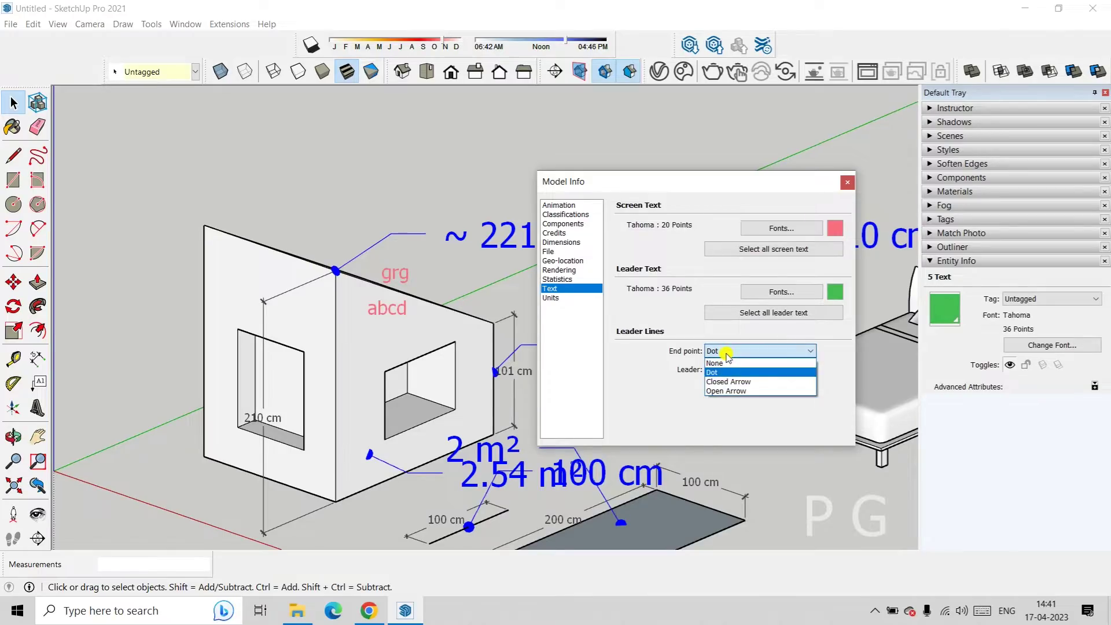
pyautogui.click(726, 392)
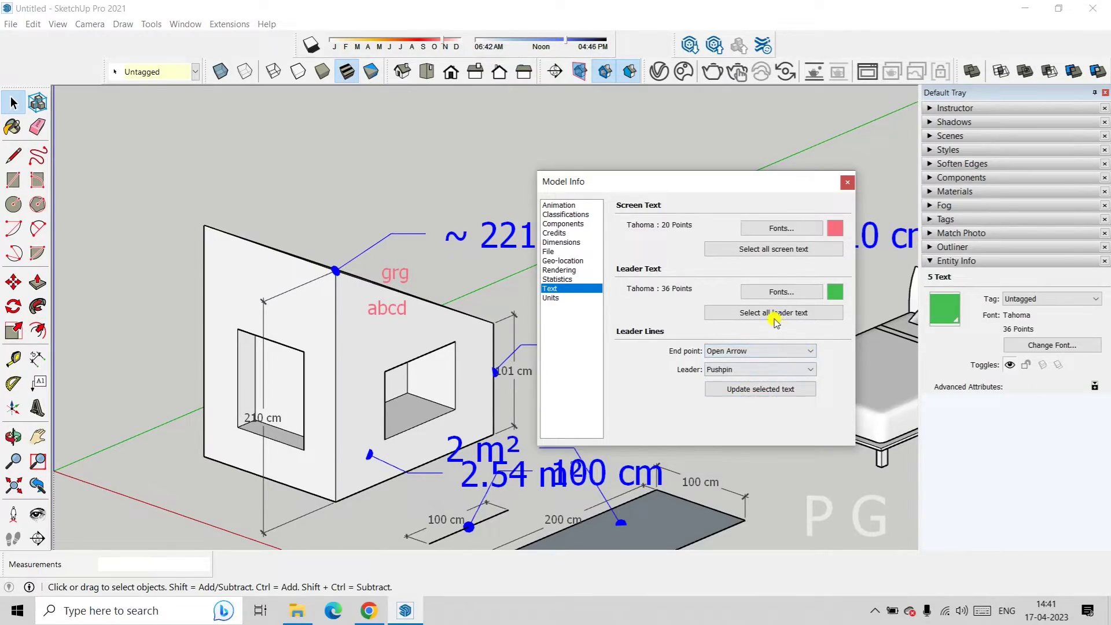
pyautogui.click(759, 392)
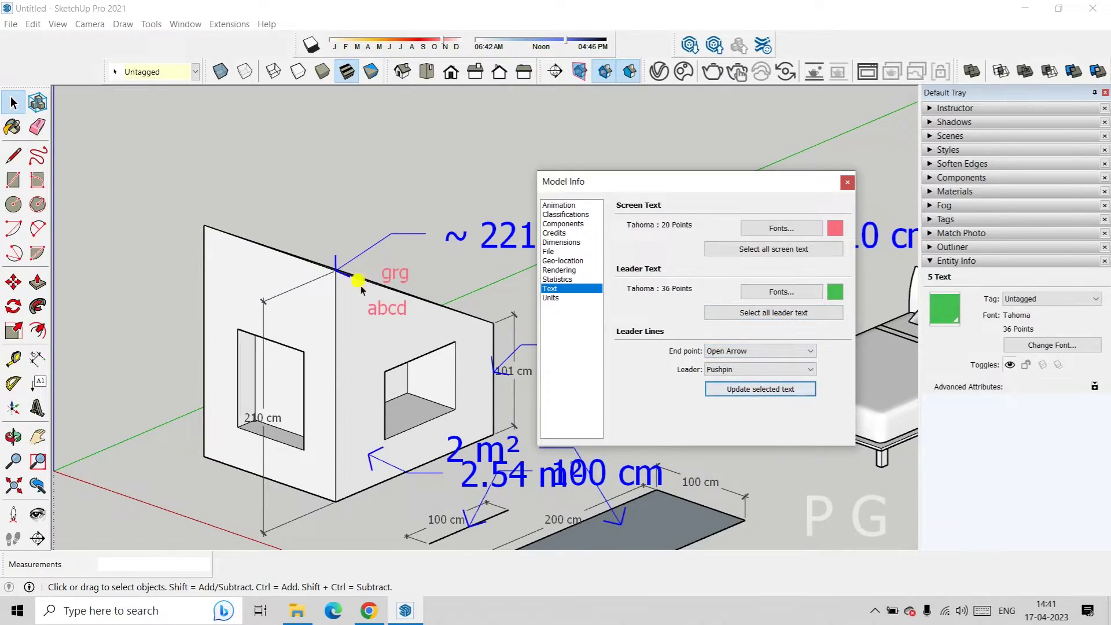
# Set the leader line end point to None and apply it to the selected leader text.
pyautogui.click(735, 350)
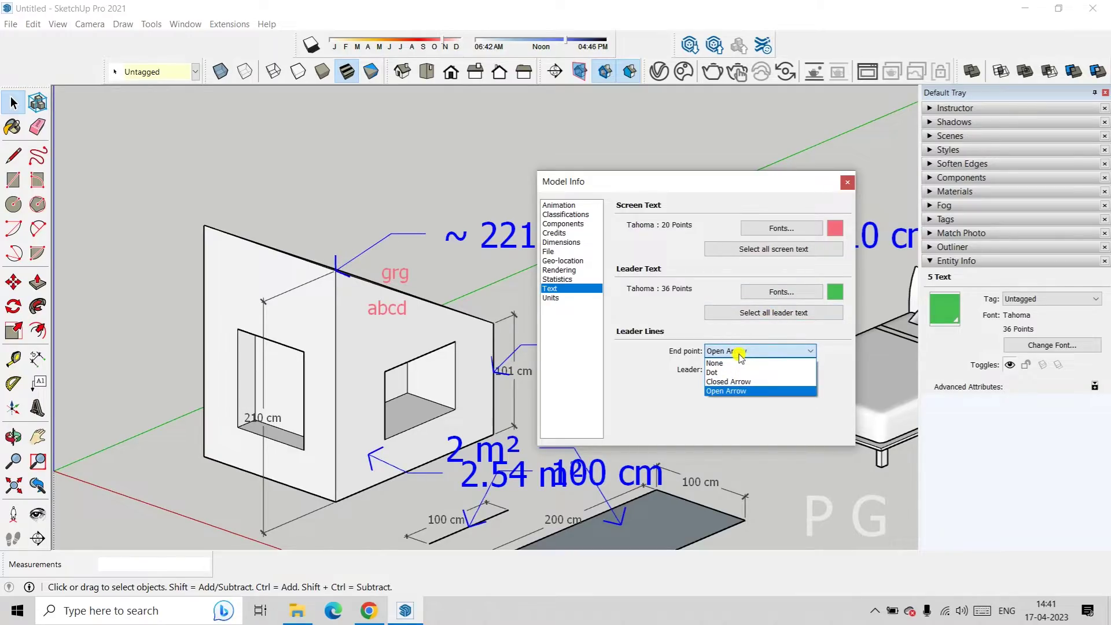
pyautogui.click(718, 363)
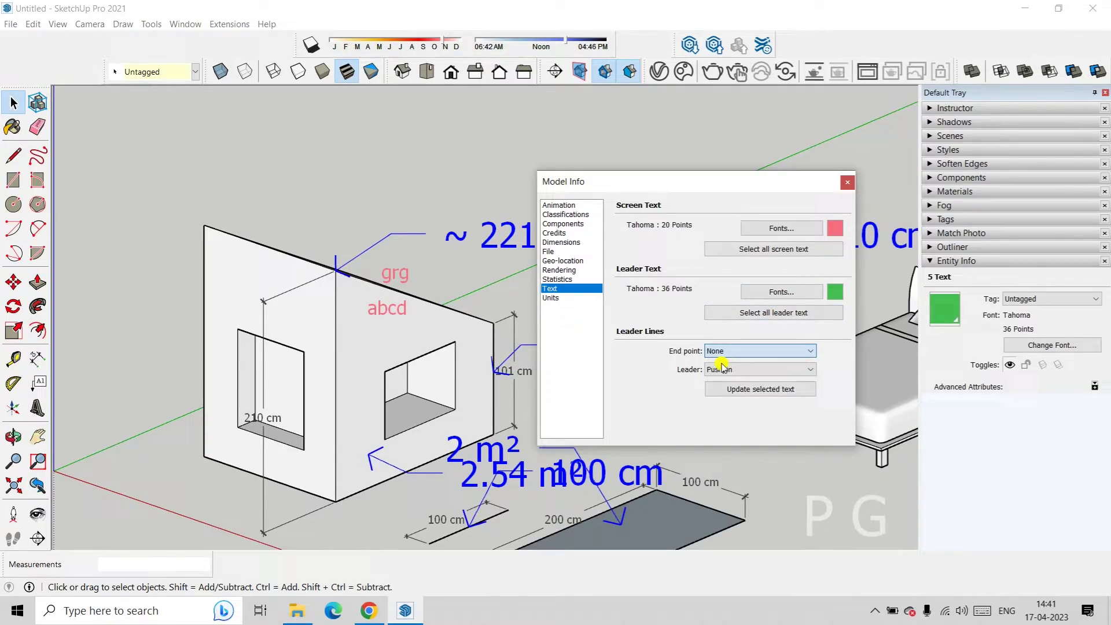
pyautogui.click(747, 392)
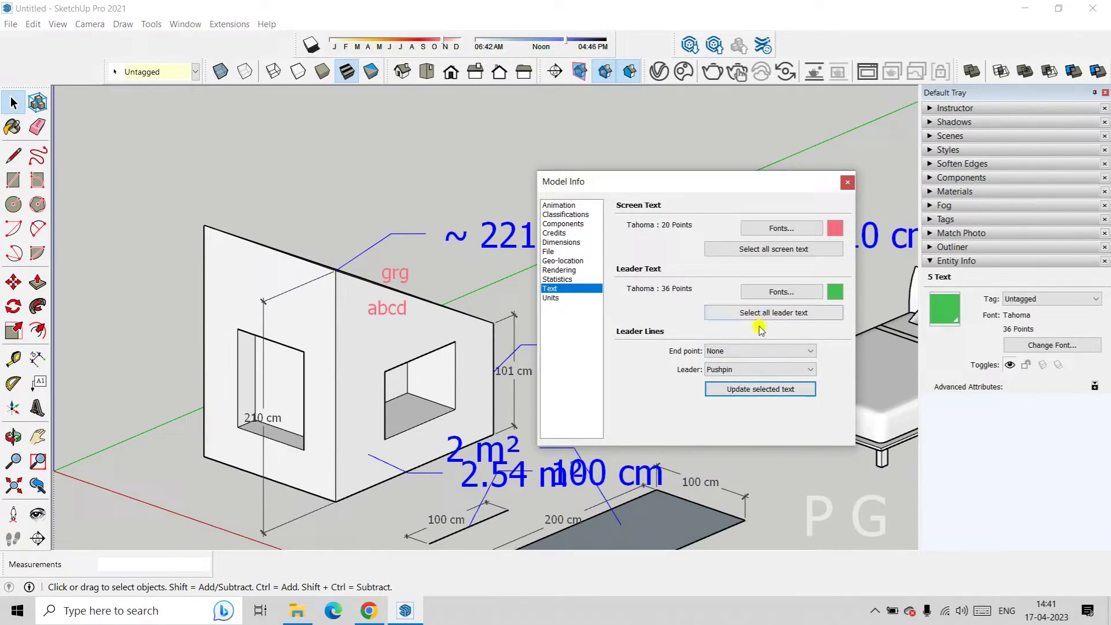
# Switch the leader line end point to Closed Arrow and update the selected leader text.
pyautogui.click(755, 350)
pyautogui.click(730, 382)
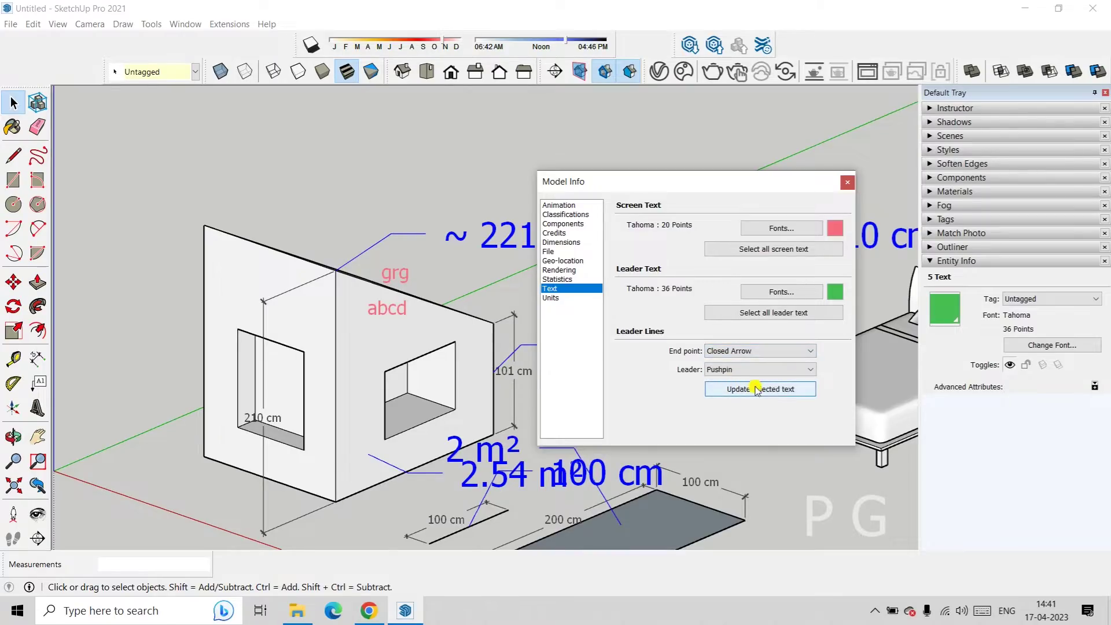
pyautogui.click(757, 393)
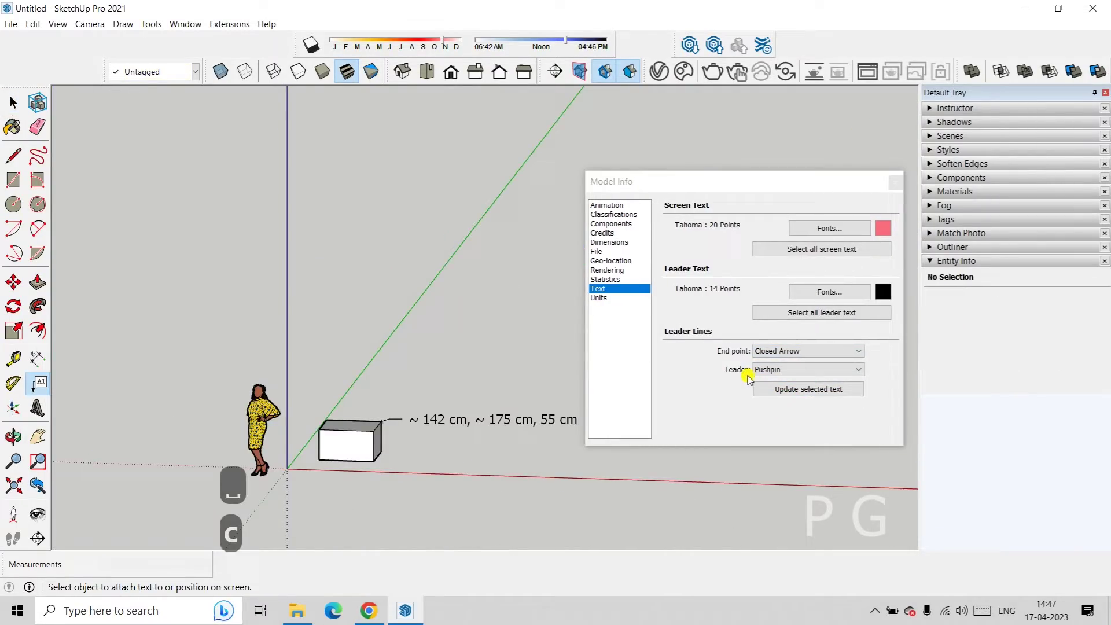
pyautogui.click(833, 370)
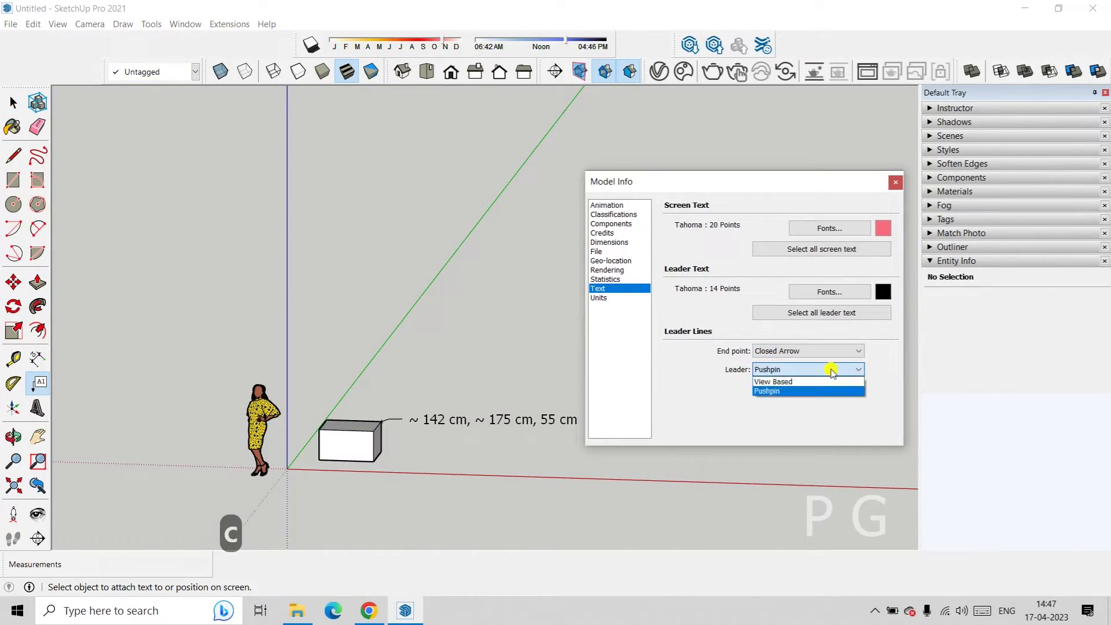
pyautogui.click(745, 499)
pyautogui.moveTo(422, 442)
pyautogui.mouseDown(button='middle')
pyautogui.moveTo(485, 438)
pyautogui.moveTo(428, 445)
pyautogui.mouseUp(button='middle')
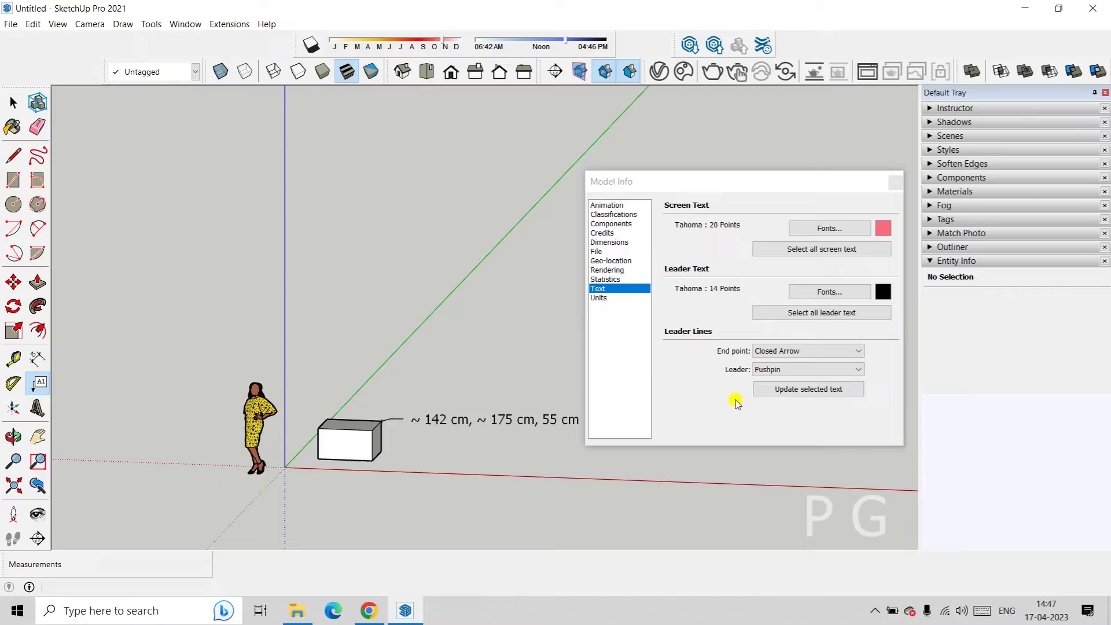
# Attach a coordinate leader label to the box's upper corner with the Text tool, placing the text above the existing label.
pyautogui.click(817, 370)
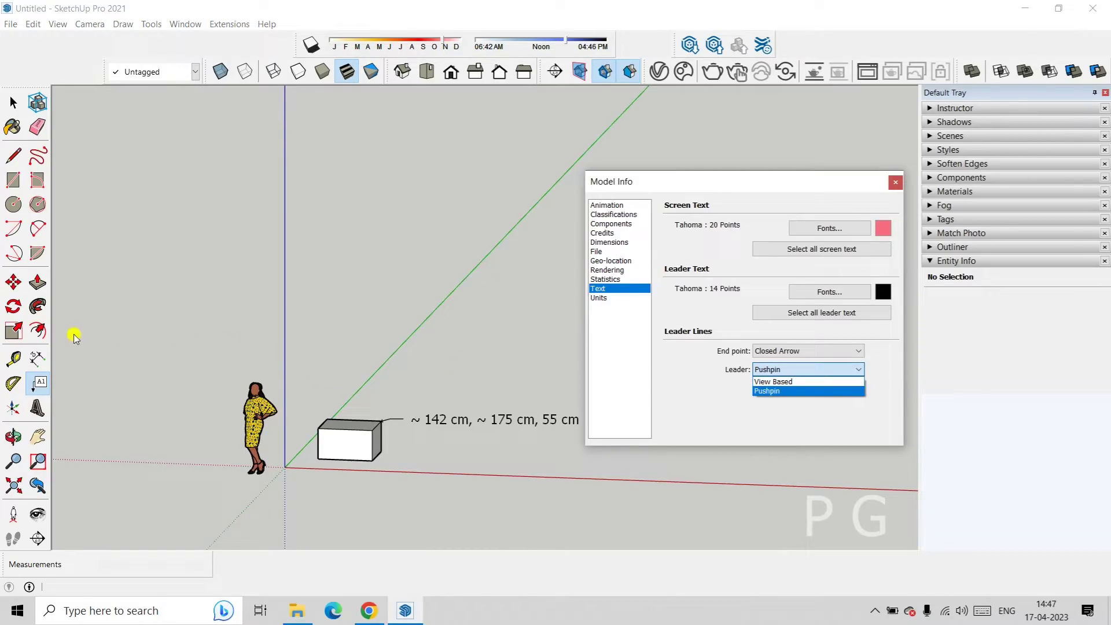
pyautogui.click(50, 387)
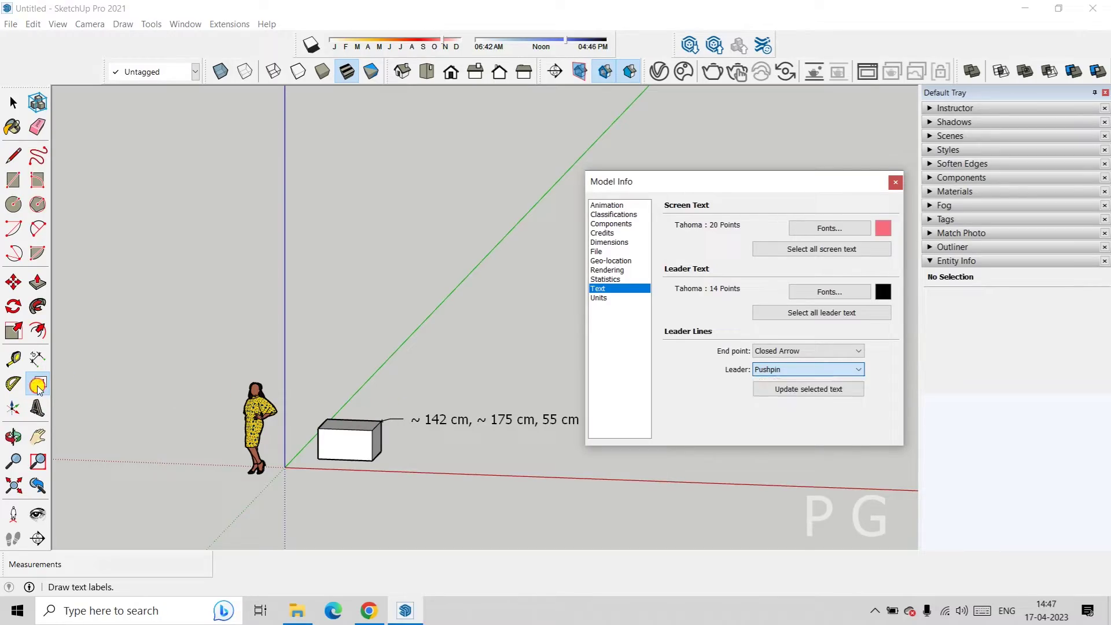
pyautogui.click(367, 417)
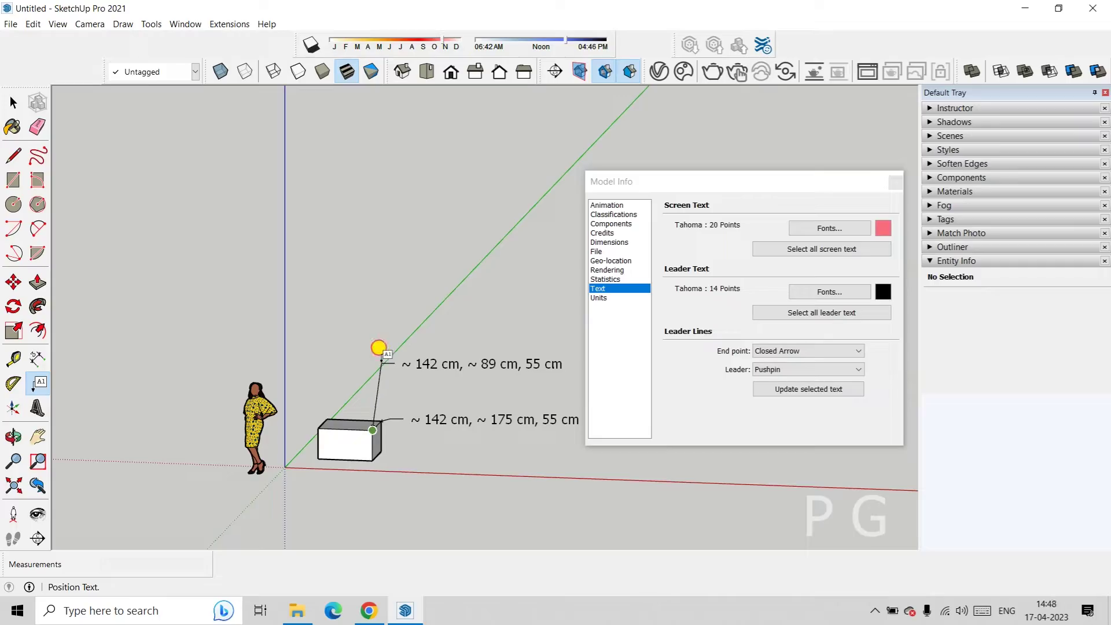
pyautogui.click(379, 350)
pyautogui.click(498, 317)
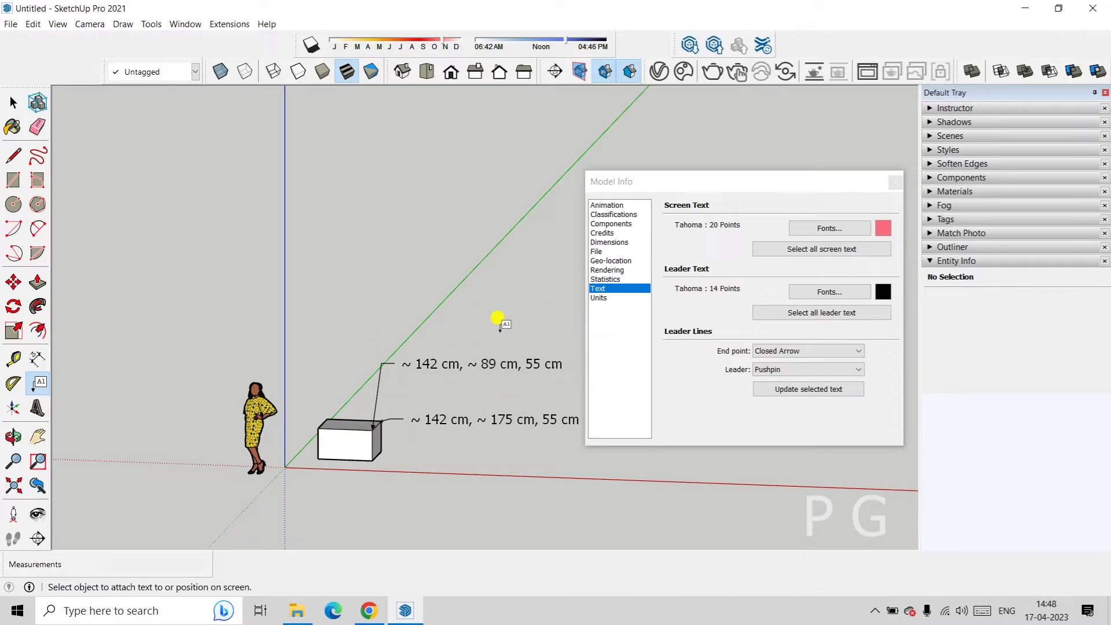
# Set the leader type to View Based, update all leader text with it and check the labels from other angles.
pyautogui.click(830, 371)
pyautogui.click(781, 382)
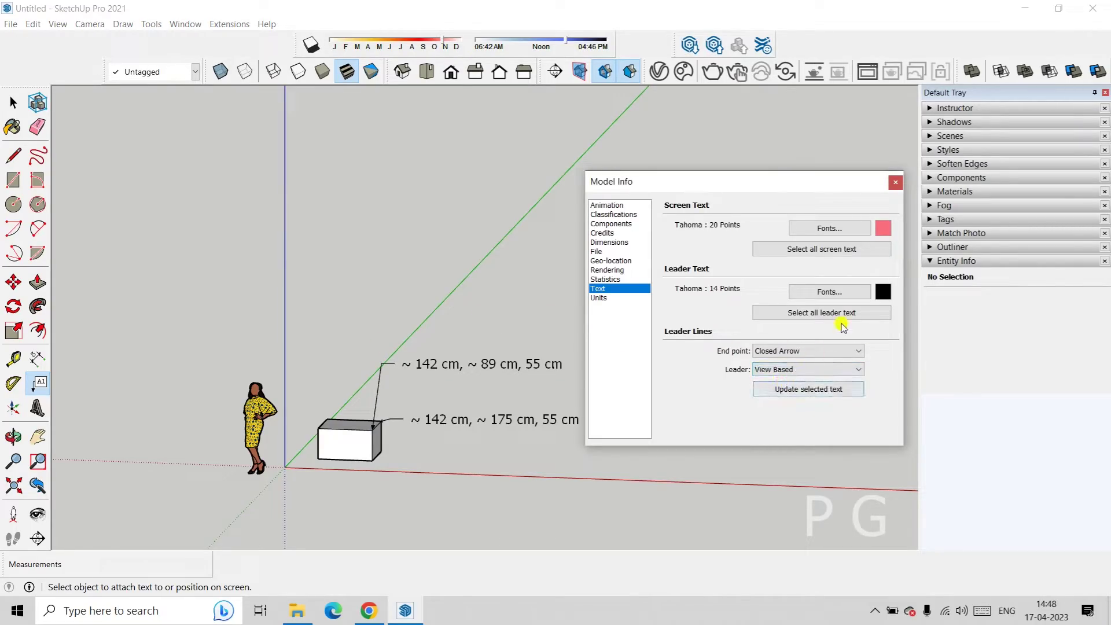
pyautogui.click(839, 315)
pyautogui.click(796, 389)
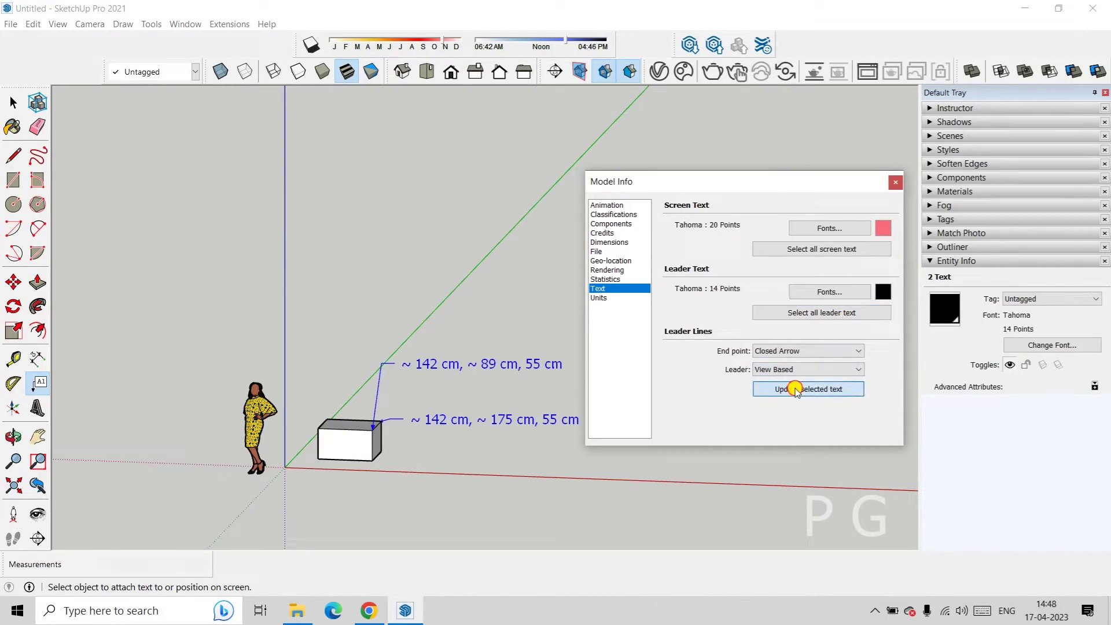
pyautogui.moveTo(541, 258); pyautogui.dragTo(417, 405, button='middle')
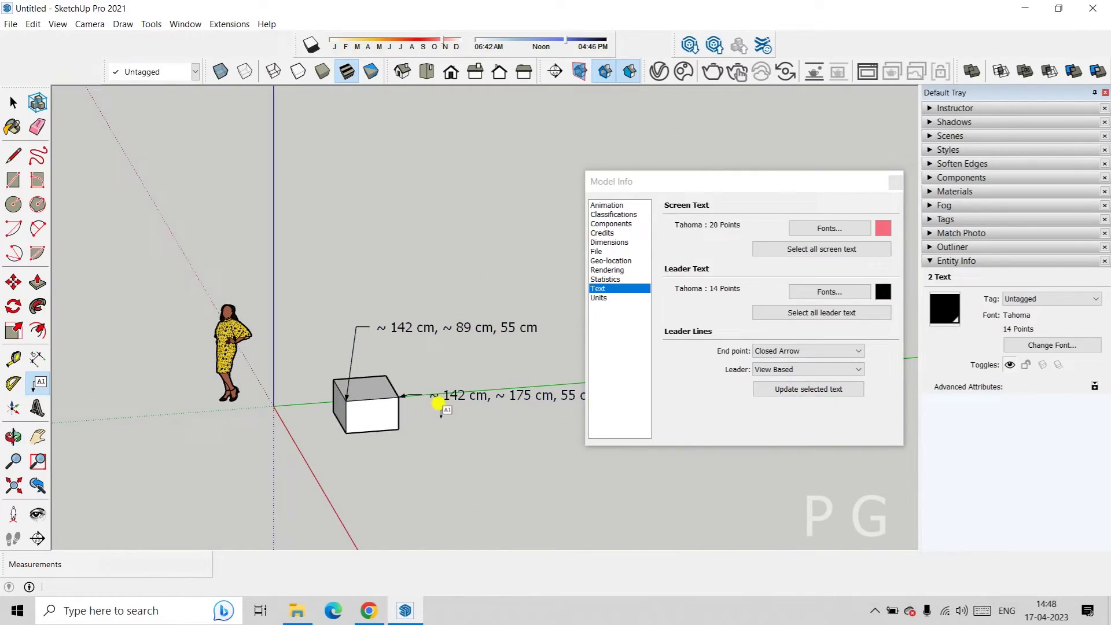
pyautogui.moveTo(439, 404); pyautogui.dragTo(544, 373, button='middle')
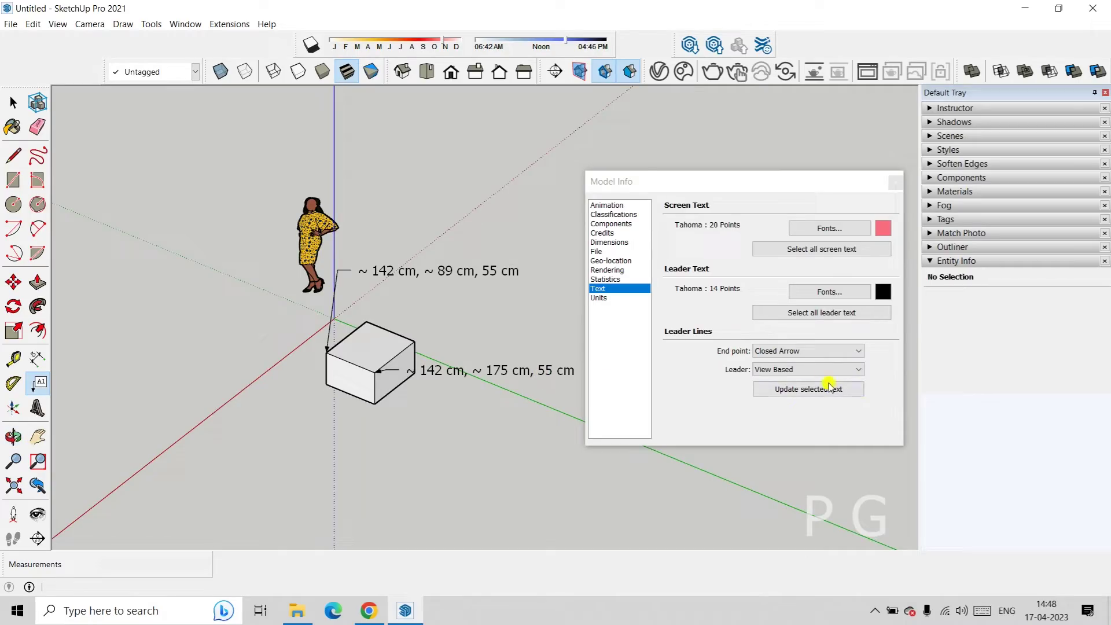
pyautogui.click(610, 368)
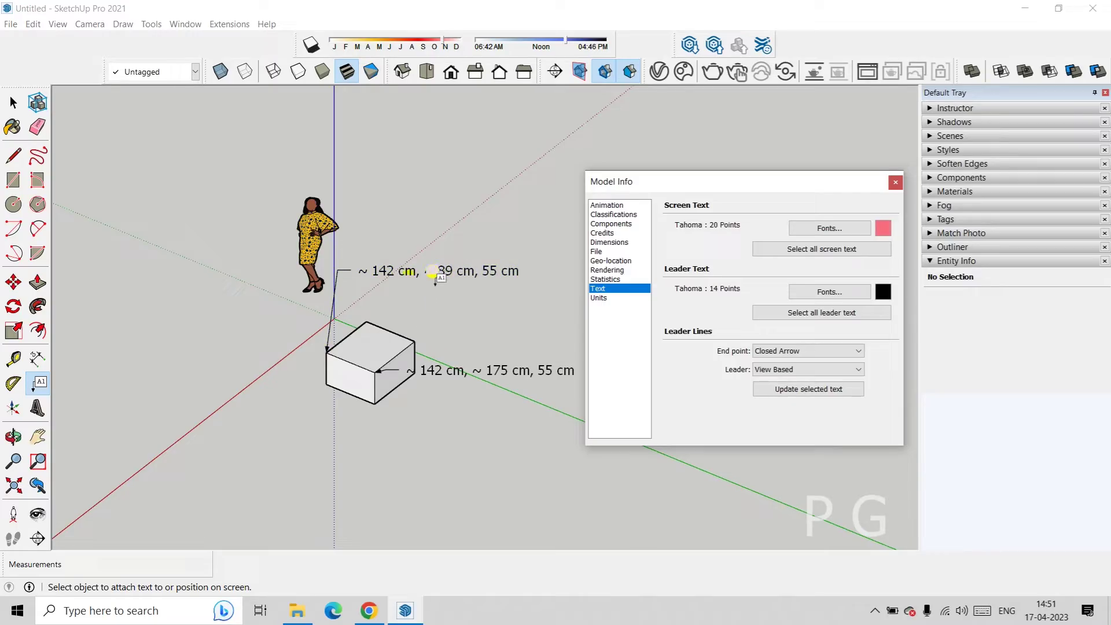
# Turn off Display units format in the model's Units settings and return to the Text settings.
pyautogui.click(403, 267)
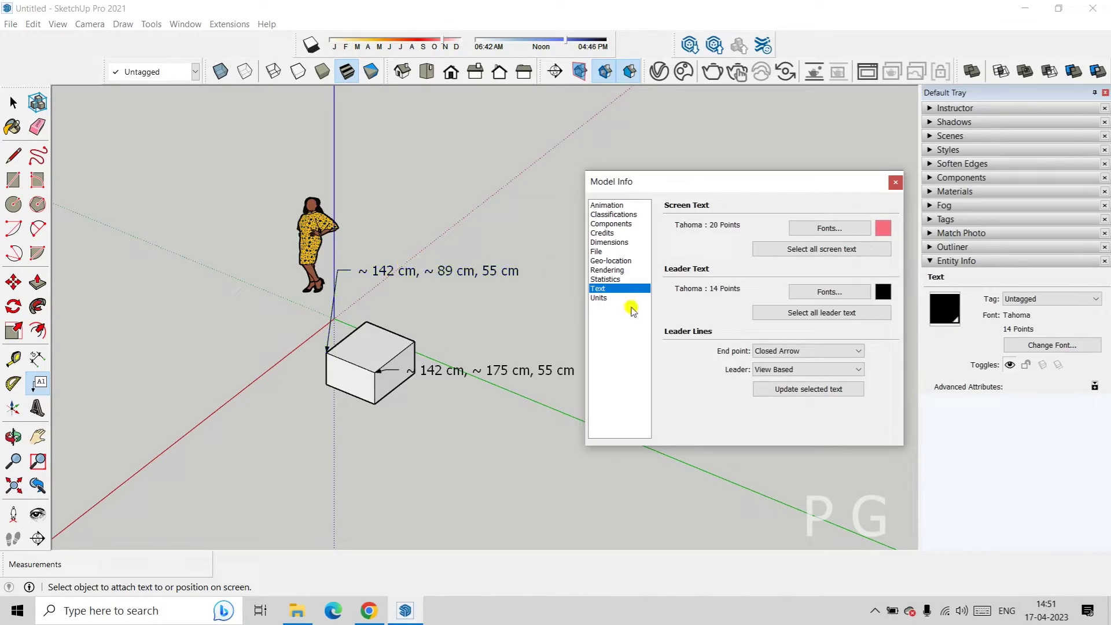
pyautogui.click(599, 297)
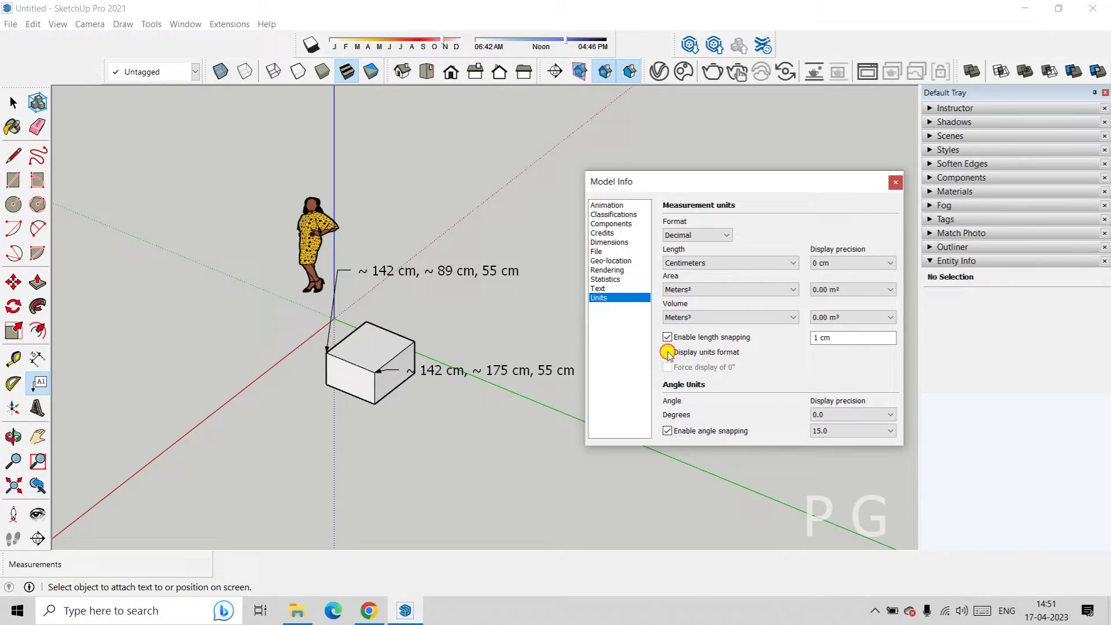
pyautogui.click(600, 289)
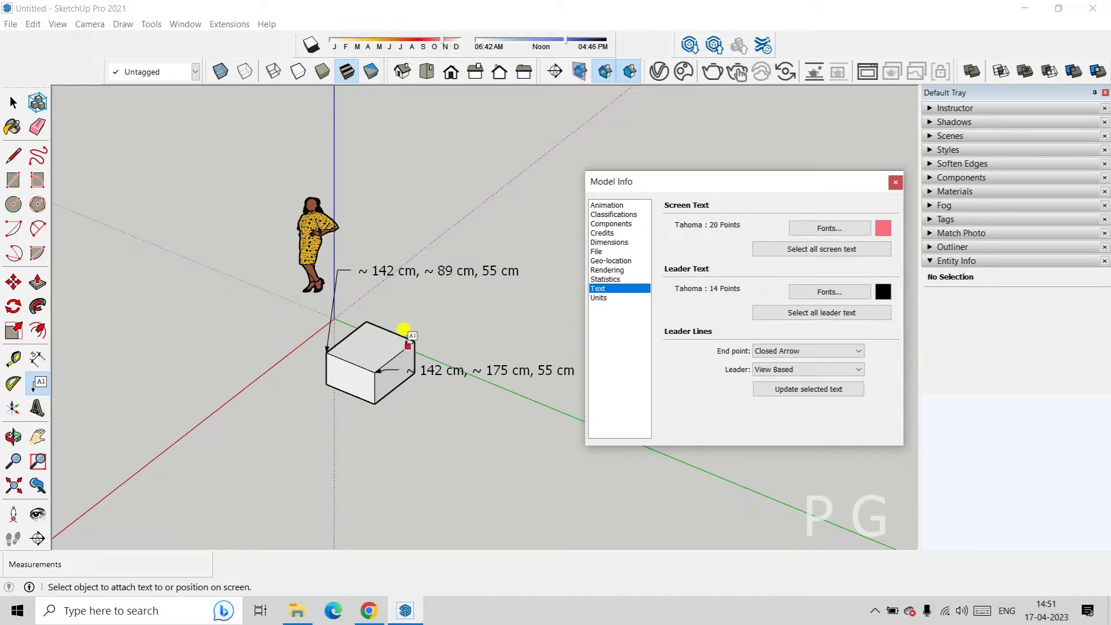
# Add a coordinate leader label at the box's right upper corner and check the length units settings.
pyautogui.click(414, 341)
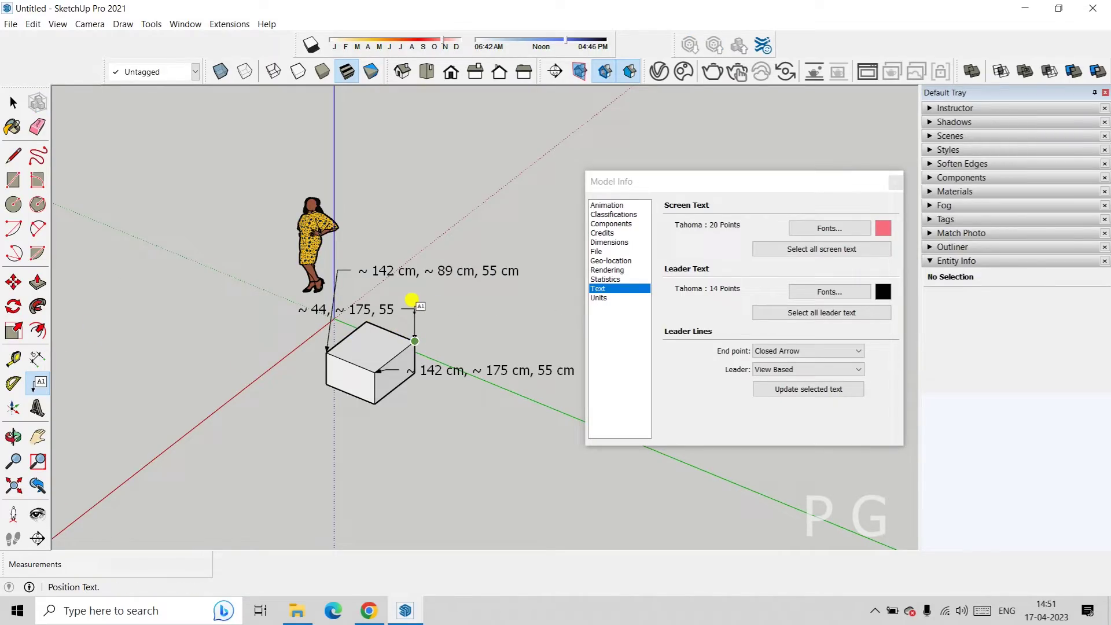
pyautogui.click(446, 311)
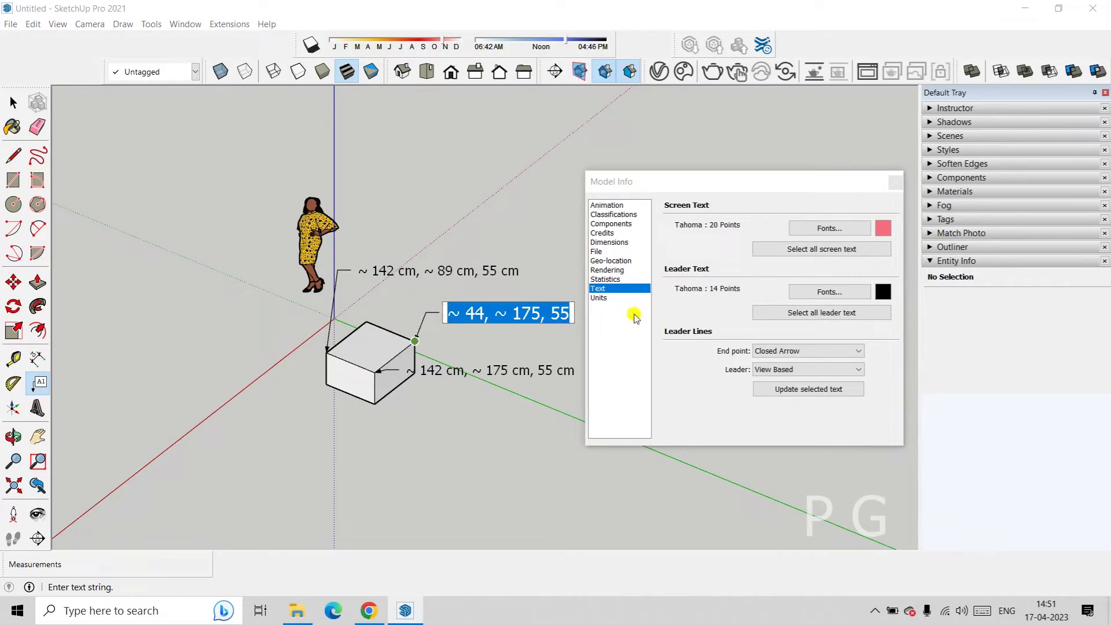
pyautogui.click(602, 297)
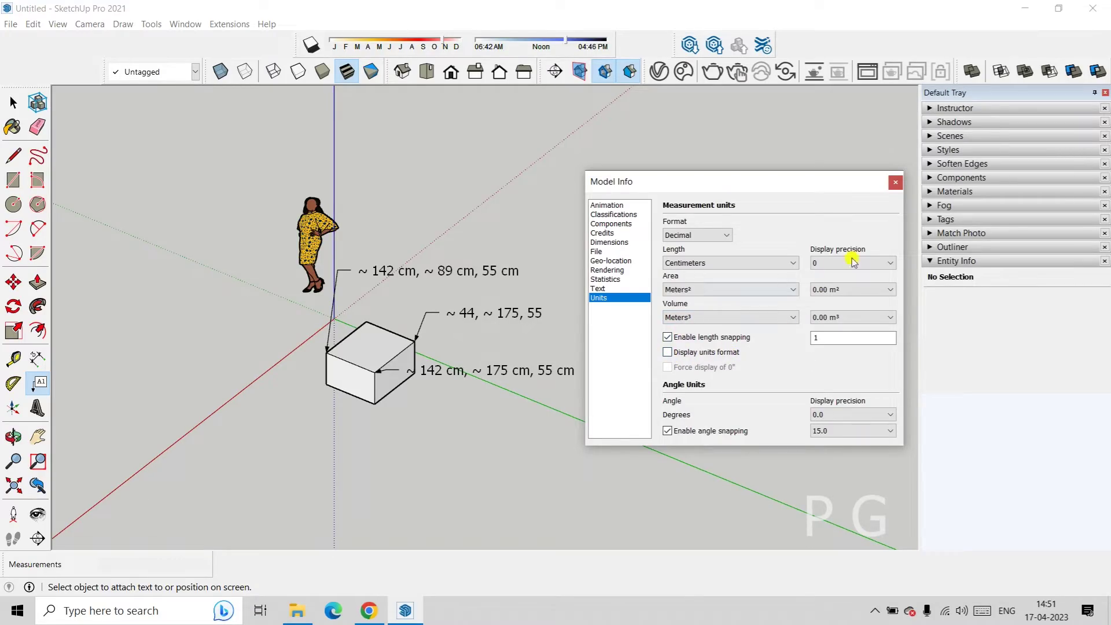
pyautogui.click(611, 289)
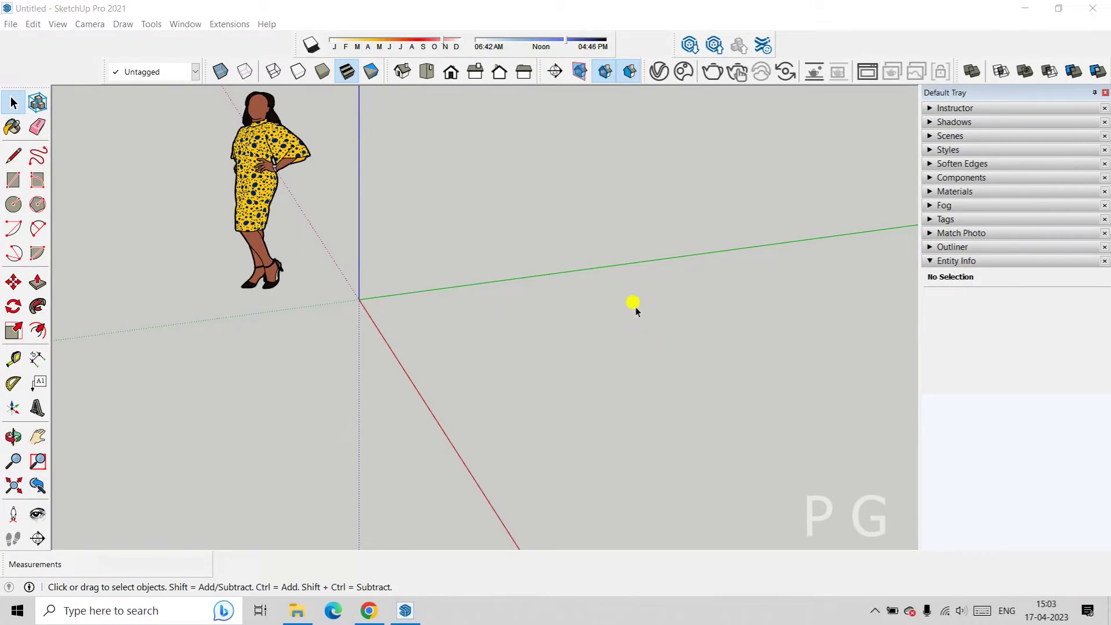
# Start the 3D Text tool and examine its text entry, font, style and alignment options.
pyautogui.click(38, 408)
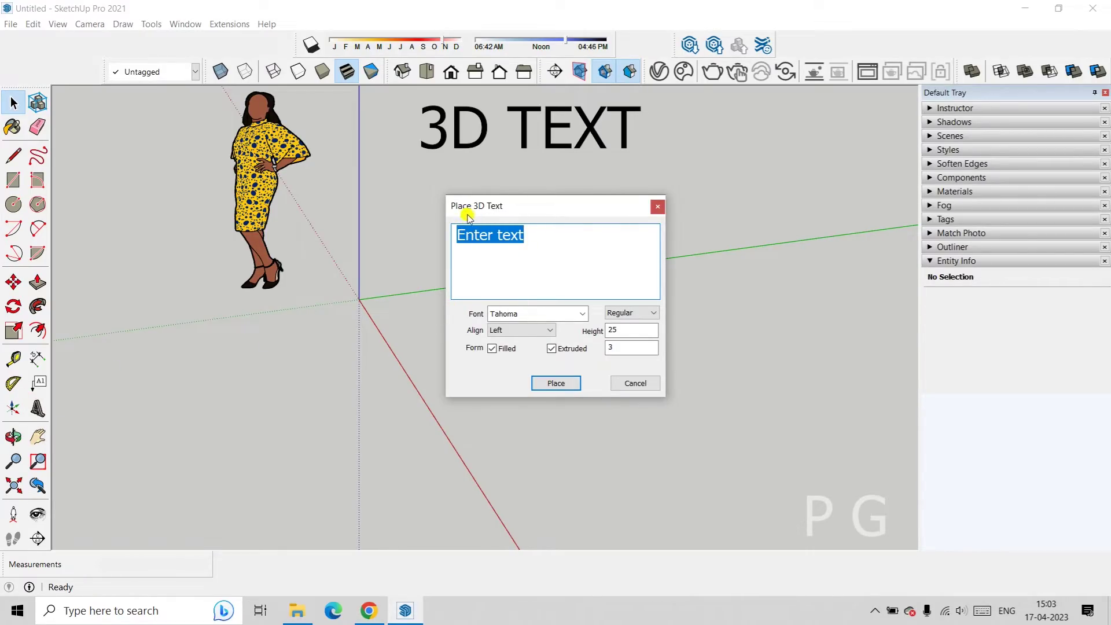
pyautogui.click(529, 236)
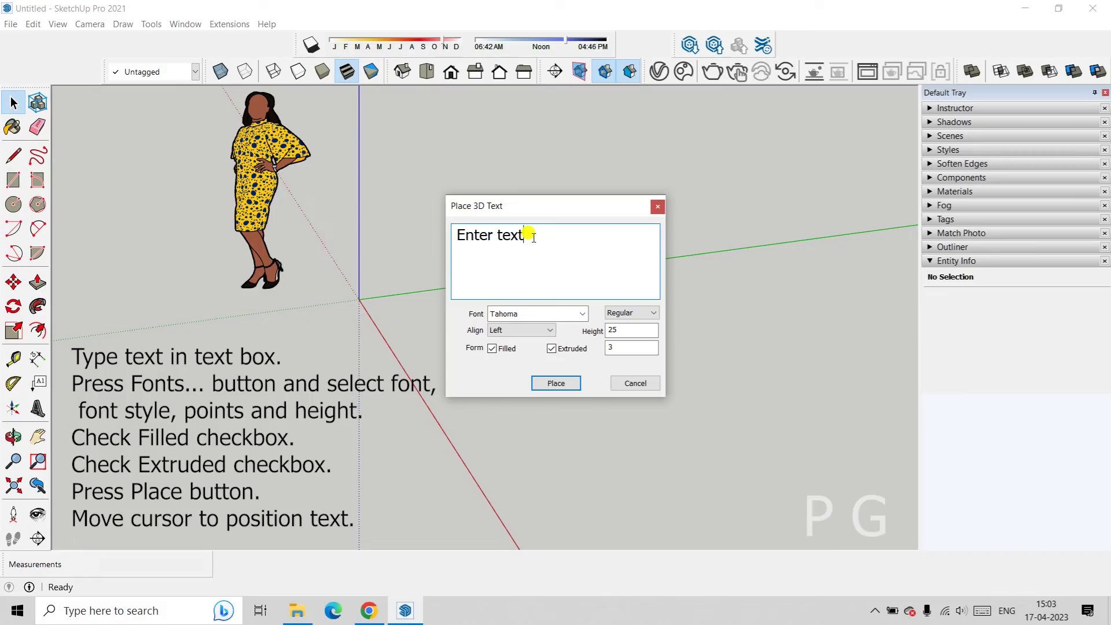
pyautogui.click(578, 314)
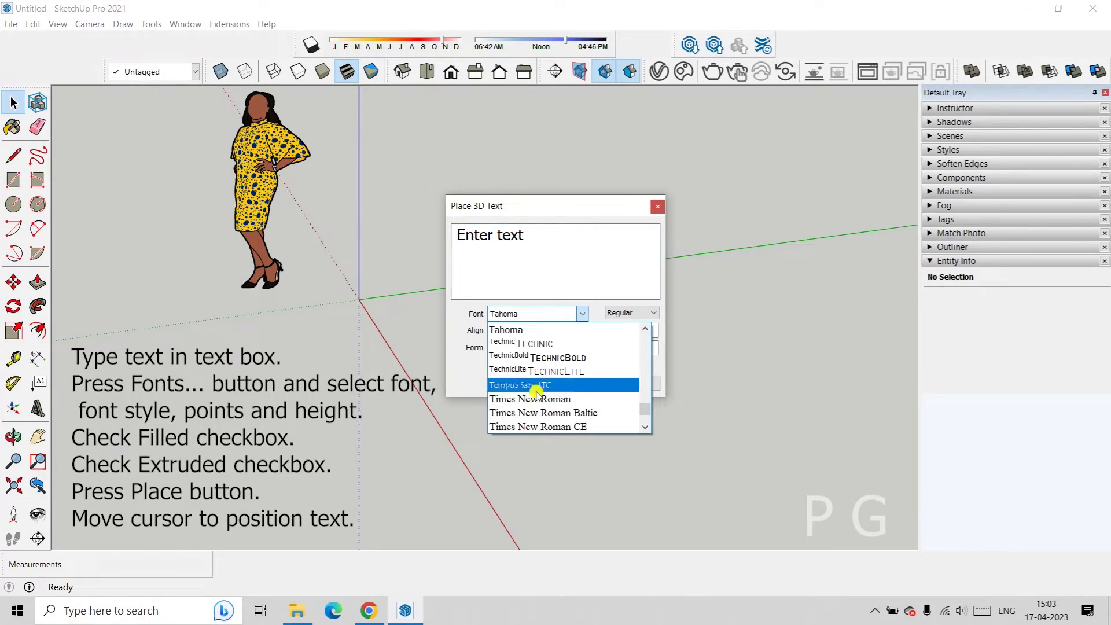
pyautogui.click(590, 286)
pyautogui.click(653, 313)
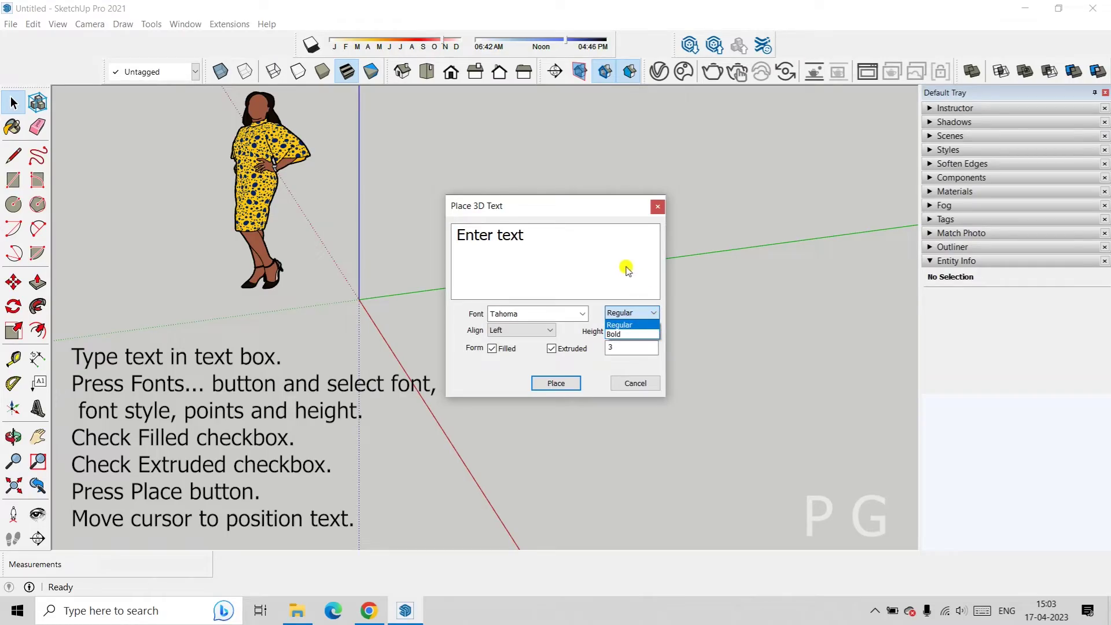
pyautogui.click(609, 262)
pyautogui.click(550, 332)
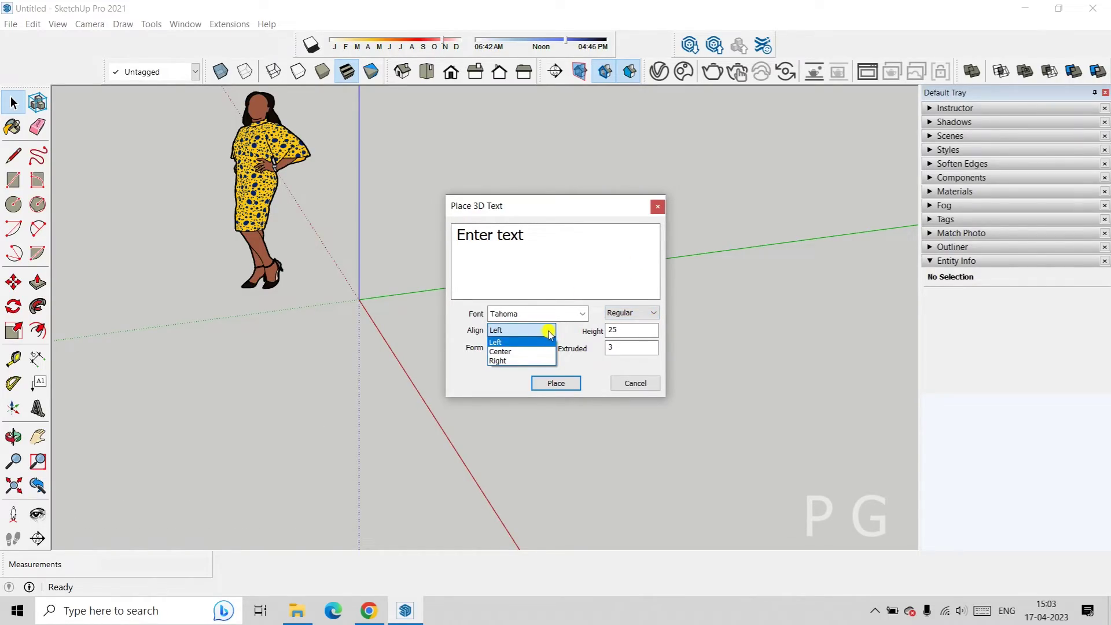
pyautogui.click(551, 332)
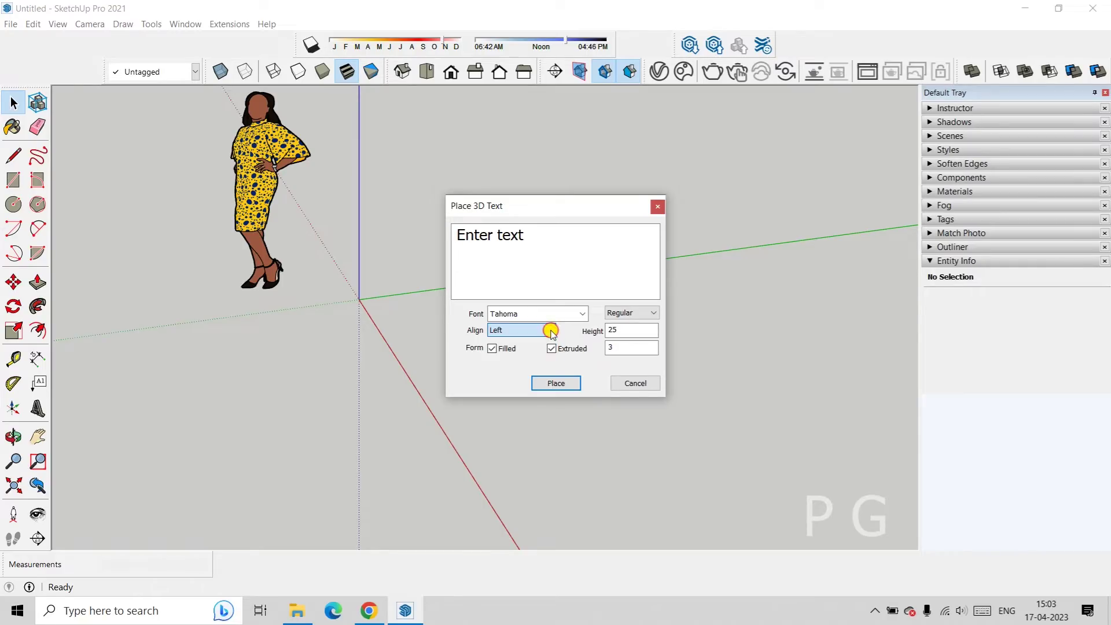
# Place "Enter text" as 3D text beside the red axis, with height 25, Tahoma Regular and Filled turned off.
pyautogui.doubleClick(612, 329)
pyautogui.write('25')
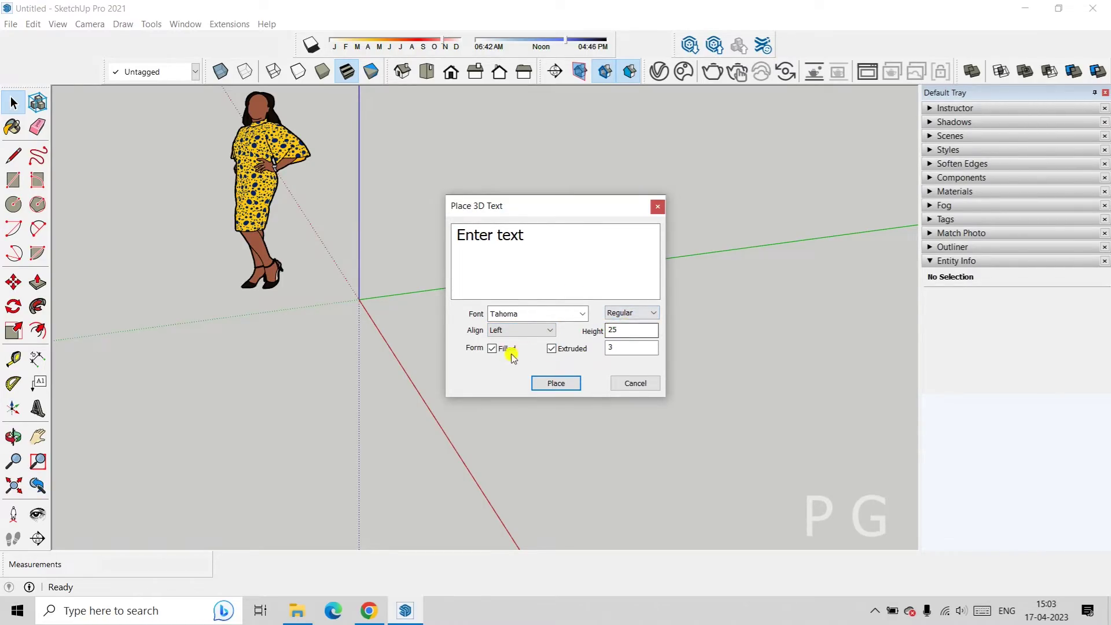
pyautogui.click(493, 350)
pyautogui.click(493, 349)
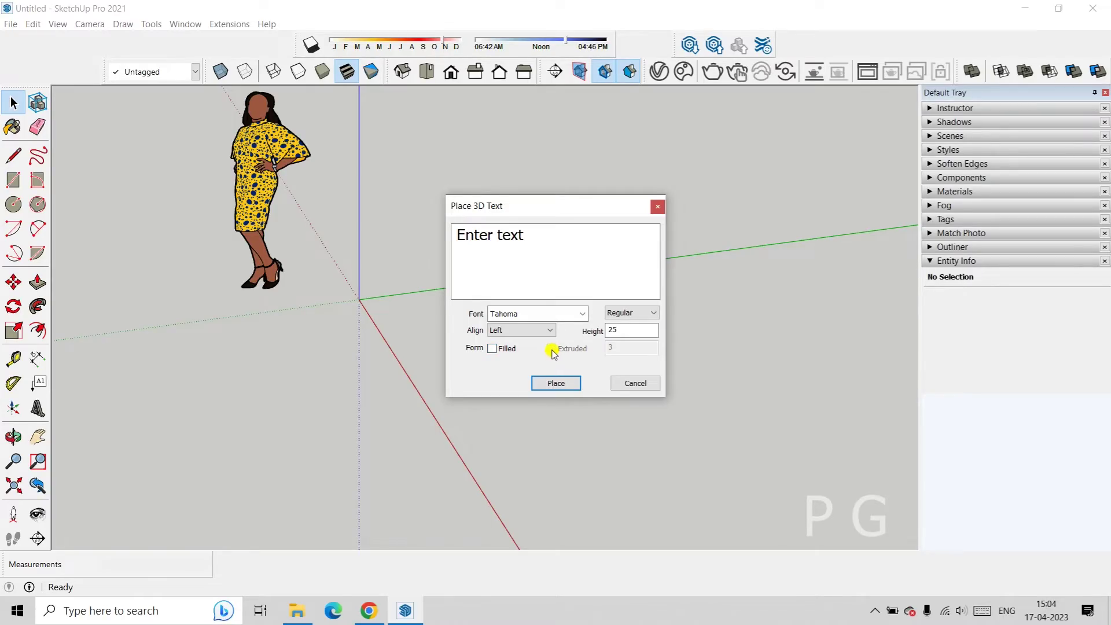
pyautogui.click(555, 383)
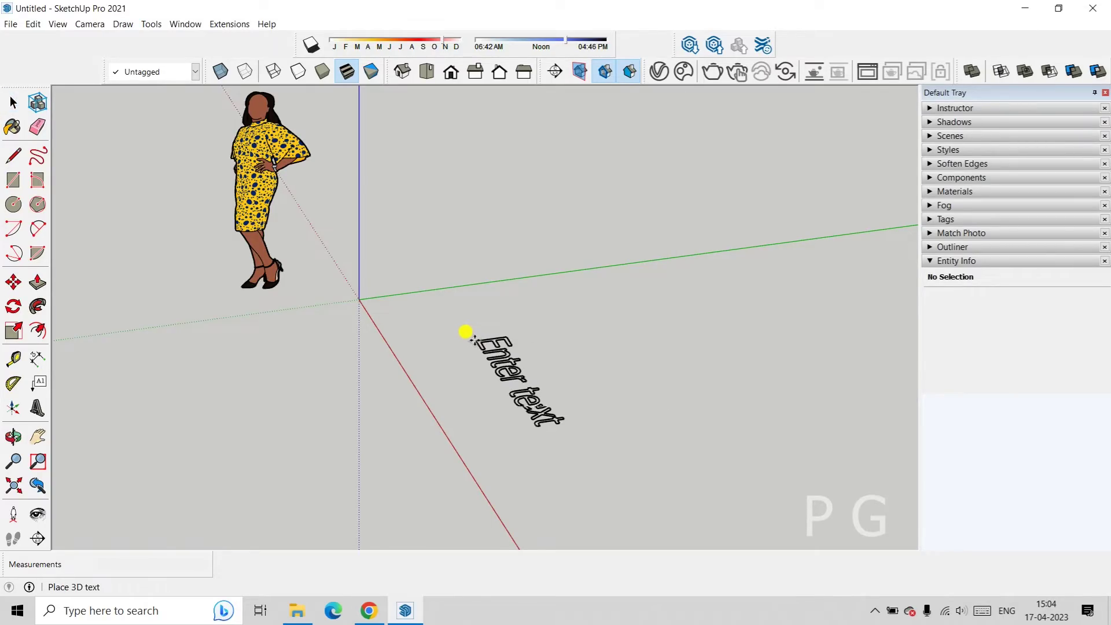
pyautogui.click(429, 318)
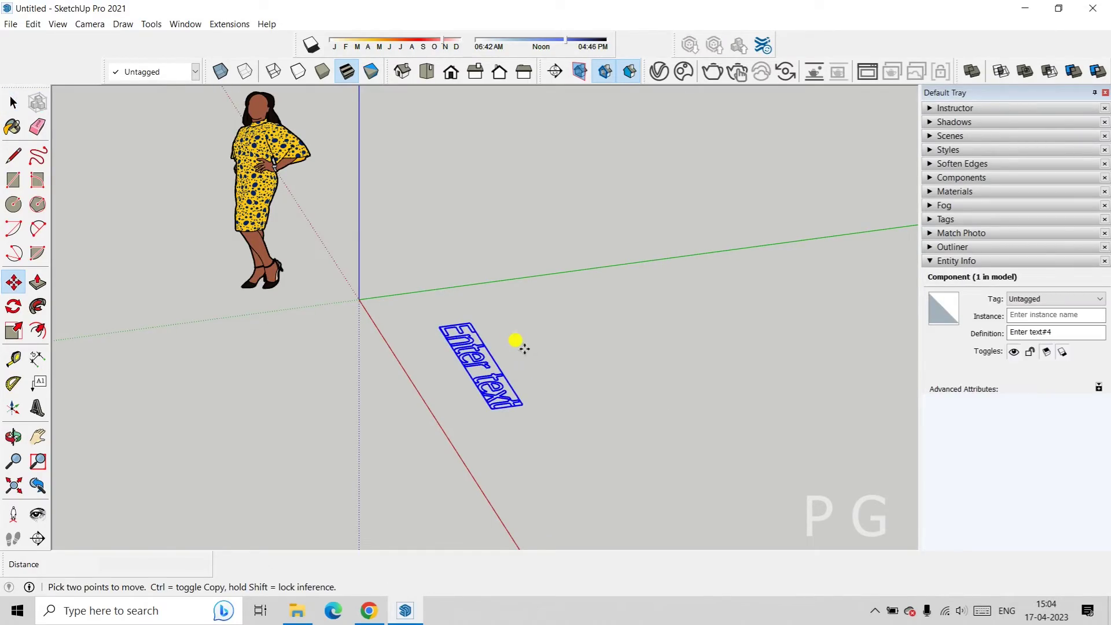
pyautogui.press('space')
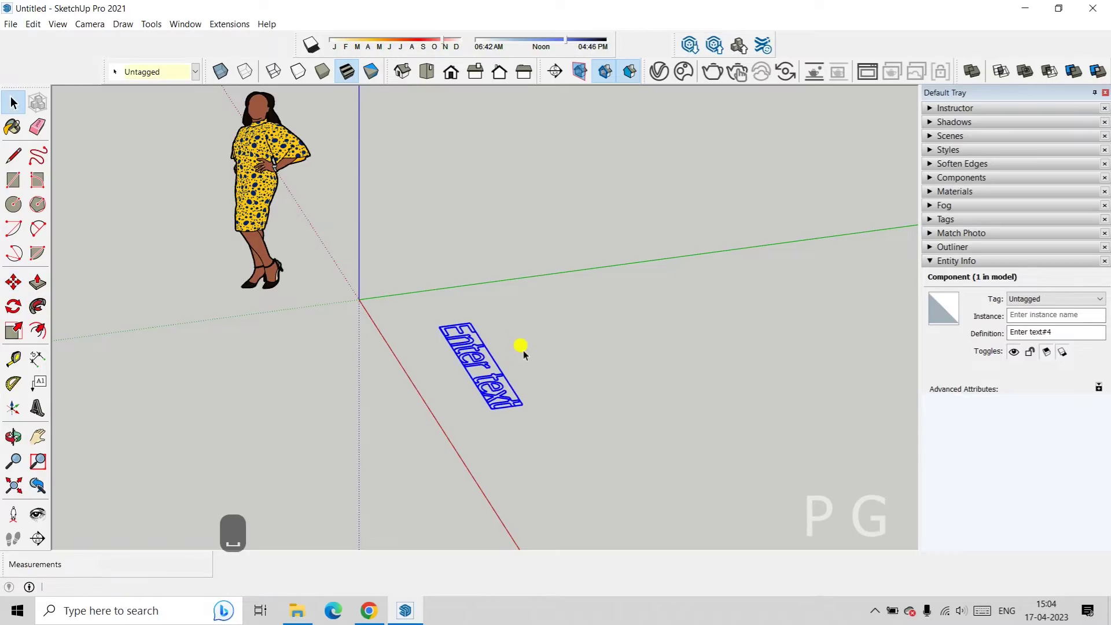
pyautogui.press('Escape')
# Place a second "Enter text" next to the outline text, with Filled turned on and Extruded turned off.
pyautogui.scroll(4, 525, 353)
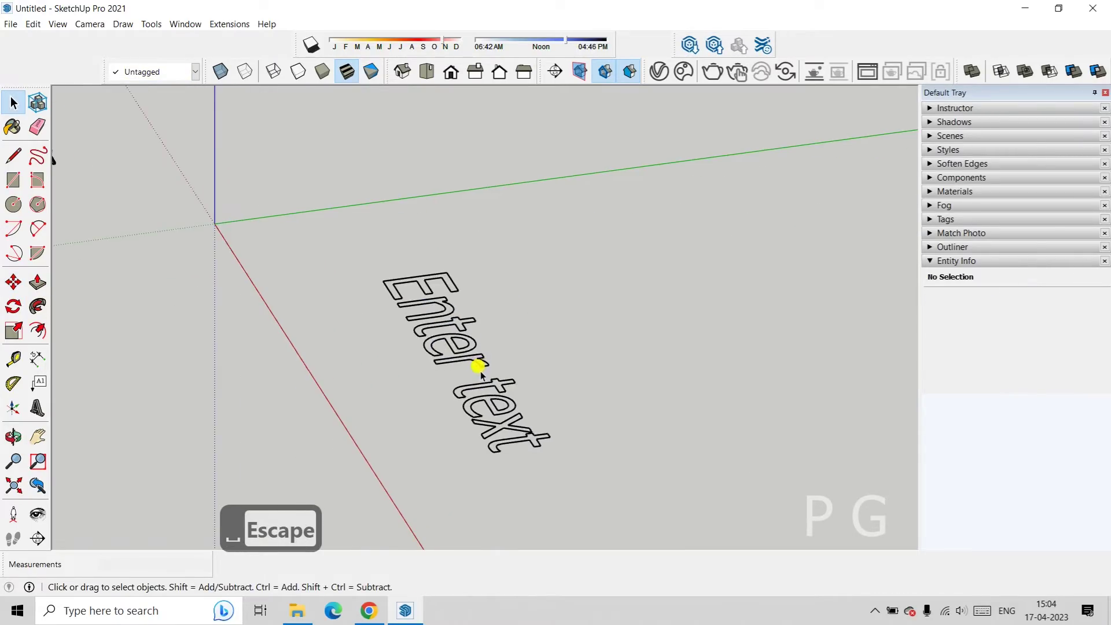
pyautogui.scroll(3, 446, 331)
pyautogui.scroll(-2, 438, 307)
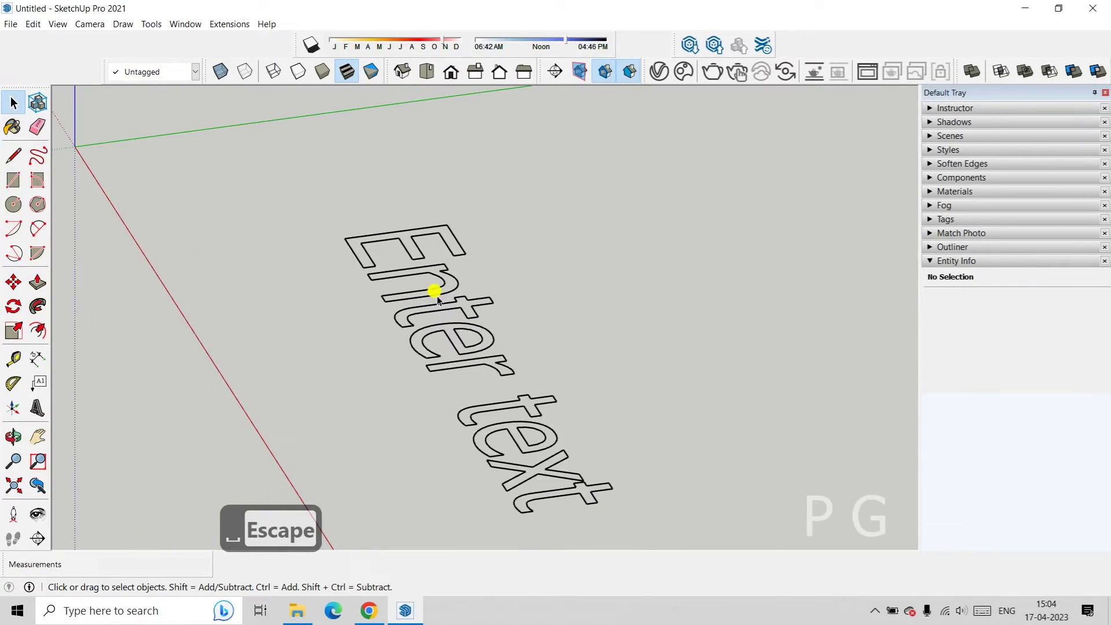
pyautogui.moveTo(466, 327)
pyautogui.mouseDown(button='middle')
pyautogui.moveTo(456, 303)
pyautogui.moveTo(460, 320)
pyautogui.mouseUp(button='middle')
pyautogui.scroll(6, 480, 361)
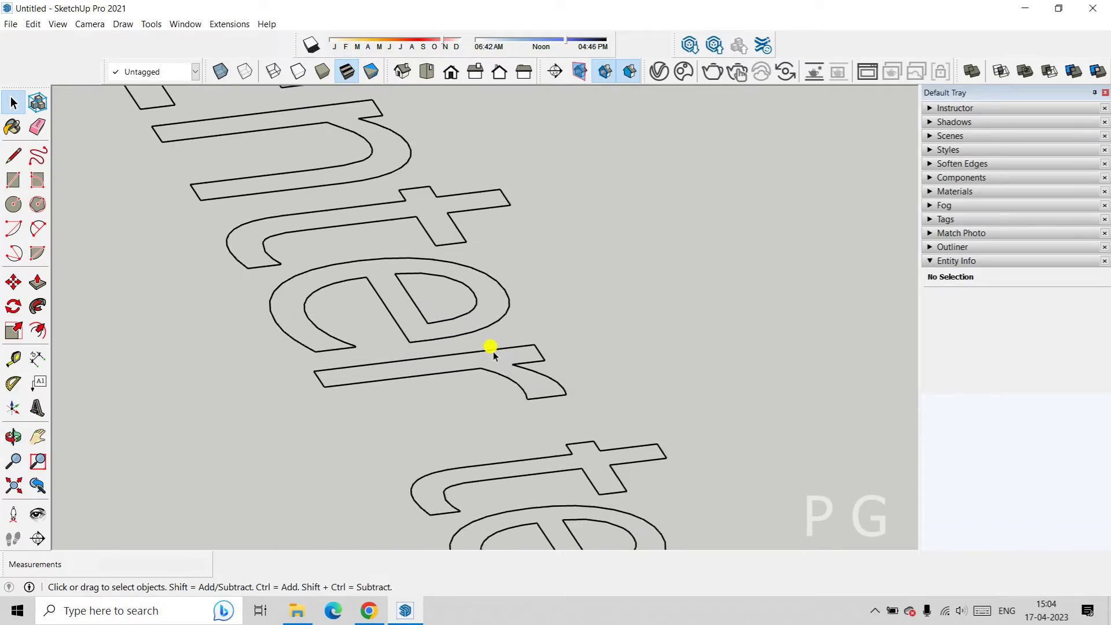
pyautogui.scroll(-5, 495, 354)
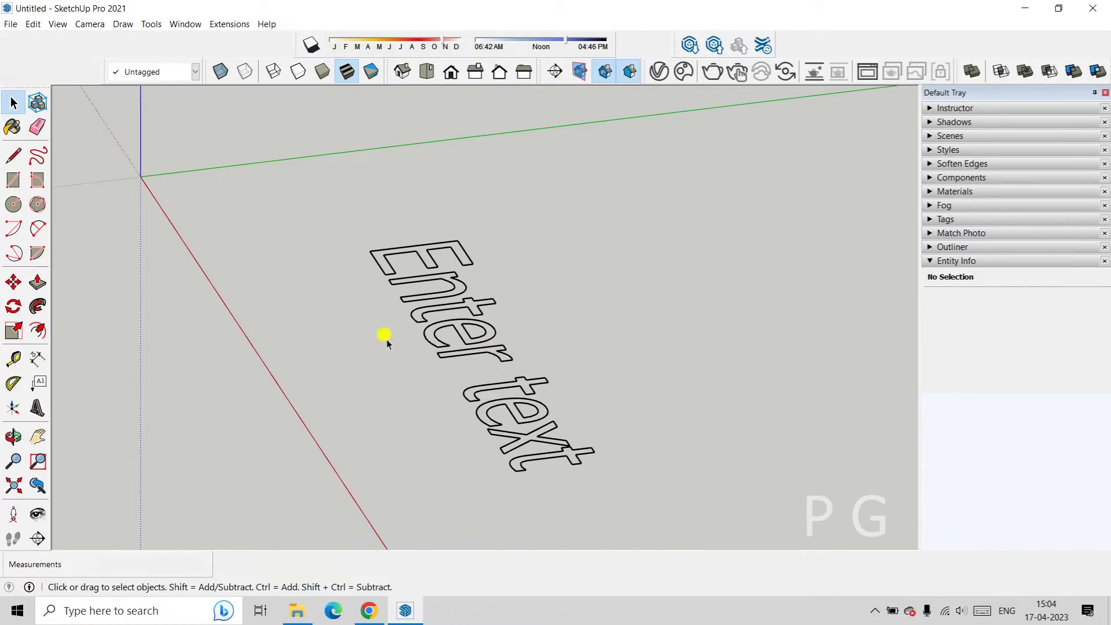
pyautogui.click(38, 408)
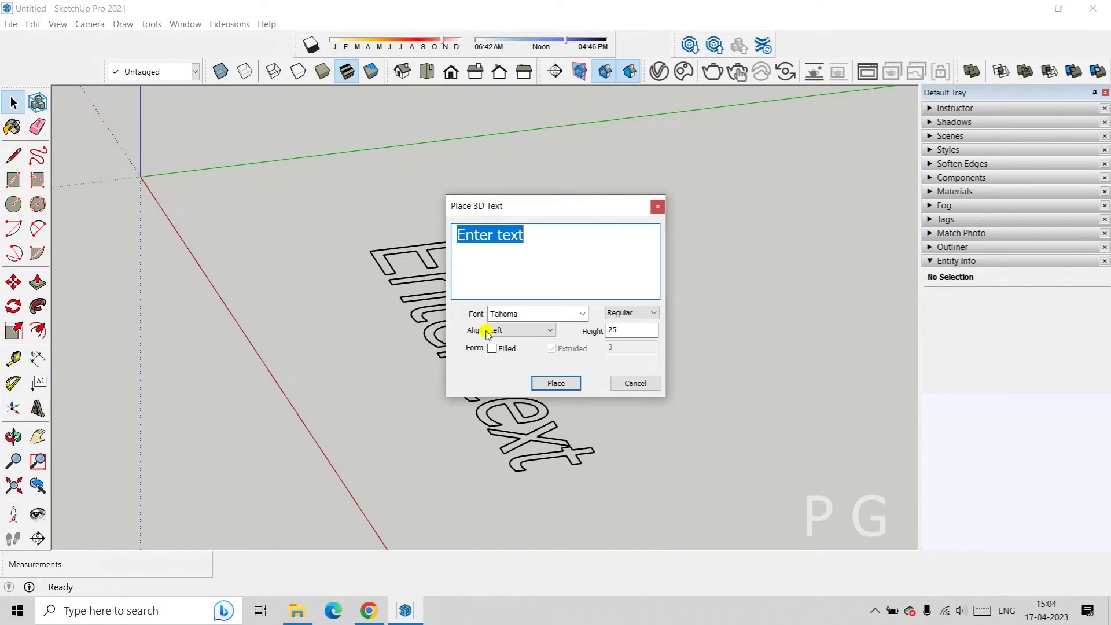
pyautogui.click(493, 349)
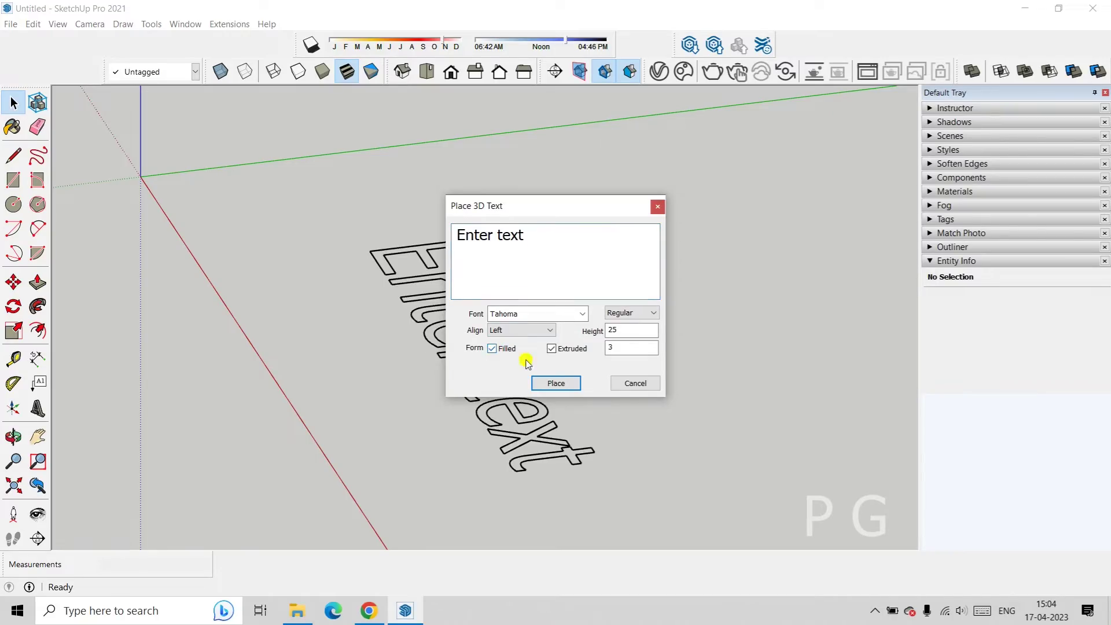
pyautogui.click(551, 348)
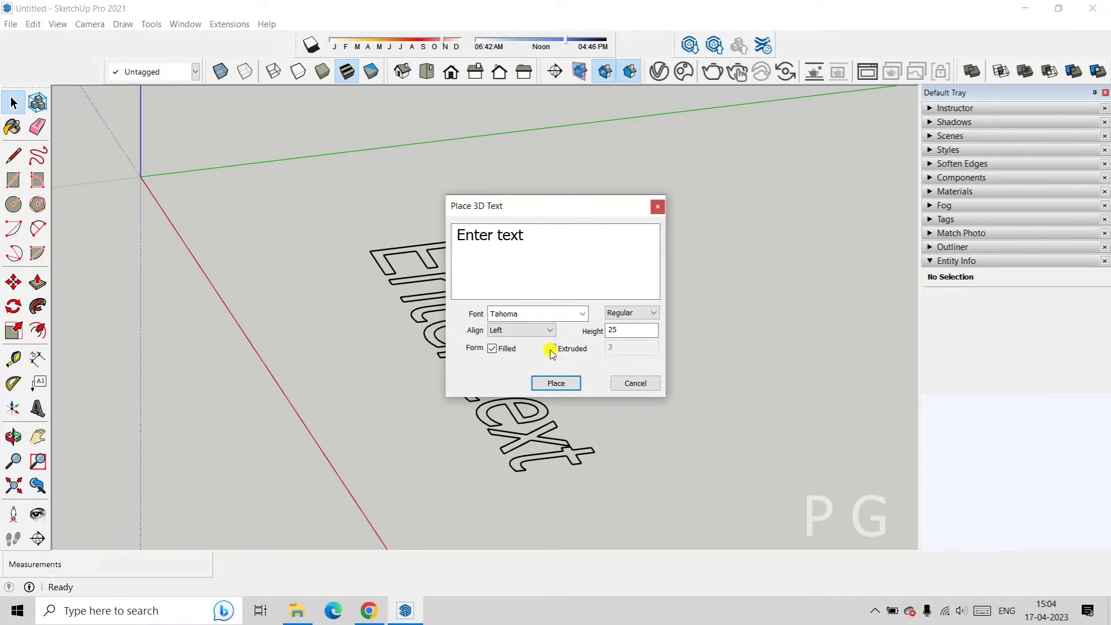
pyautogui.click(556, 381)
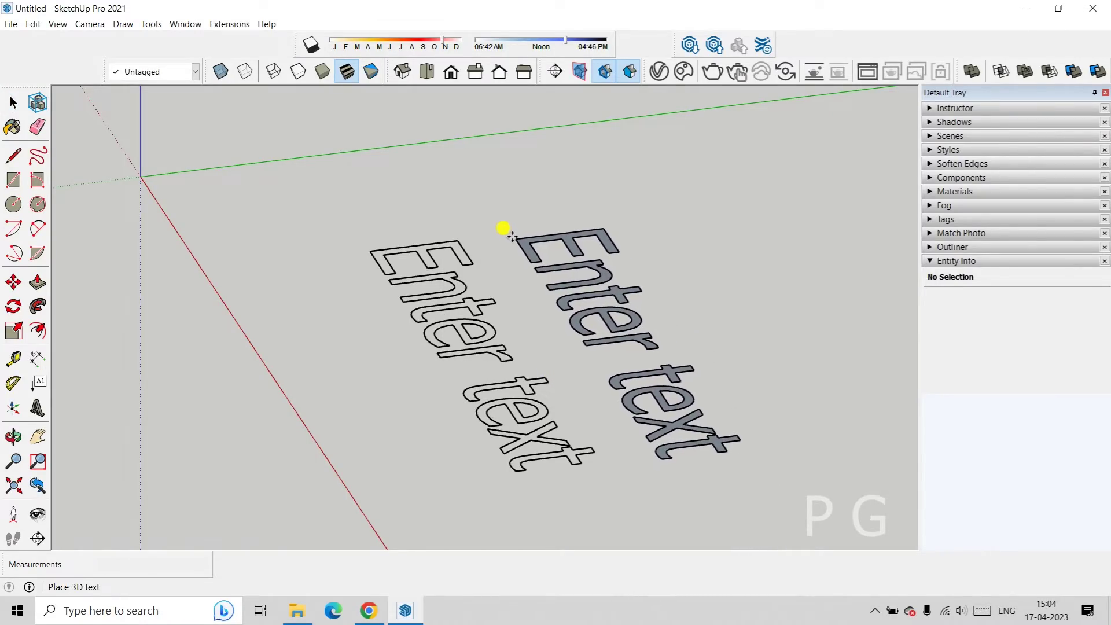
pyautogui.click(512, 235)
pyautogui.press('space')
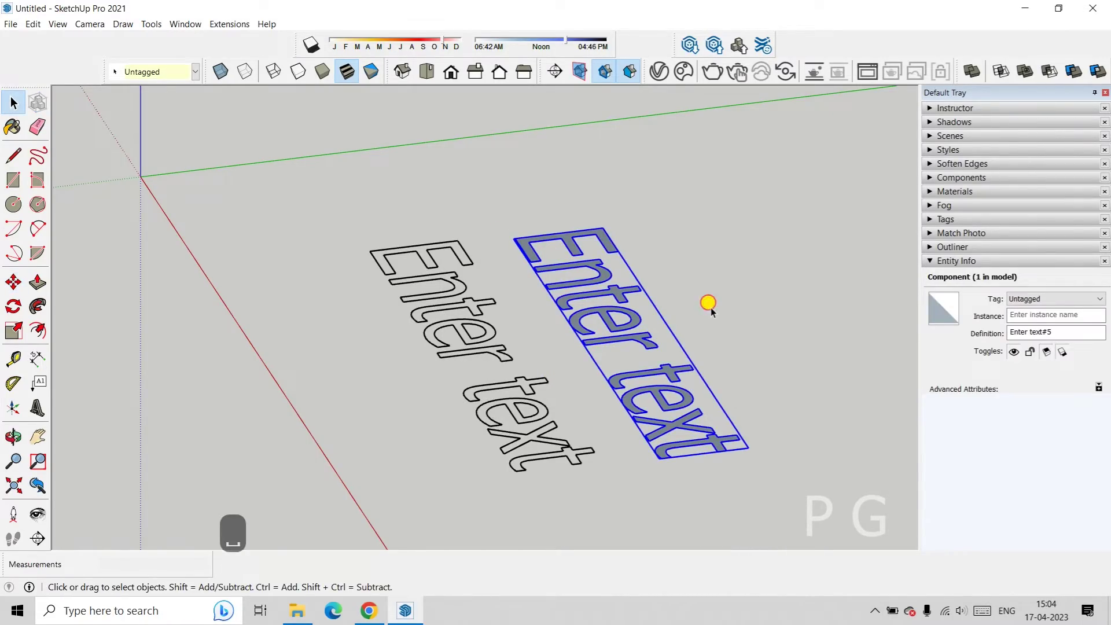
pyautogui.click(711, 307)
# Place a third "Enter text" alongside the filled text, with Filled and Extruded turned on and extrusion 3.
pyautogui.scroll(5, 692, 324)
pyautogui.scroll(2, 665, 312)
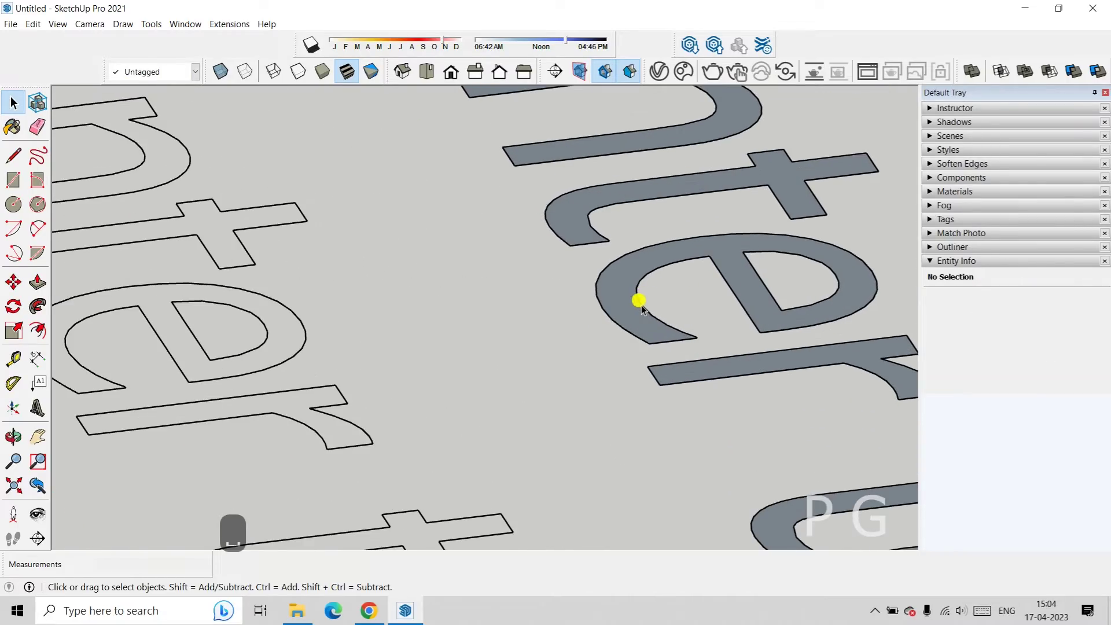
pyautogui.scroll(-8, 619, 288)
pyautogui.moveTo(632, 287); pyautogui.dragTo(555, 341, button='middle')
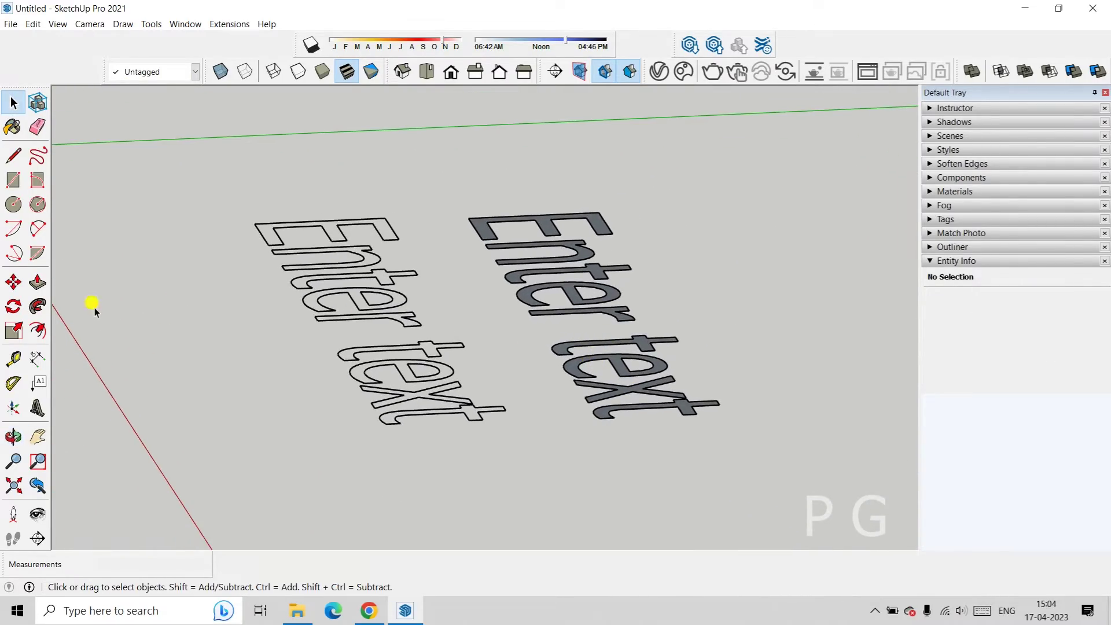
pyautogui.click(38, 409)
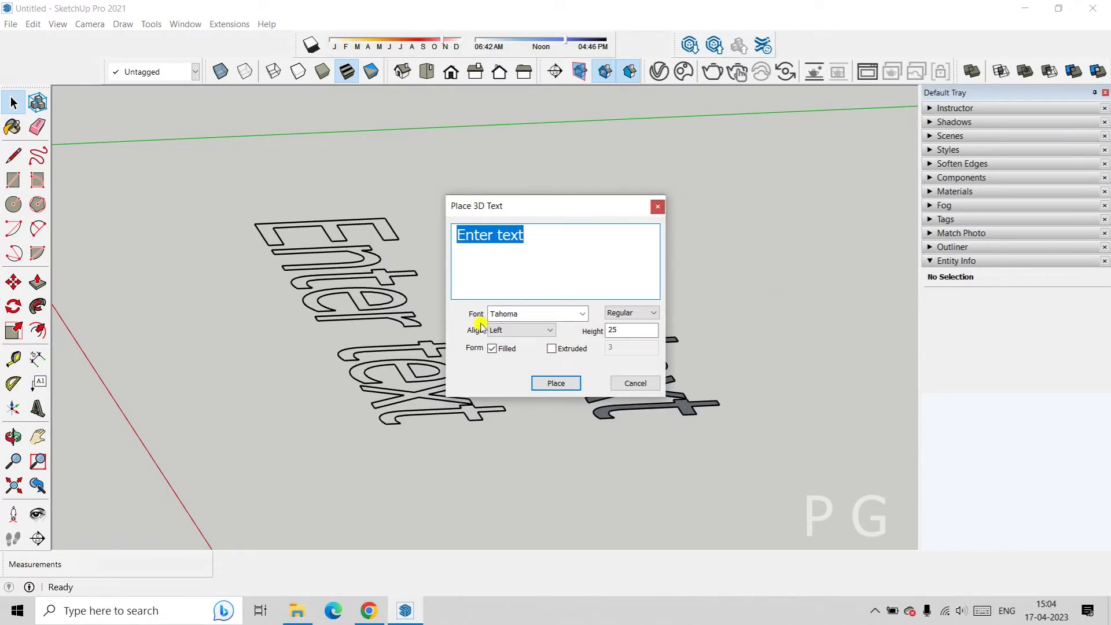
pyautogui.click(552, 349)
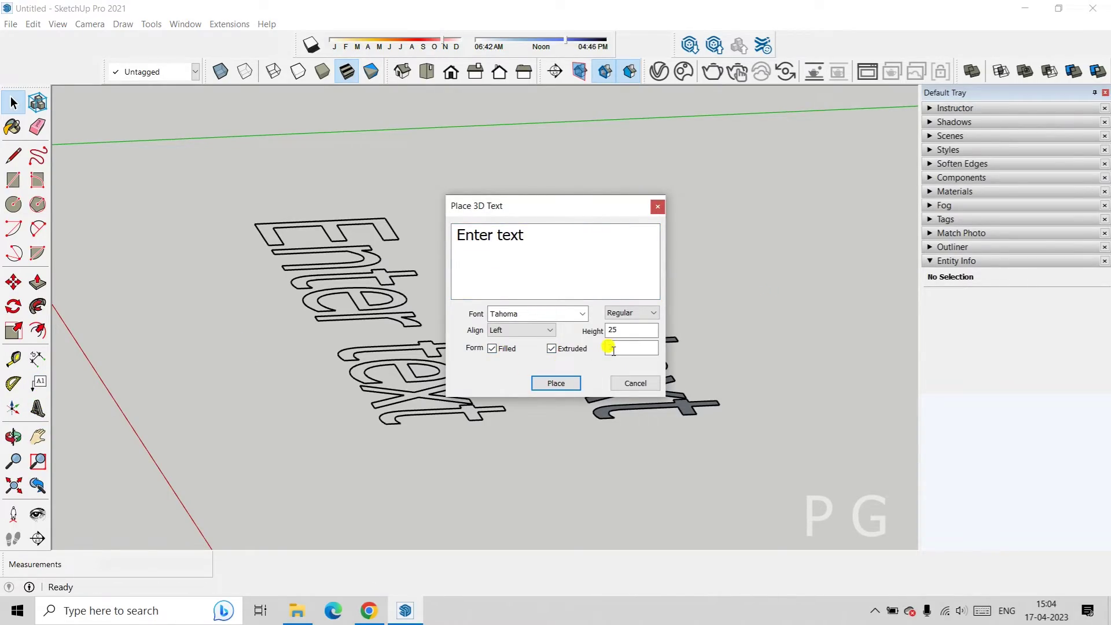
pyautogui.click(552, 382)
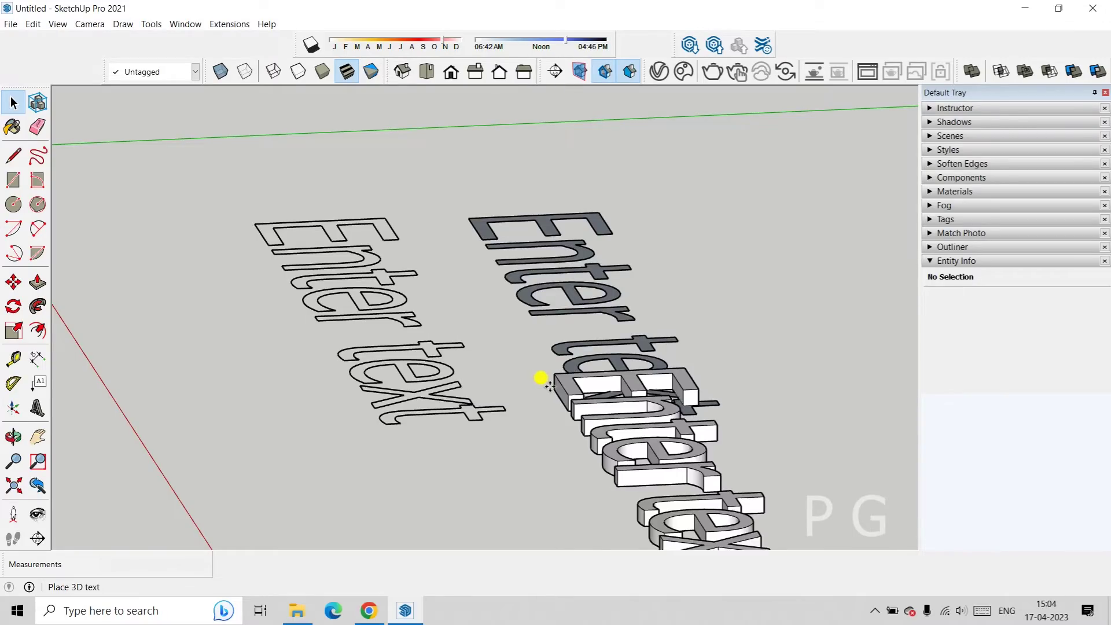
pyautogui.scroll(-2, 541, 376)
pyautogui.moveTo(544, 373); pyautogui.dragTo(515, 303, button='middle')
pyautogui.click(517, 302)
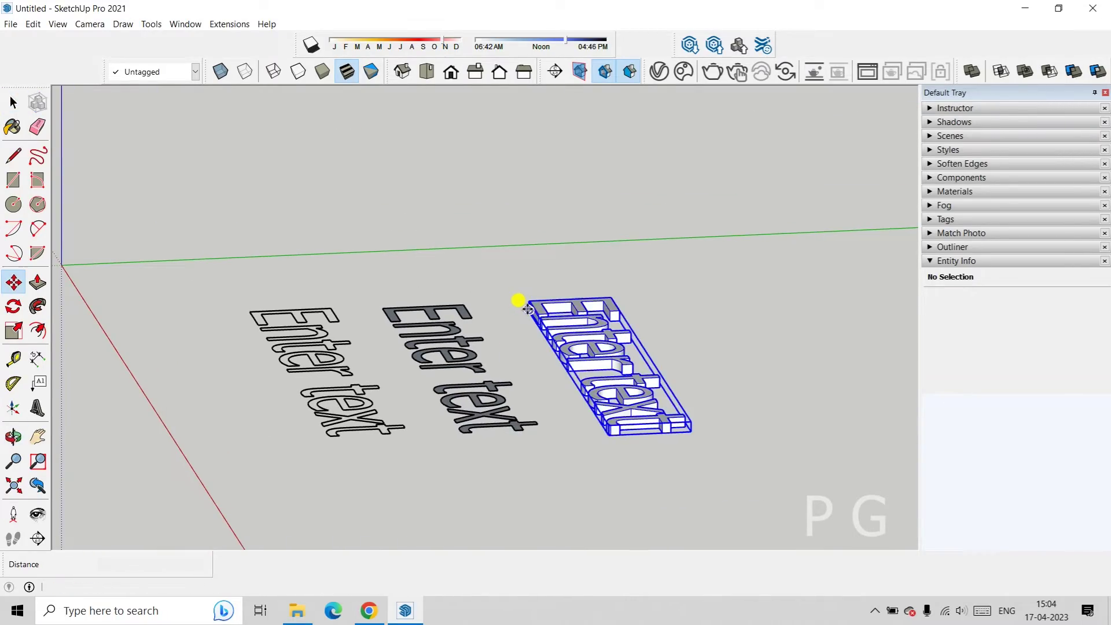
pyautogui.click(680, 326)
# Open the extruded text component for editing and dimension the extrusion depth at the end of its last letter t.
pyautogui.scroll(3, 590, 379)
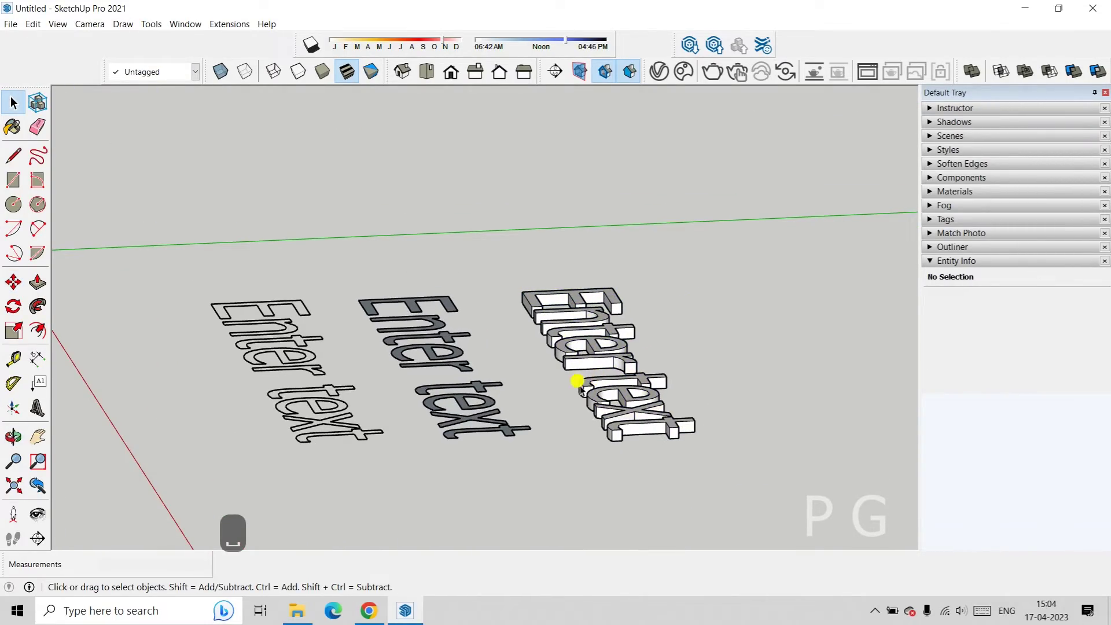
pyautogui.moveTo(581, 370)
pyautogui.mouseDown(button='middle')
pyautogui.moveTo(650, 451)
pyautogui.moveTo(585, 372)
pyautogui.mouseUp(button='middle')
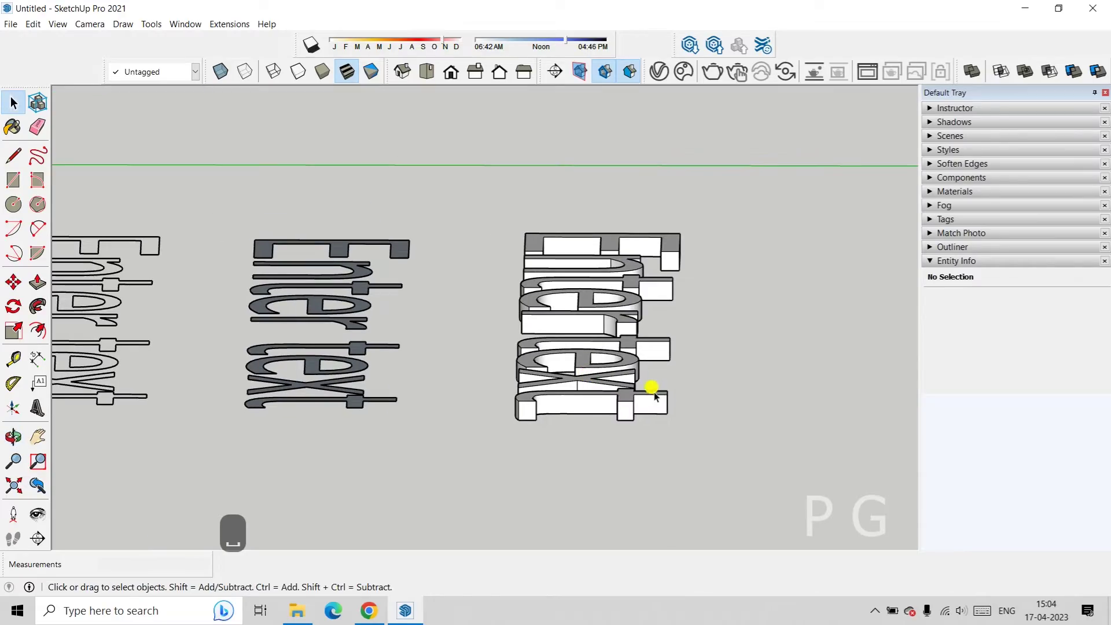
pyautogui.moveTo(650, 387); pyautogui.dragTo(653, 395, button='middle')
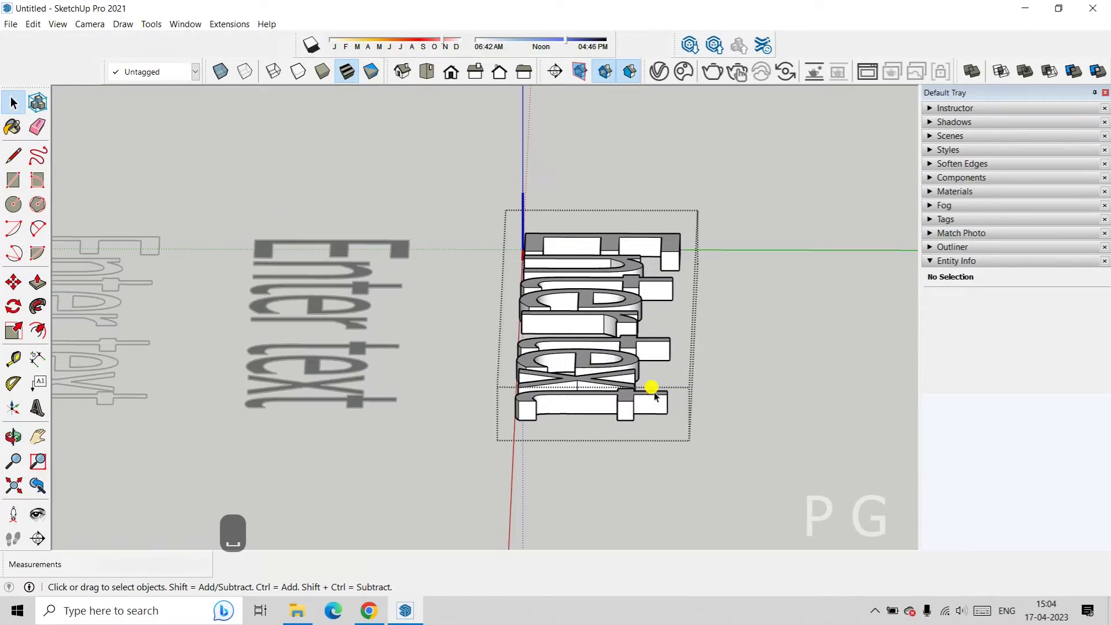
pyautogui.click(37, 363)
pyautogui.scroll(5, 590, 417)
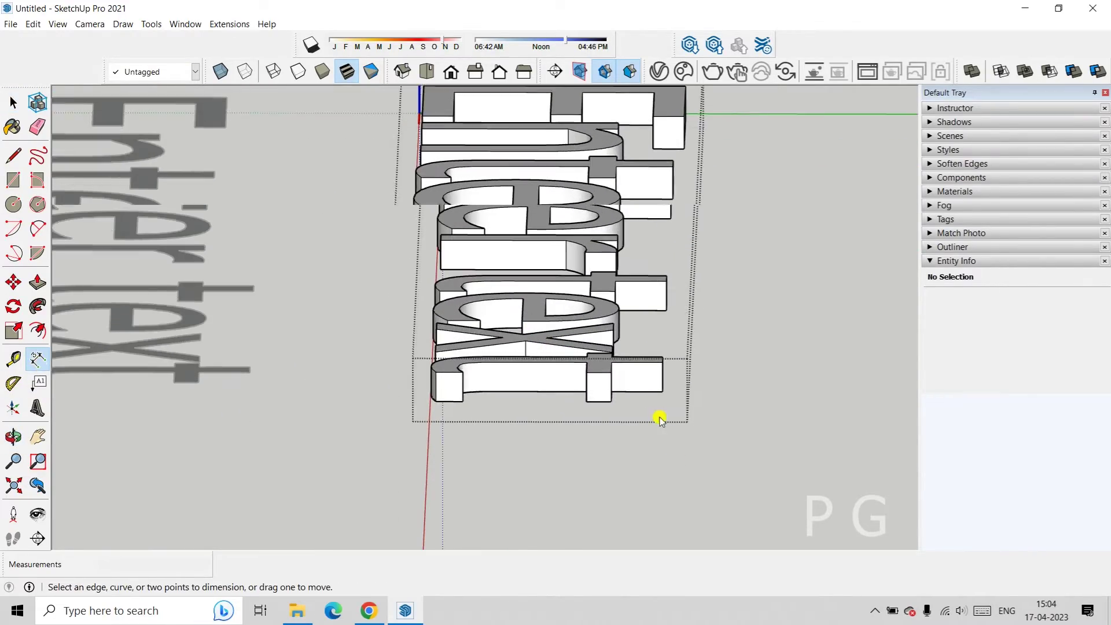
pyautogui.click(674, 335)
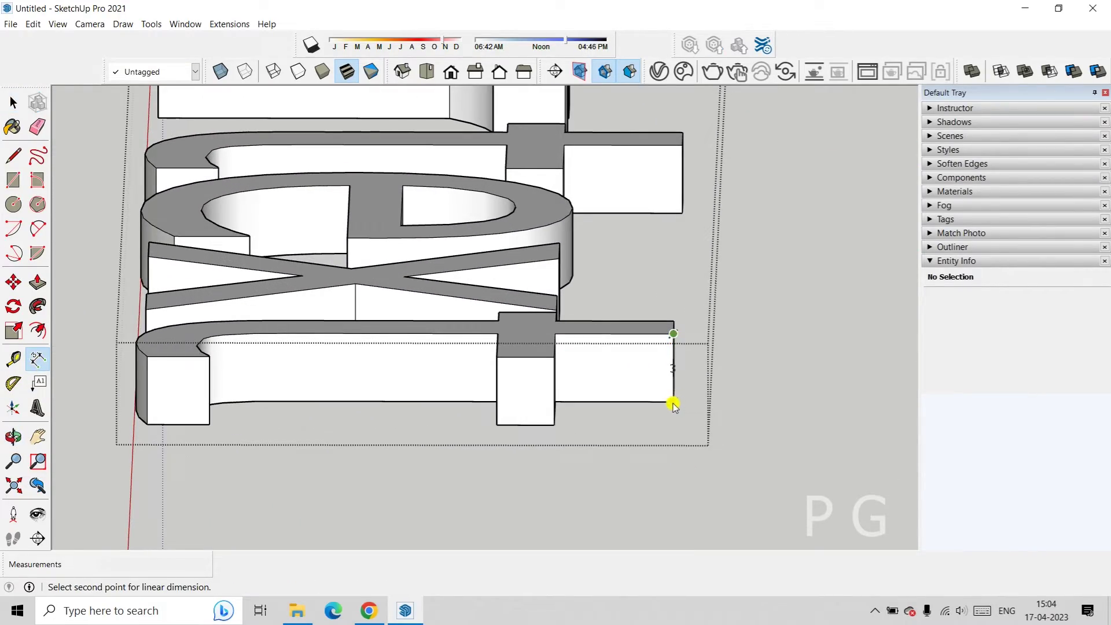
pyautogui.click(673, 403)
pyautogui.click(739, 389)
pyautogui.scroll(-5, 764, 379)
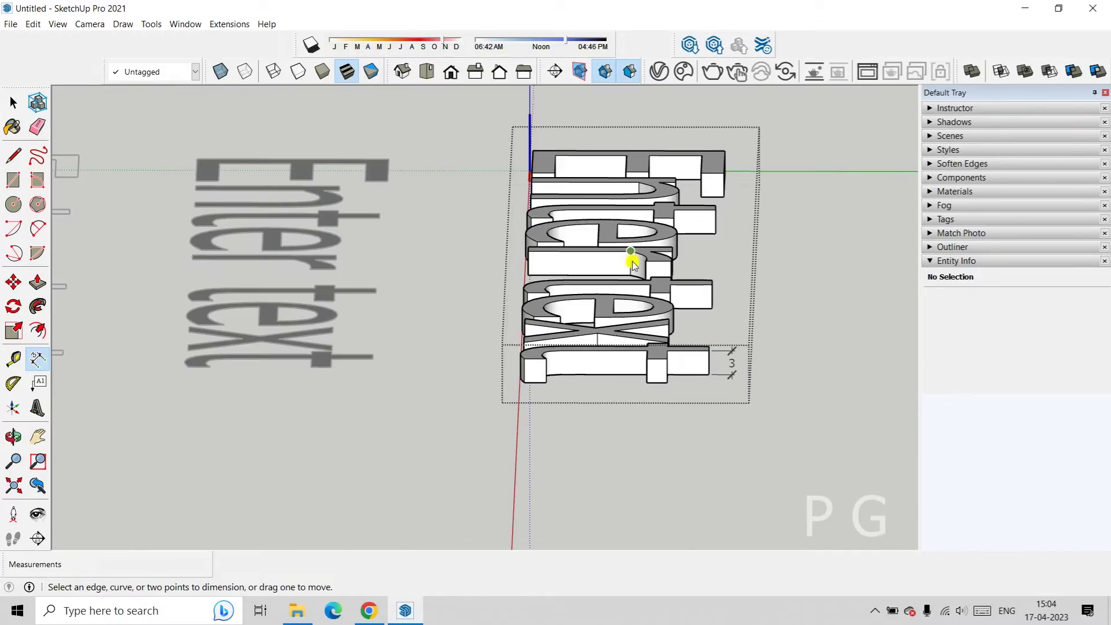
# Close the extruded text component, select it and examine the height and bounding box around its letter E.
pyautogui.moveTo(633, 263); pyautogui.dragTo(644, 434, button='middle')
pyautogui.scroll(-2, 603, 285)
pyautogui.scroll(5, 578, 328)
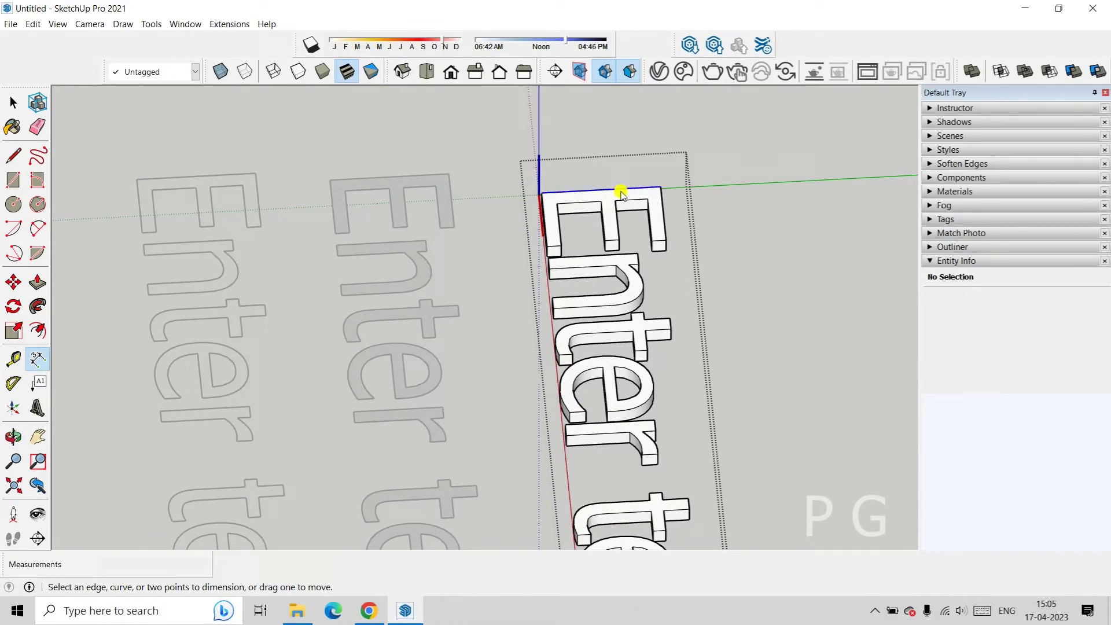
pyautogui.scroll(3, 535, 199)
pyautogui.press('space')
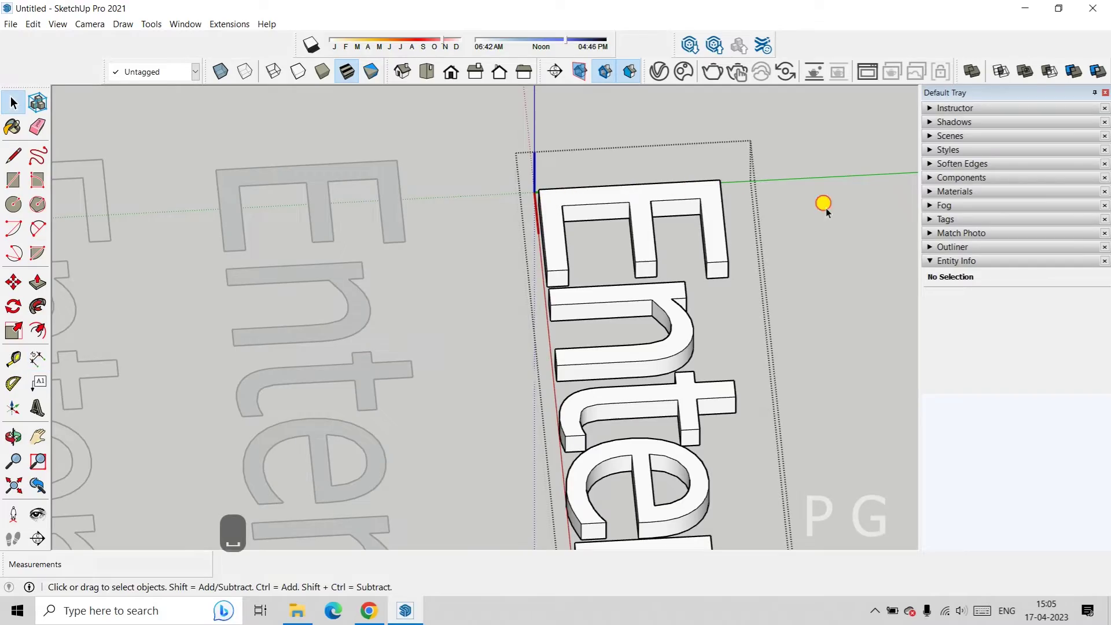
pyautogui.click(825, 203)
pyautogui.scroll(-2, 632, 250)
pyautogui.click(640, 211)
pyautogui.scroll(2, 597, 211)
pyautogui.scroll(2, 578, 214)
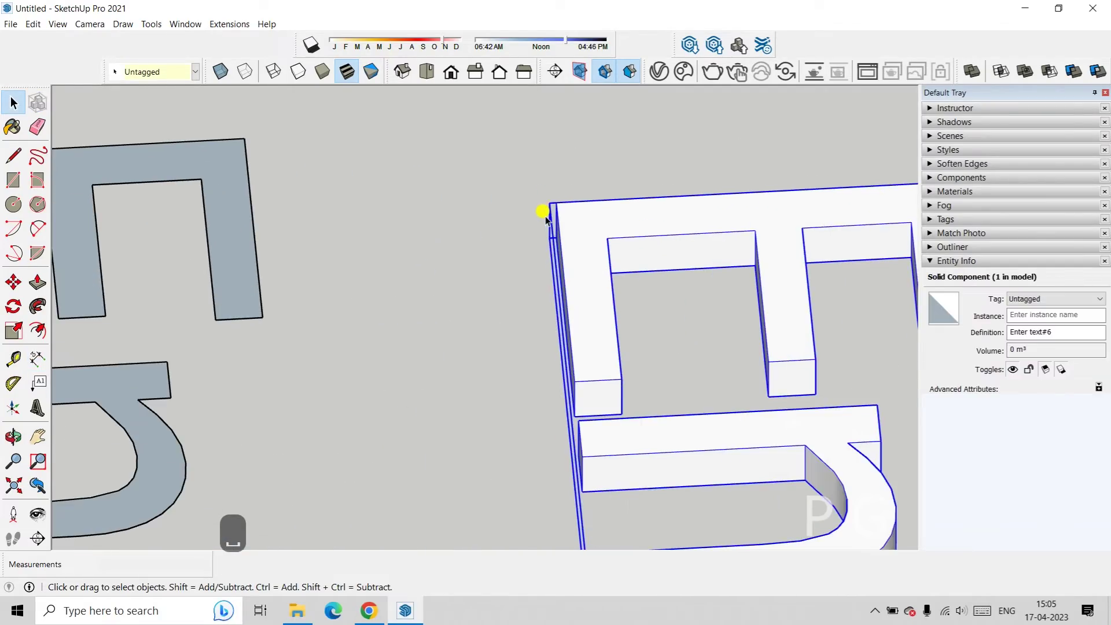
pyautogui.moveTo(560, 215); pyautogui.dragTo(370, 256, button='middle')
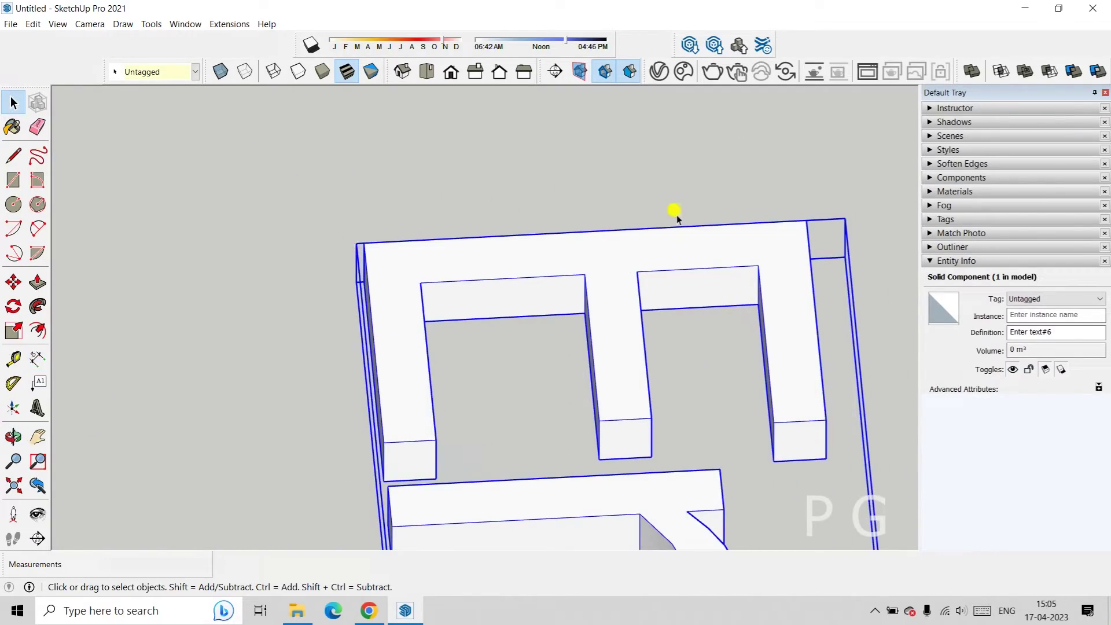
pyautogui.scroll(-8, 803, 228)
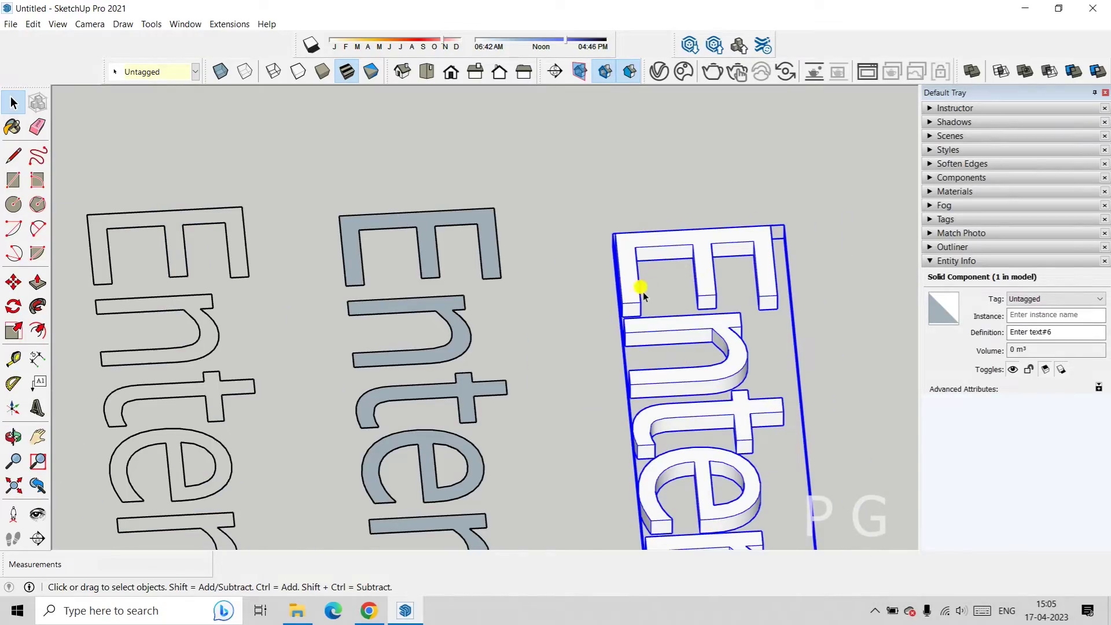
# Clear the selection and review the 3D Text settings, closing them without placing another text.
pyautogui.press('space')
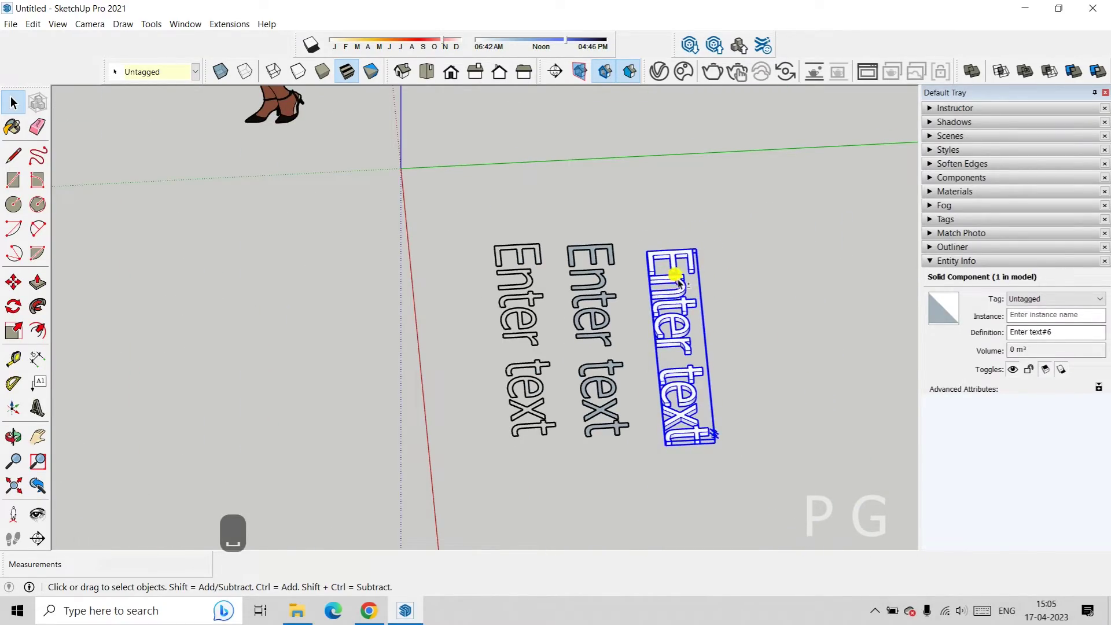
pyautogui.press('c')
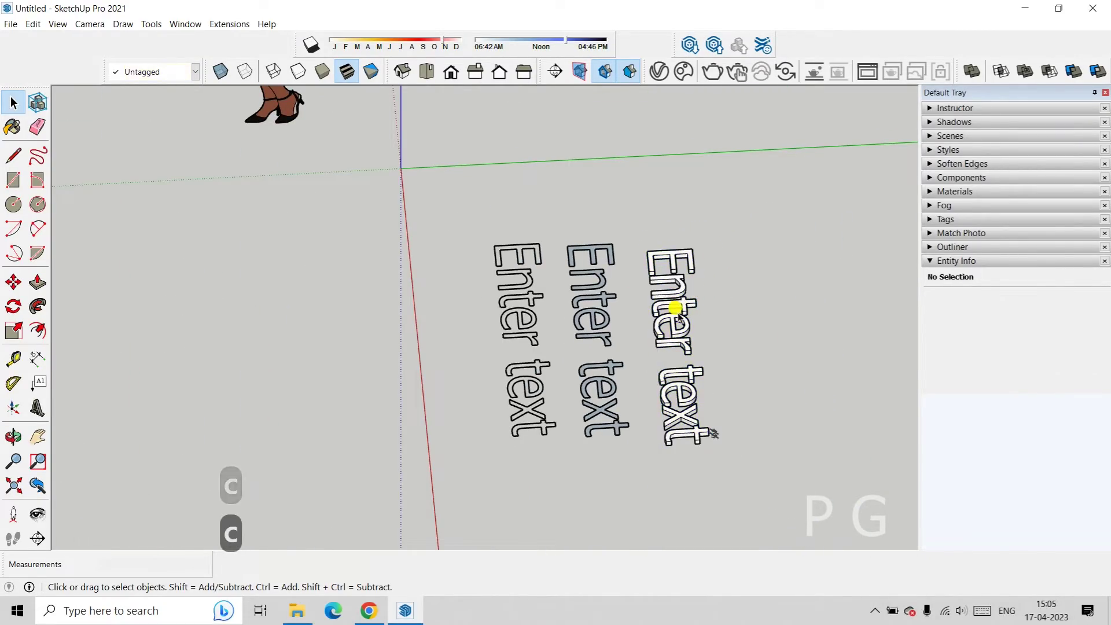
pyautogui.click(45, 403)
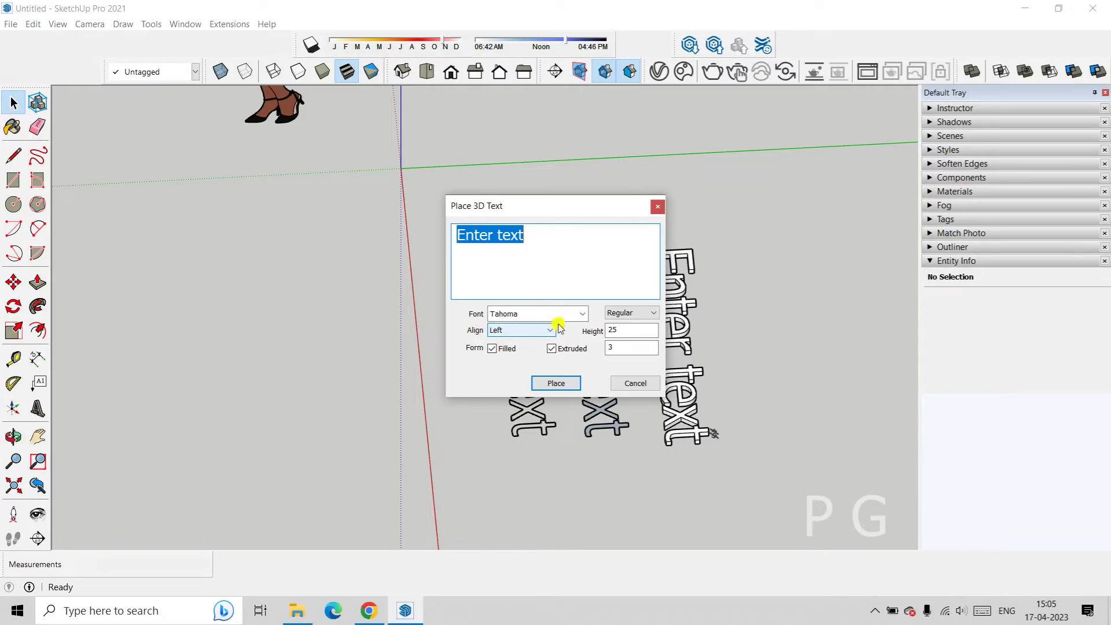
pyautogui.click(656, 212)
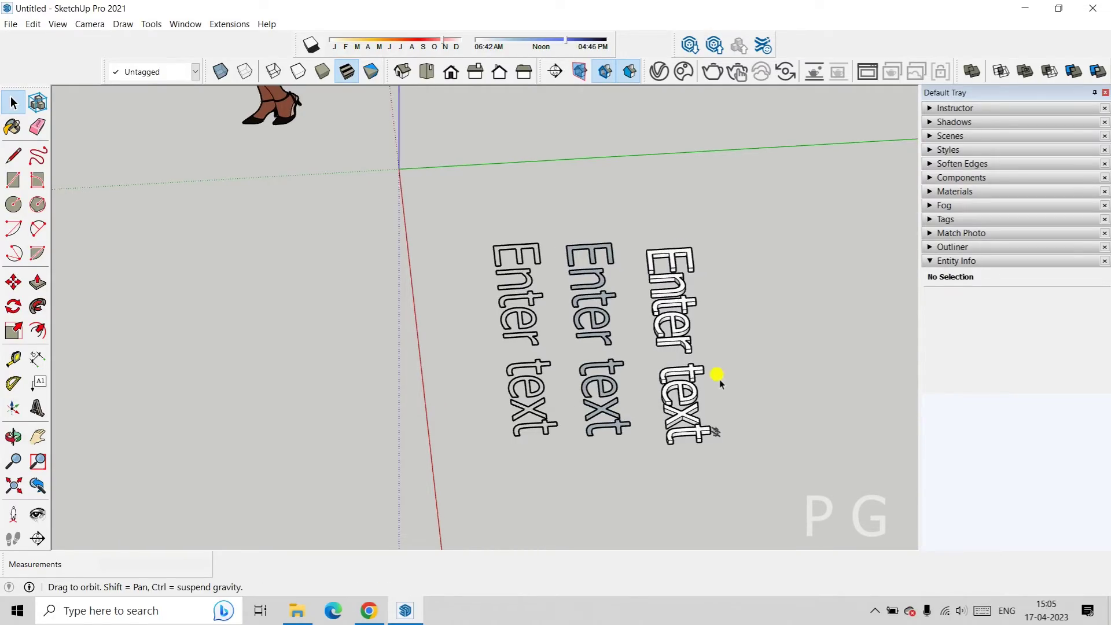
# Compare the outline, filled and extruded texts by selecting each one, and open and close the extruded text component.
pyautogui.moveTo(717, 376); pyautogui.dragTo(709, 276, button='middle')
pyautogui.scroll(5, 723, 296)
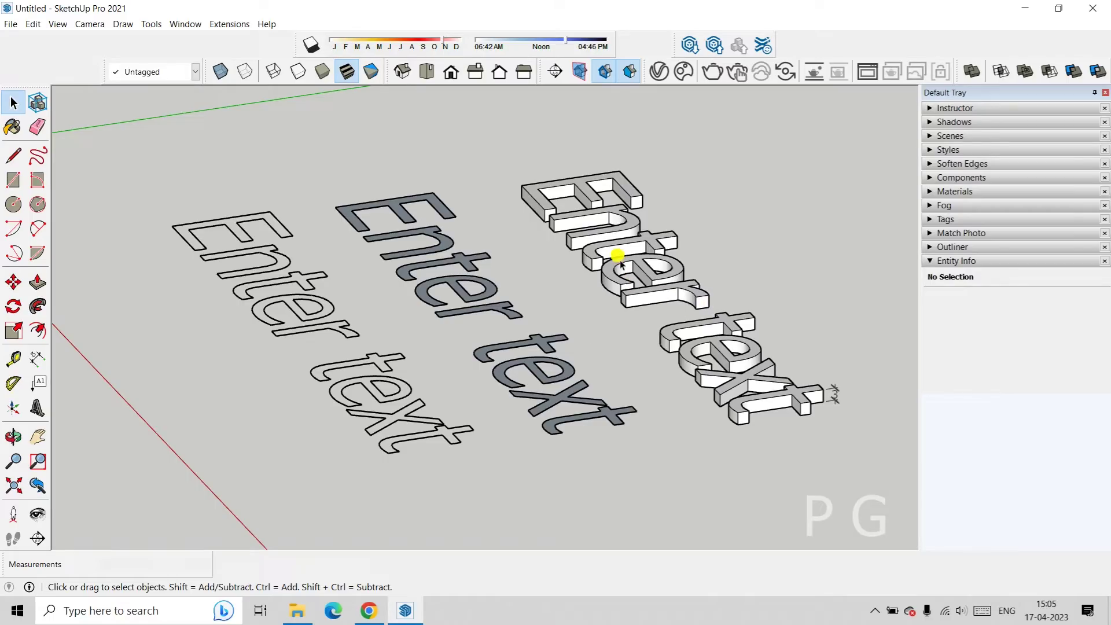
pyautogui.click(458, 288)
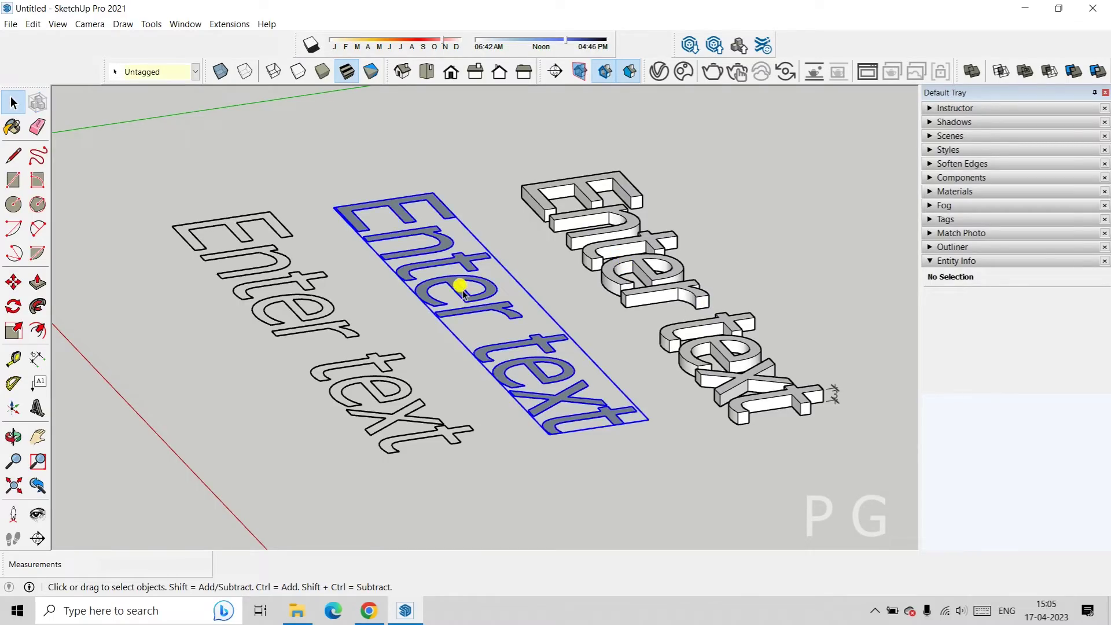
pyautogui.click(330, 328)
pyautogui.click(677, 289)
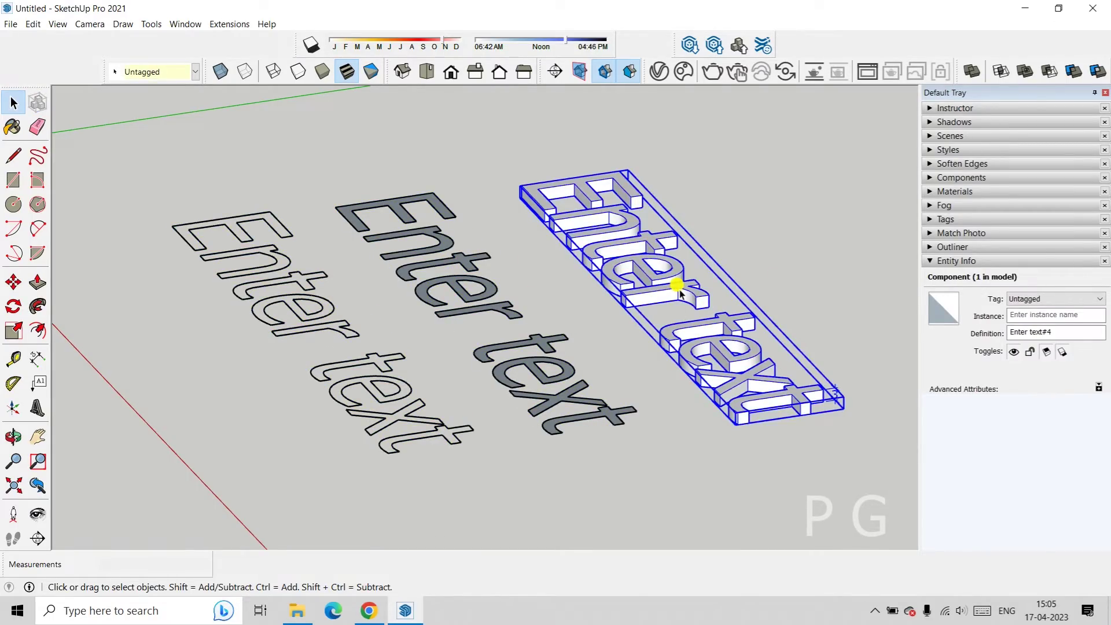
pyautogui.doubleClick(666, 285)
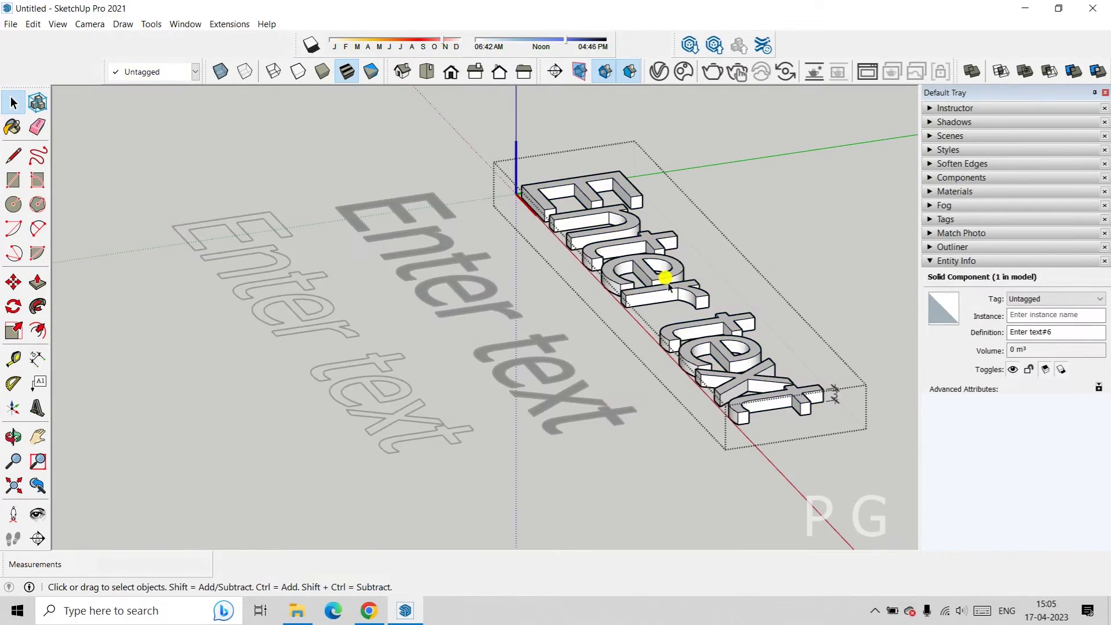
pyautogui.click(810, 232)
# Open the extruded text component for editing, try Push/Pull on the top face of the first t in "text", undo it and close the component.
pyautogui.click(644, 289)
pyautogui.rightClick(645, 289)
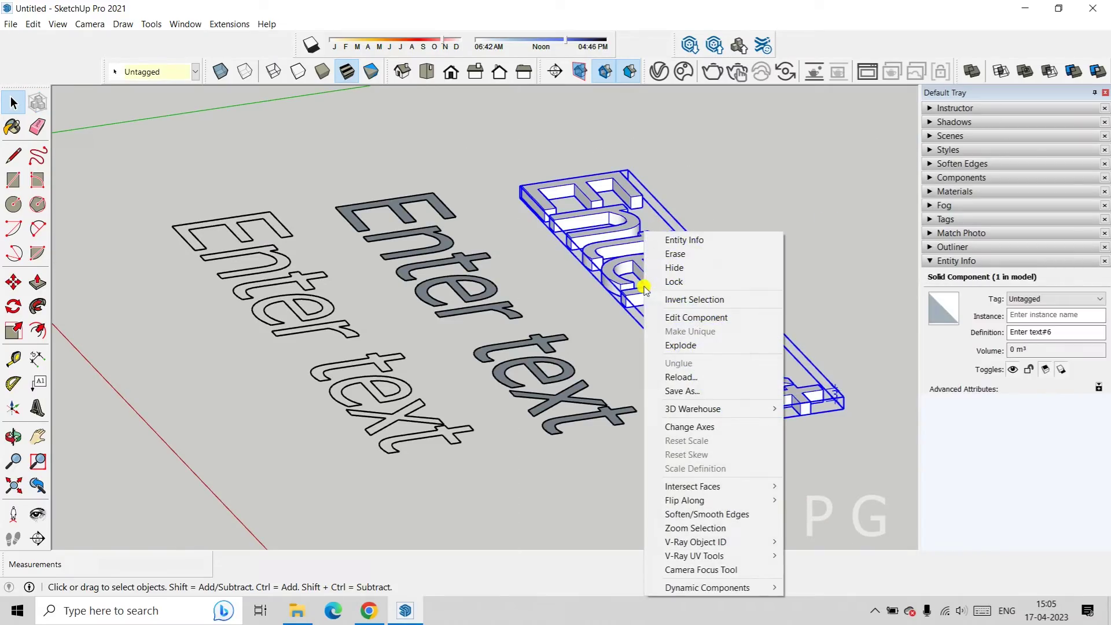
pyautogui.click(704, 322)
pyautogui.scroll(4, 737, 310)
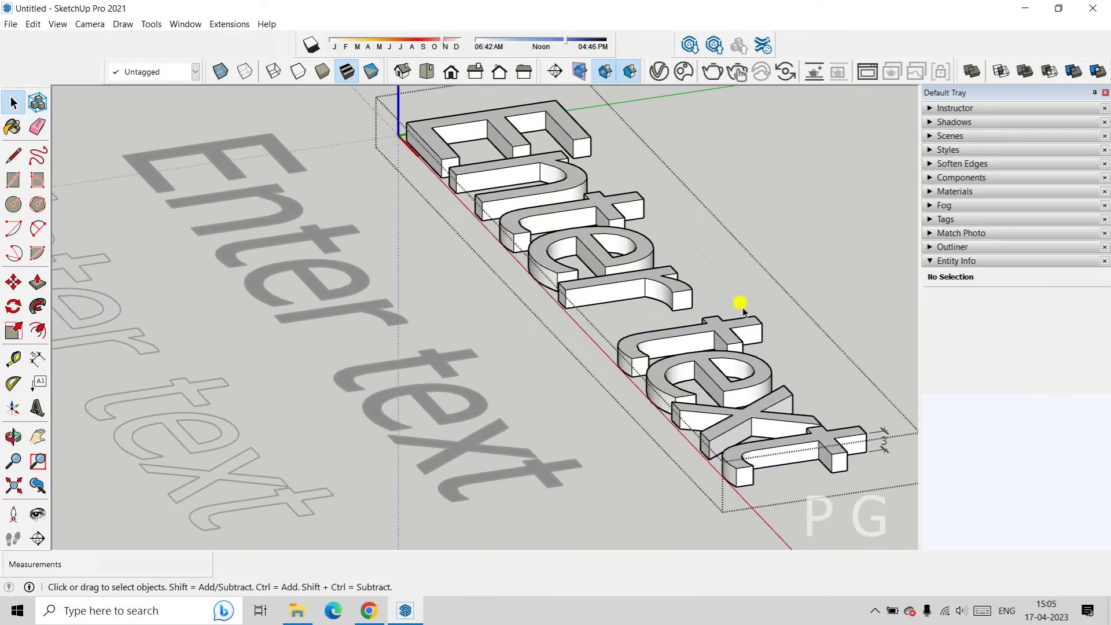
pyautogui.moveTo(702, 310); pyautogui.dragTo(706, 317, button='middle')
pyautogui.press('p')
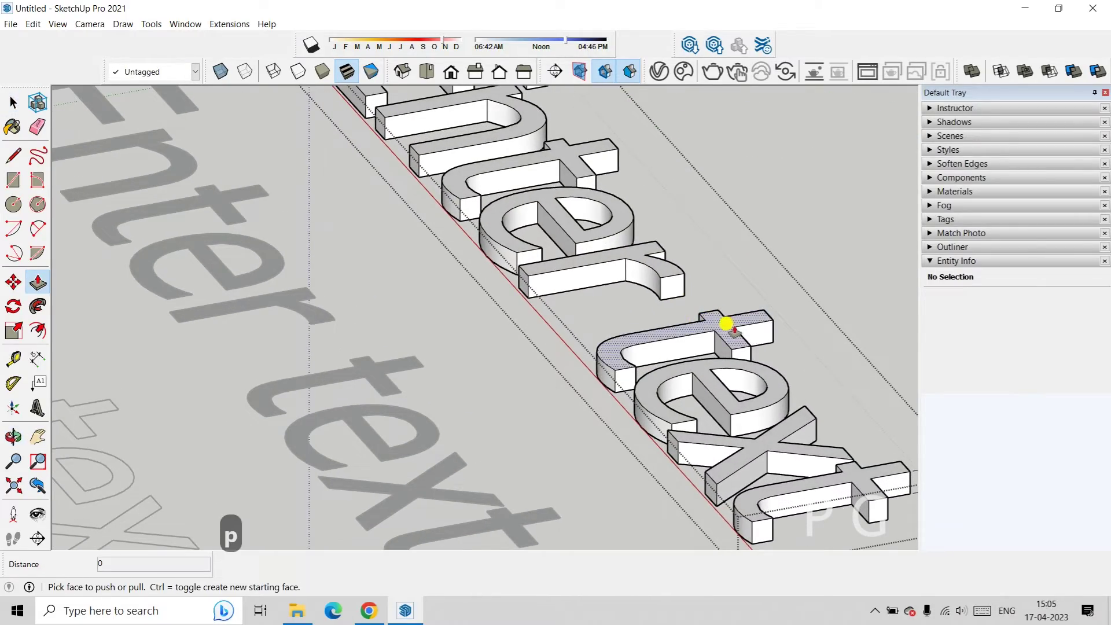
pyautogui.moveTo(724, 322); pyautogui.dragTo(729, 249)
pyautogui.scroll(-2, 729, 249)
pyautogui.hotkey('ctrl', 'z')
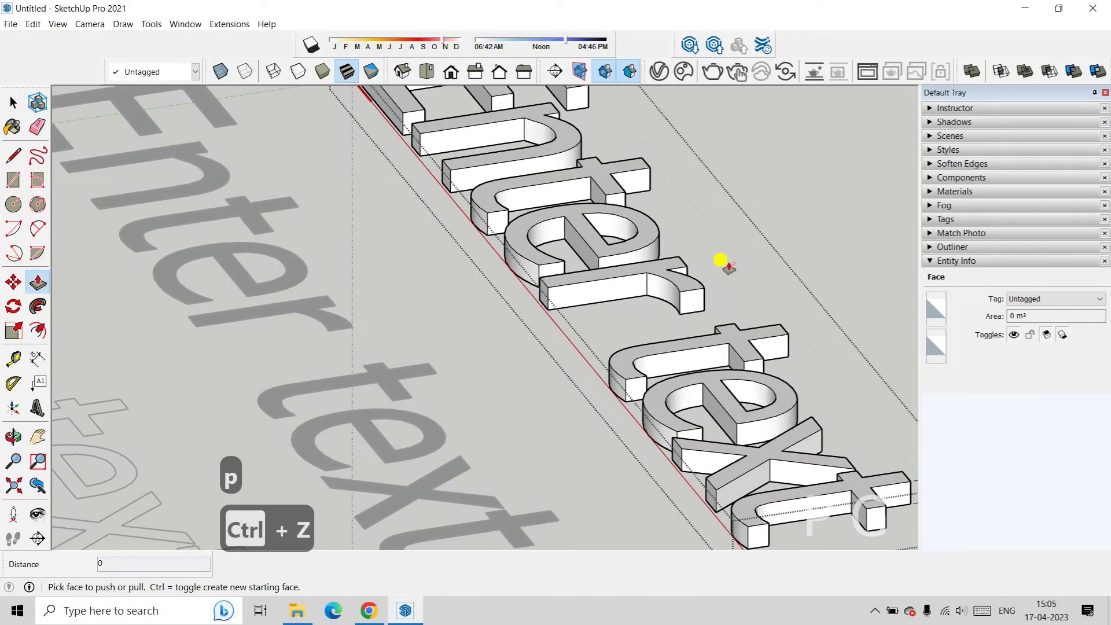
pyautogui.press('space')
pyautogui.press('space')
pyautogui.scroll(-4, 796, 221)
pyautogui.scroll(-3, 790, 225)
pyautogui.moveTo(736, 218); pyautogui.dragTo(602, 248, button='middle')
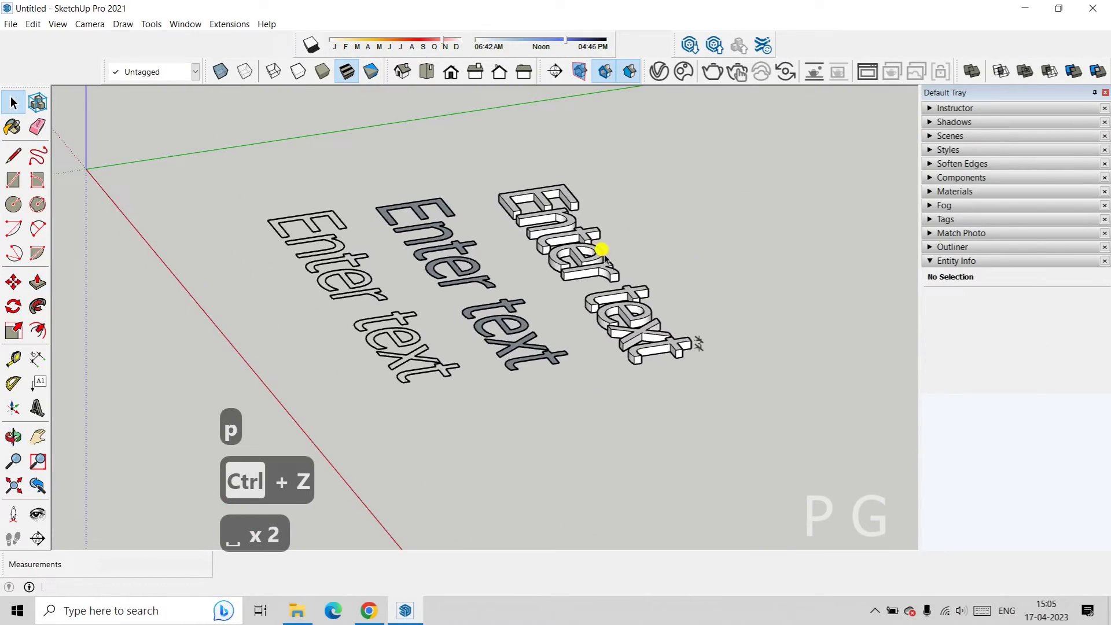
# Rotate the extruded text 90 degrees about its long lower edge so it stands upright on the ground, and clear the selection.
pyautogui.click(603, 248)
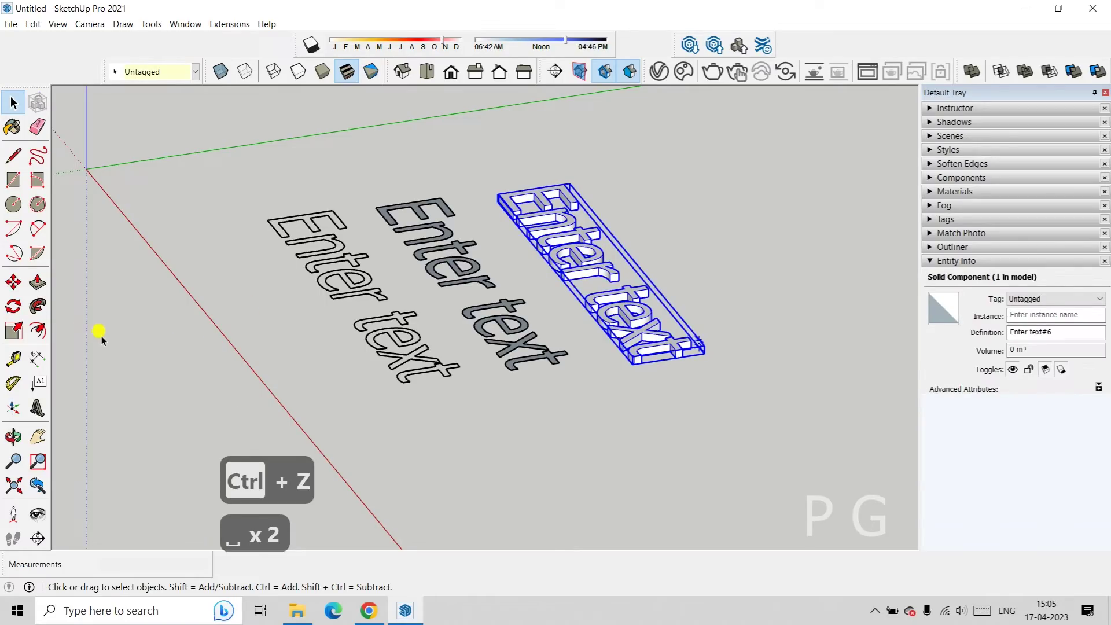
pyautogui.click(14, 305)
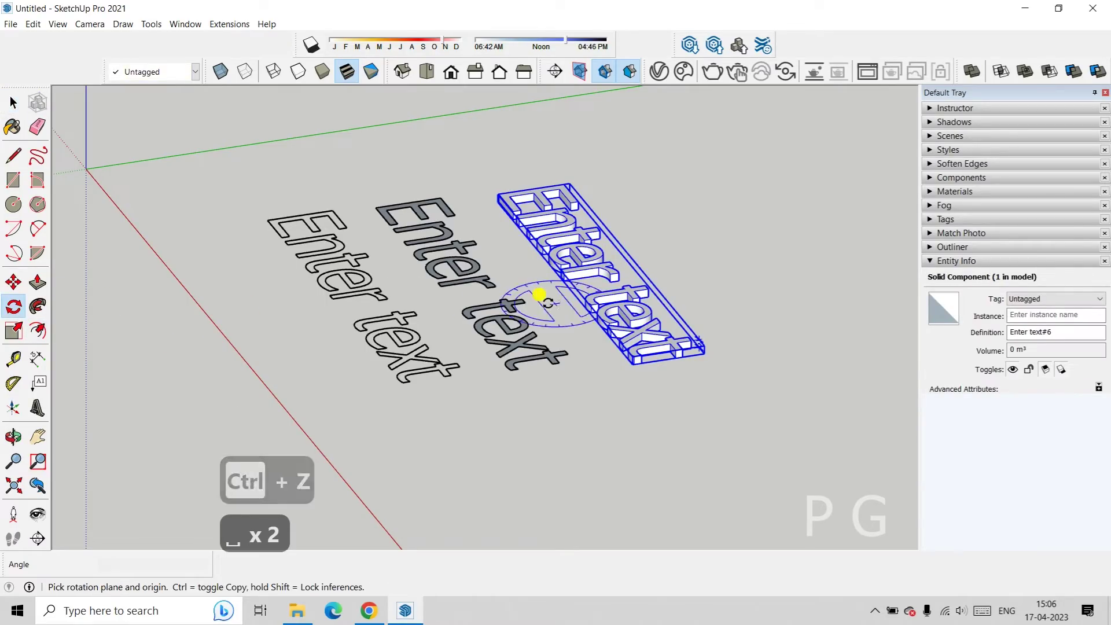
pyautogui.click(622, 355)
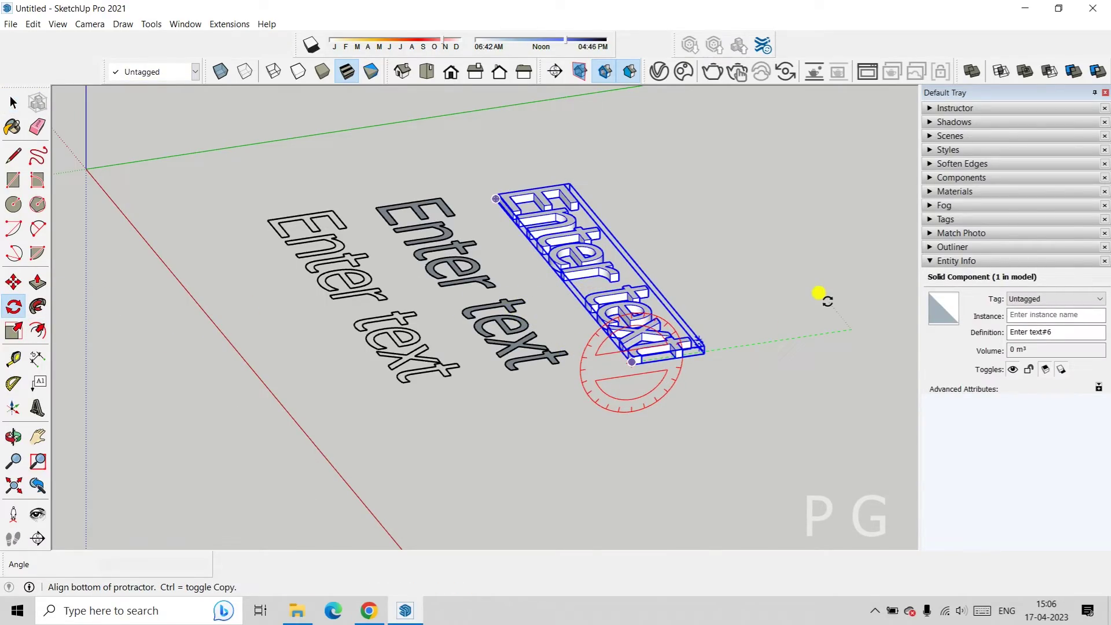
pyautogui.click(847, 317)
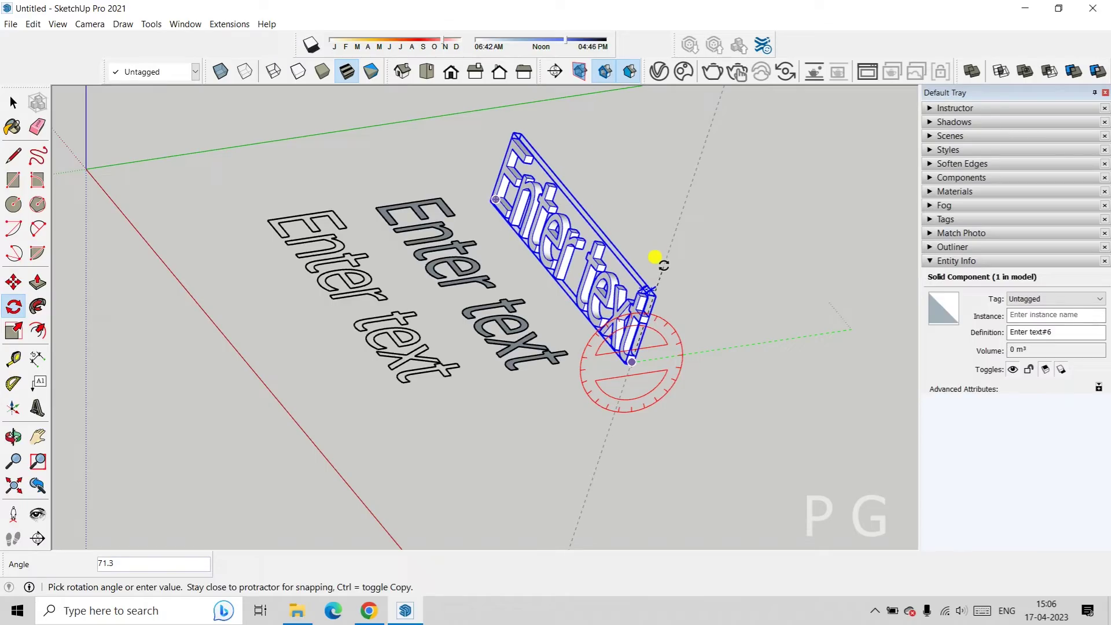
pyautogui.write('90')
pyautogui.press('Return')
pyautogui.press('space')
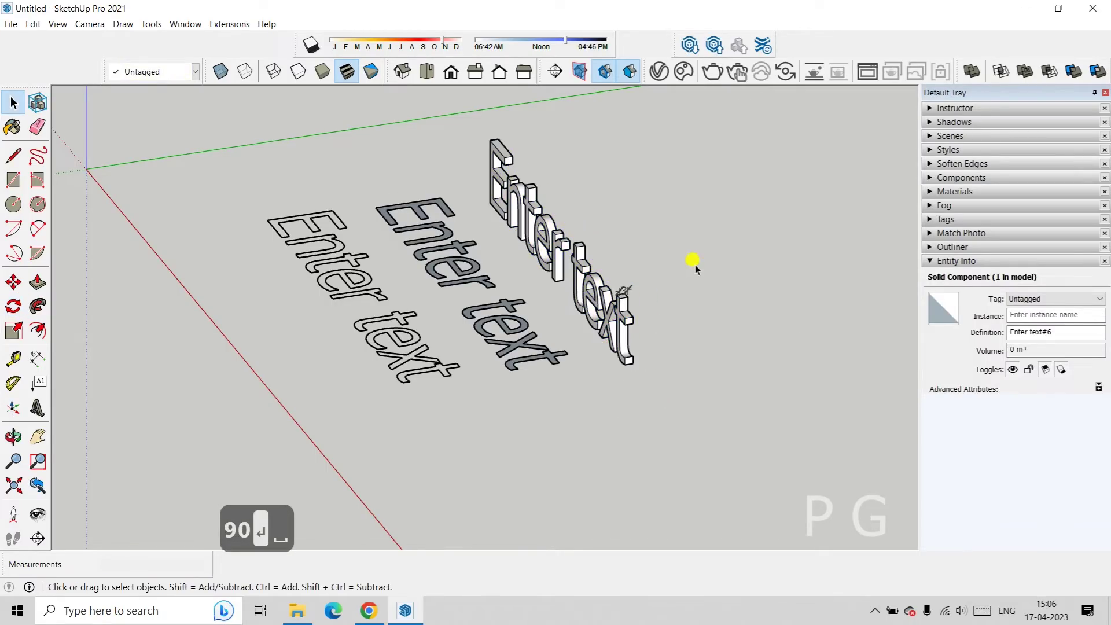
pyautogui.click(696, 269)
pyautogui.moveTo(696, 269); pyautogui.dragTo(671, 235, button='middle')
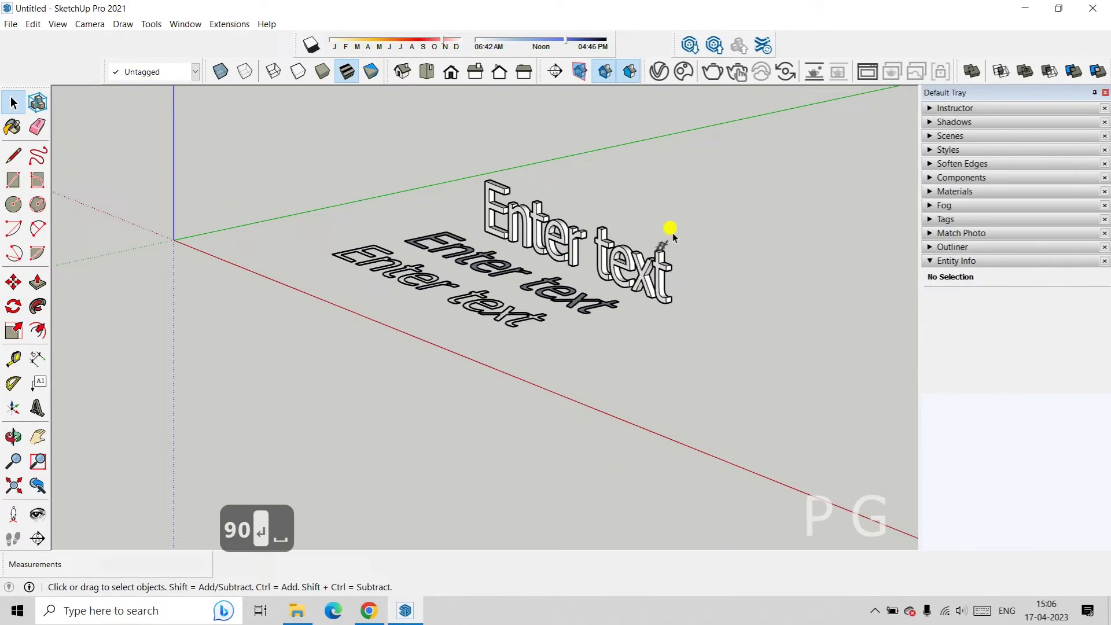
pyautogui.keyDown('shift'); pyautogui.moveTo(673, 234); pyautogui.dragTo(643, 287, button='middle'); pyautogui.keyUp('shift')
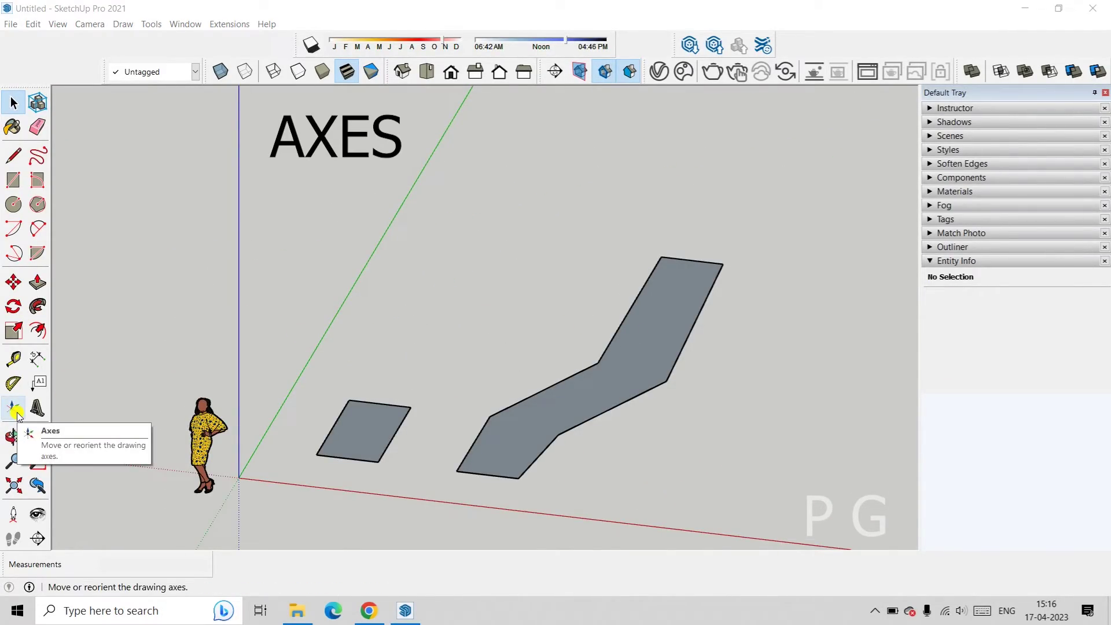
# Draw a rectangle of about 121 by 237 on the ground behind the small rectangle, beside the green axis.
pyautogui.moveTo(218, 251); pyautogui.dragTo(241, 251, button='middle')
pyautogui.moveTo(249, 350); pyautogui.dragTo(223, 335, button='middle')
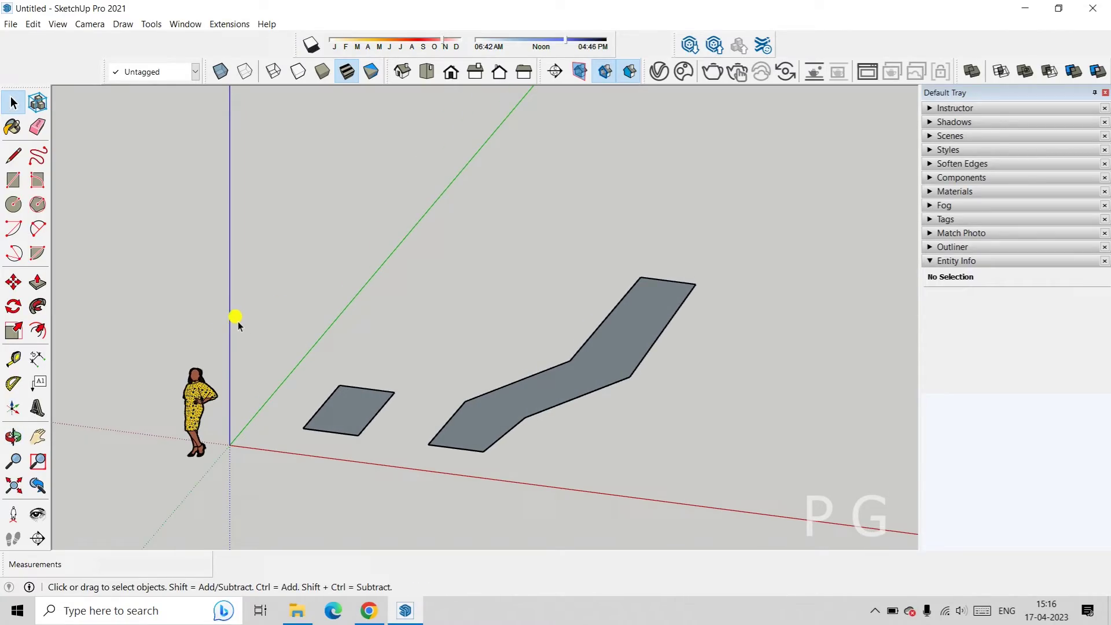
pyautogui.moveTo(323, 404); pyautogui.dragTo(350, 412, button='middle')
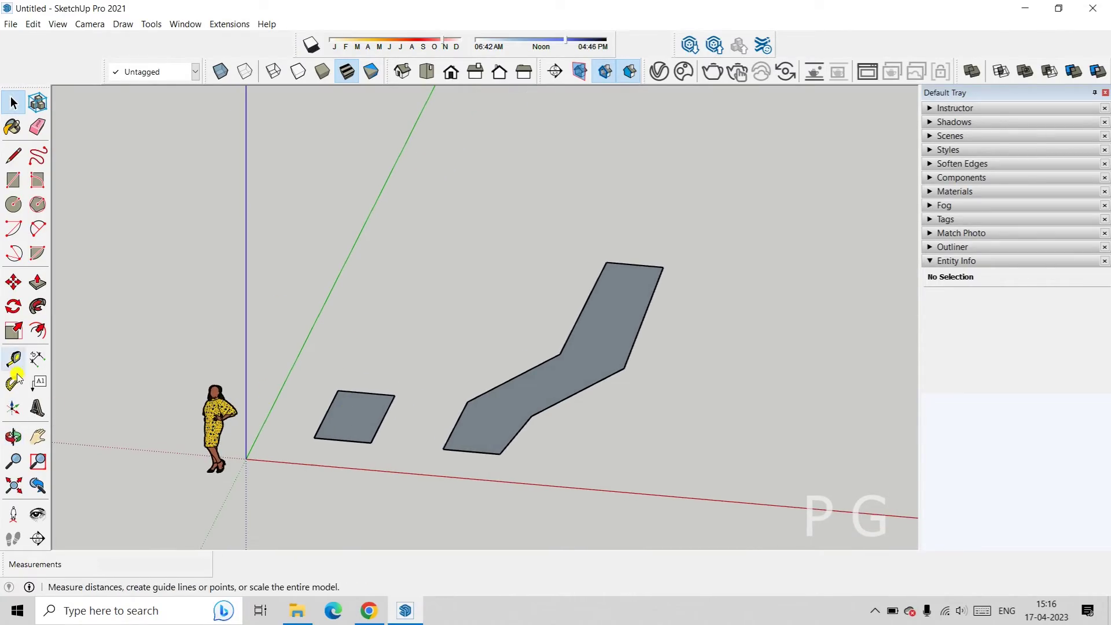
pyautogui.click(13, 180)
pyautogui.moveTo(411, 445); pyautogui.dragTo(382, 370, button='middle')
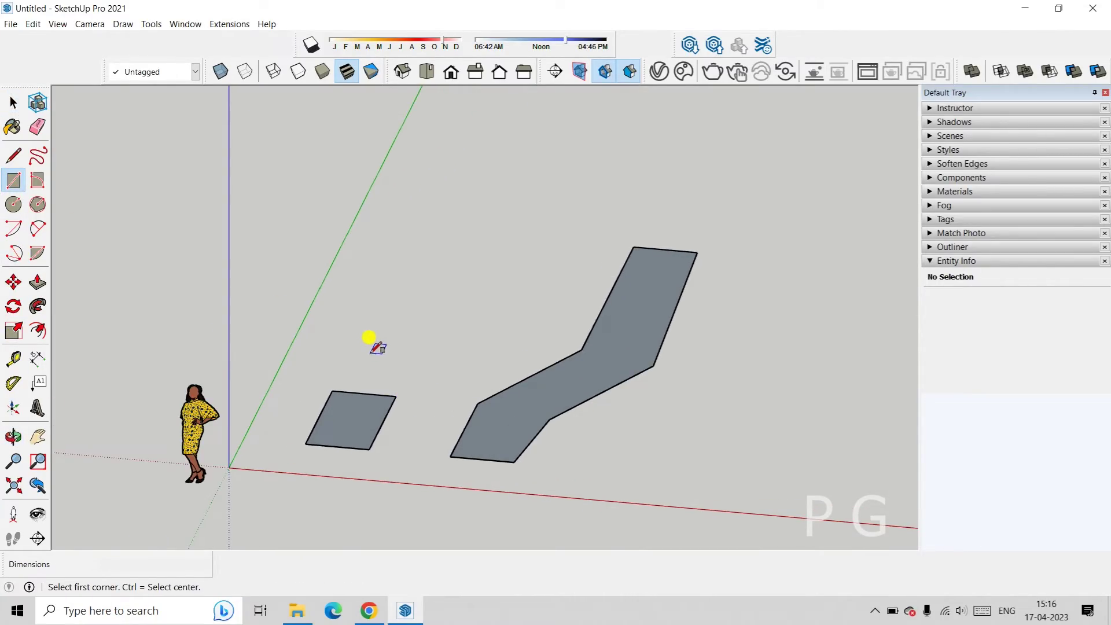
pyautogui.moveTo(352, 317); pyautogui.dragTo(341, 289, button='middle')
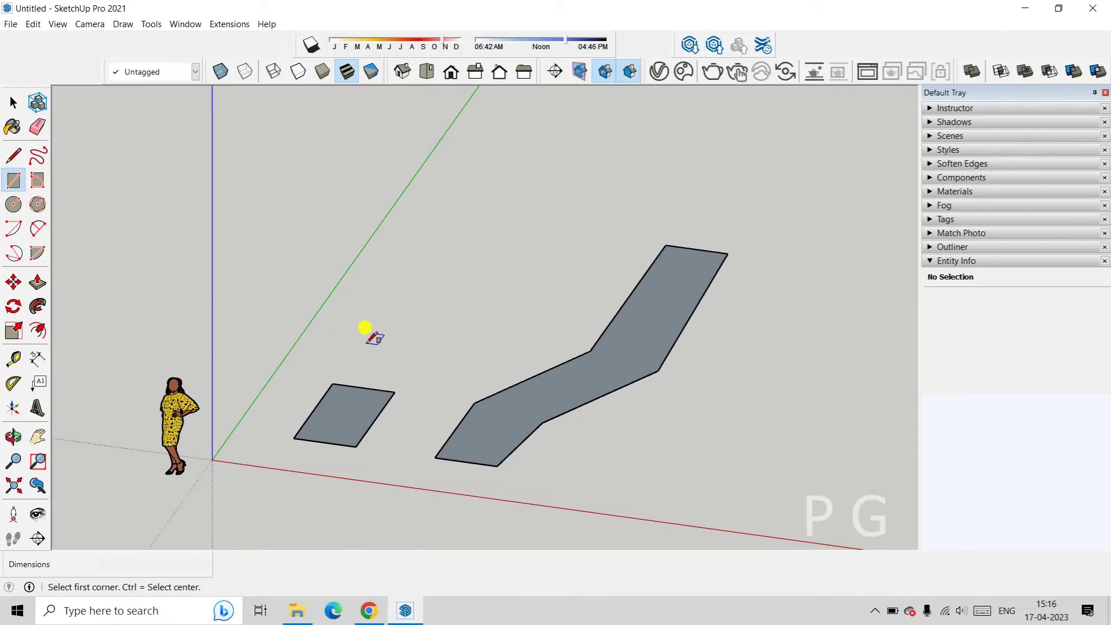
pyautogui.click(357, 318)
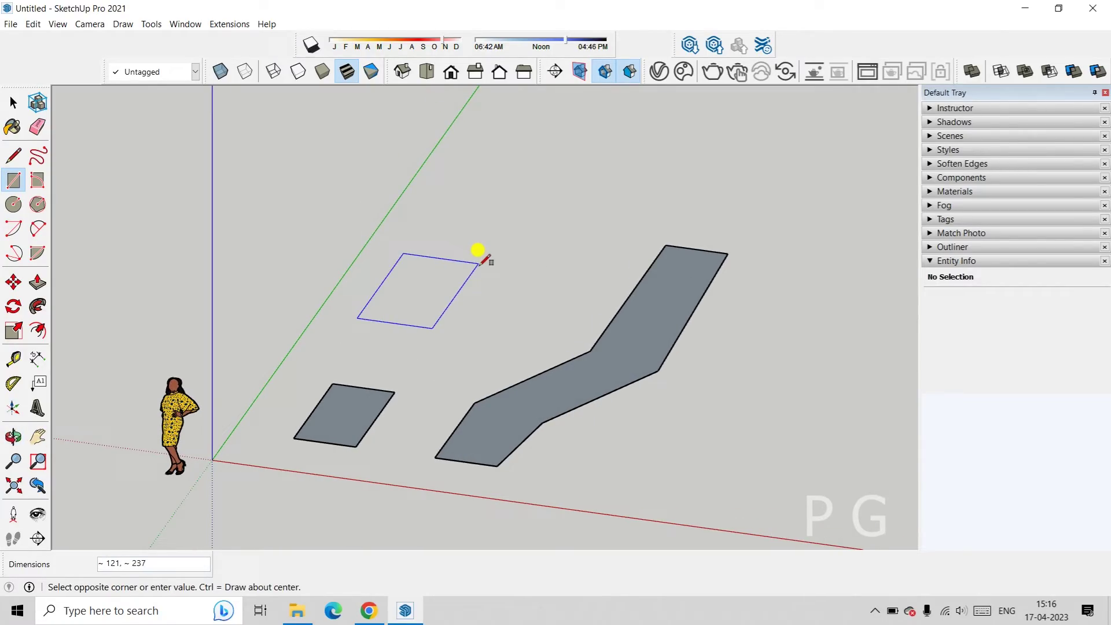
pyautogui.click(479, 263)
pyautogui.scroll(1, 404, 279)
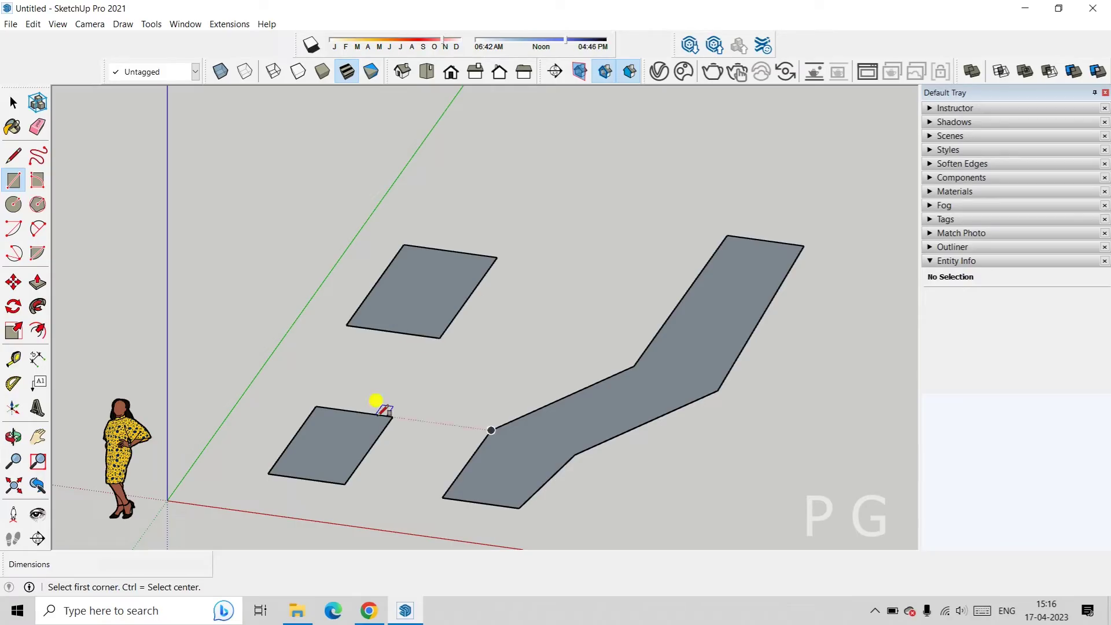
# Draw a rectangle of about 215 by 177 on the ground beyond the bent shape, near the red axis.
pyautogui.scroll(-2, 406, 407)
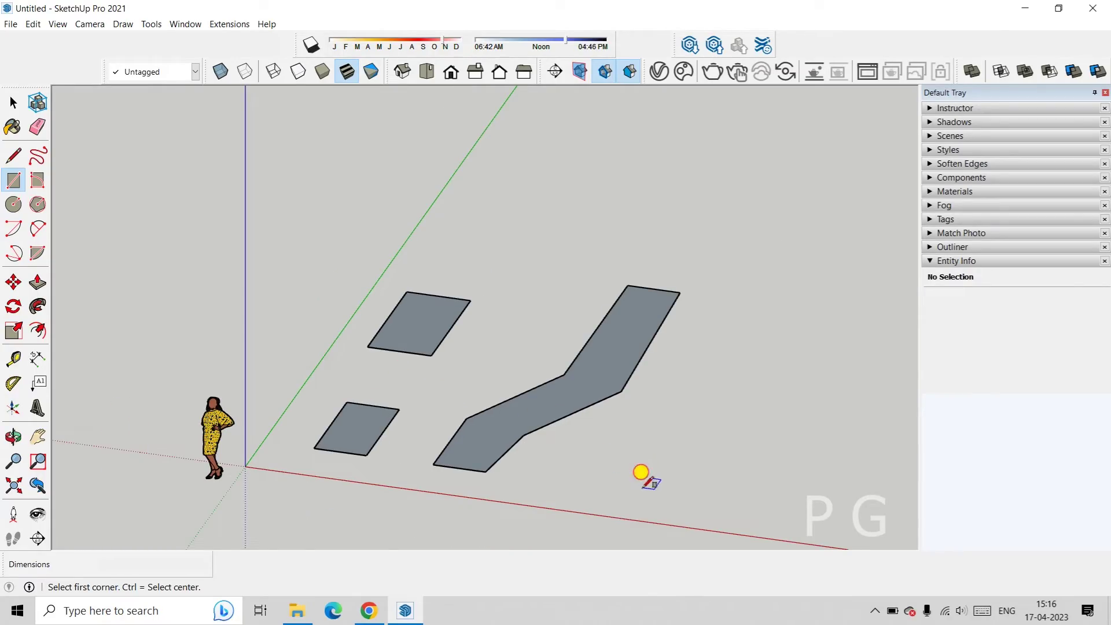
pyautogui.click(643, 487)
pyautogui.click(784, 463)
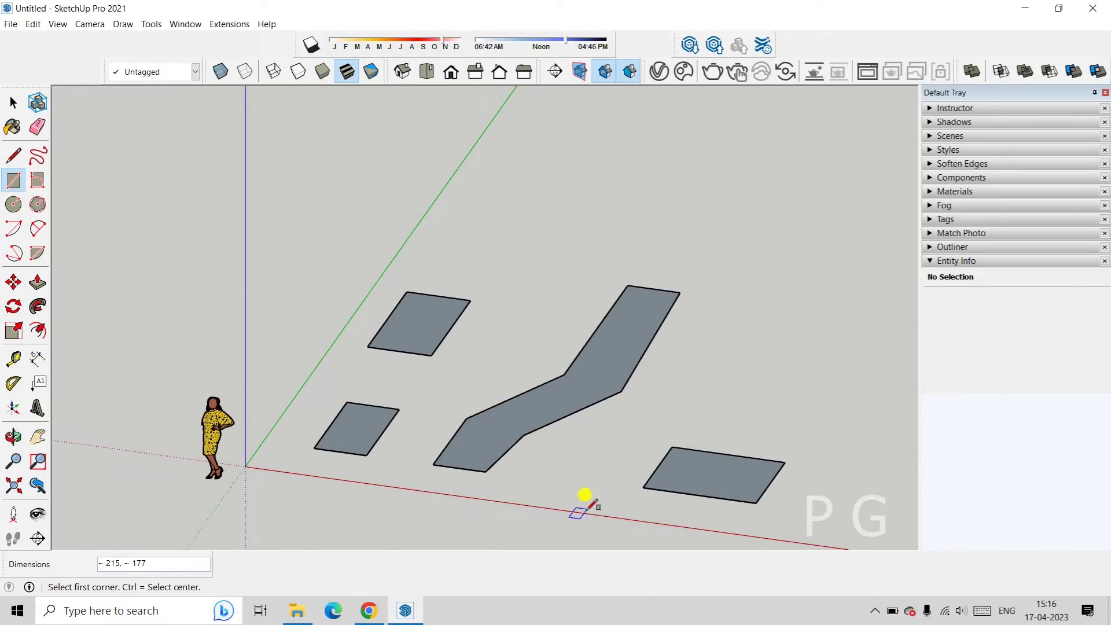
pyautogui.press('space')
# Try drawing a 63 by 43 rectangle inside the slanted middle section of the bent shape, and undo it.
pyautogui.scroll(4, 541, 441)
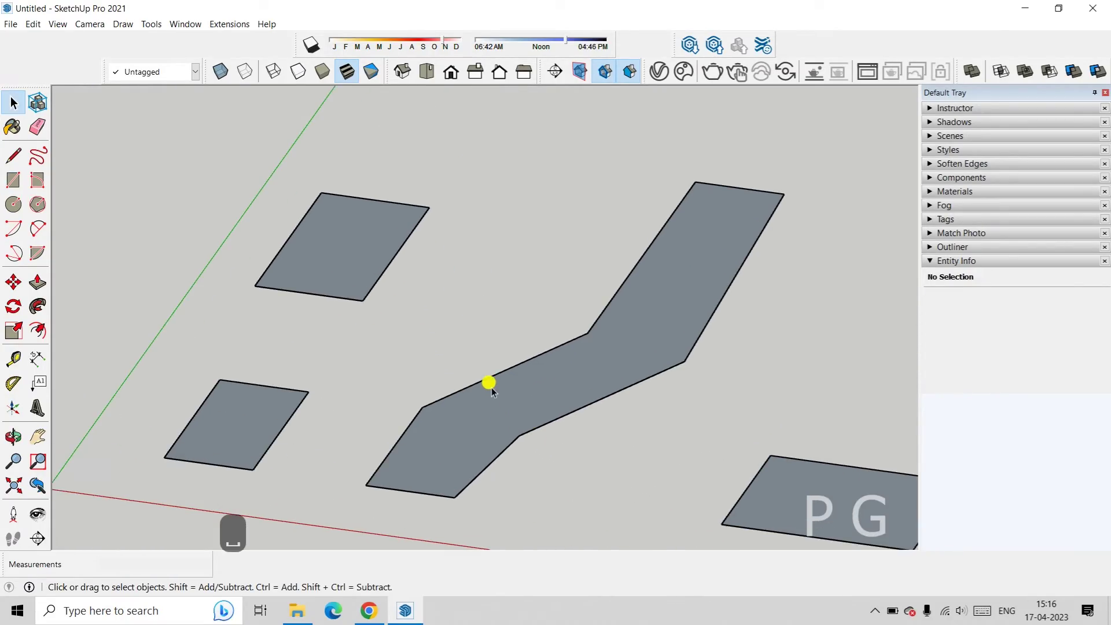
pyautogui.moveTo(488, 382); pyautogui.dragTo(545, 377, button='middle')
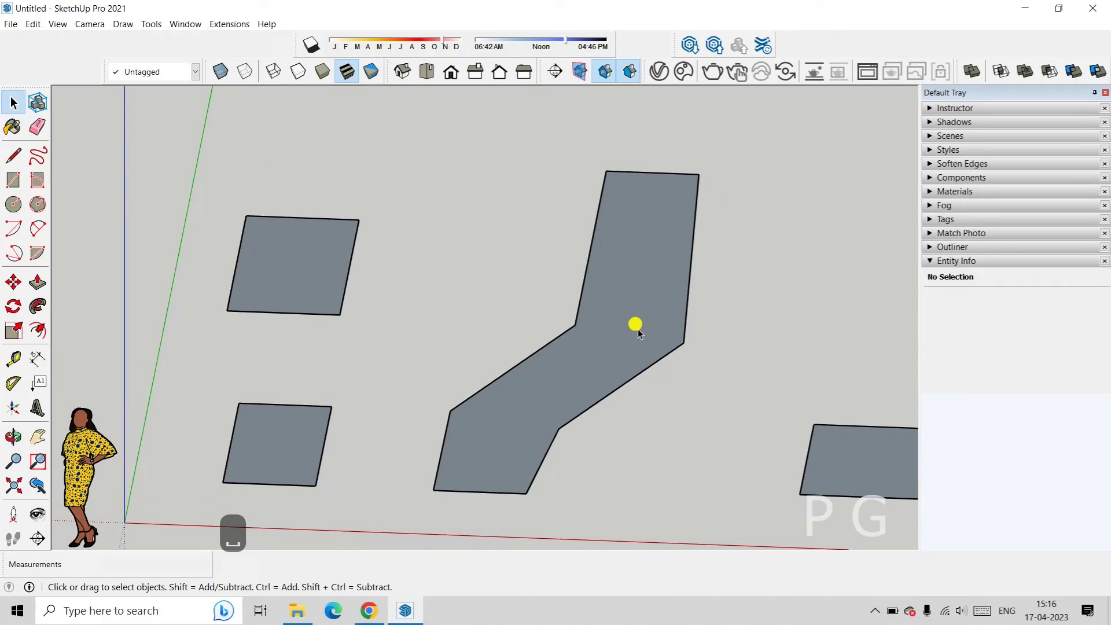
pyautogui.moveTo(597, 379); pyautogui.dragTo(579, 382, button='middle')
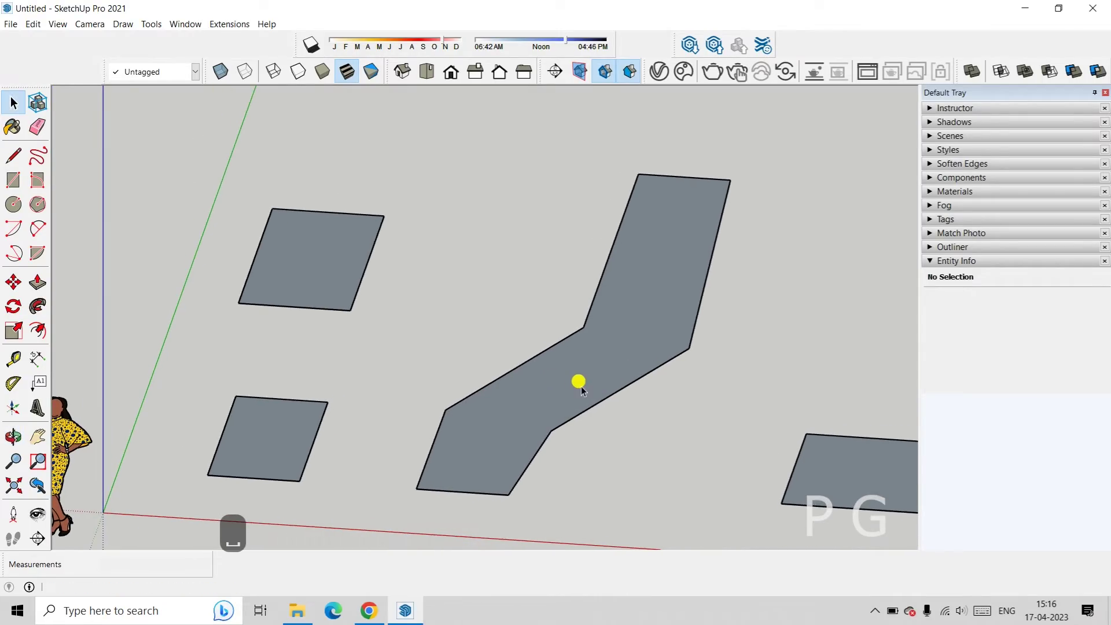
pyautogui.press('r')
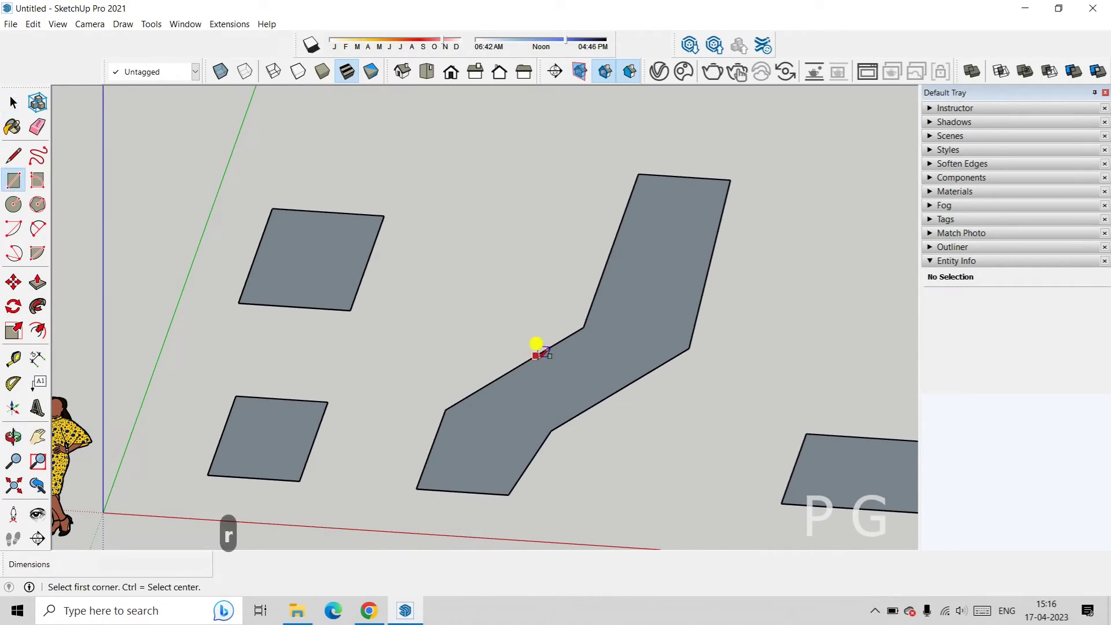
pyautogui.click(525, 379)
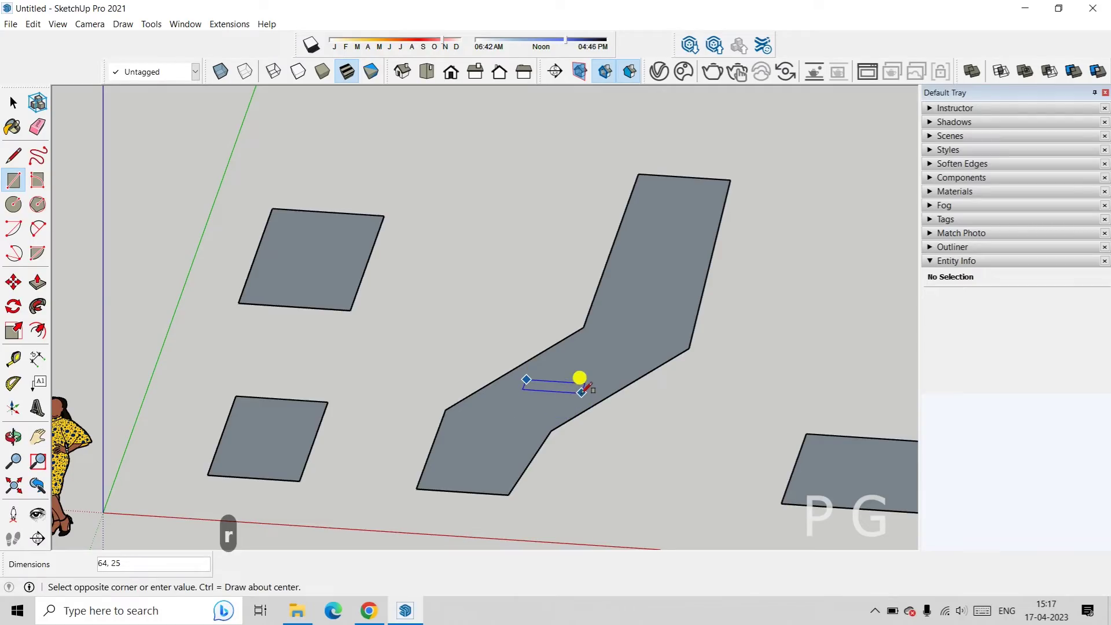
pyautogui.click(581, 399)
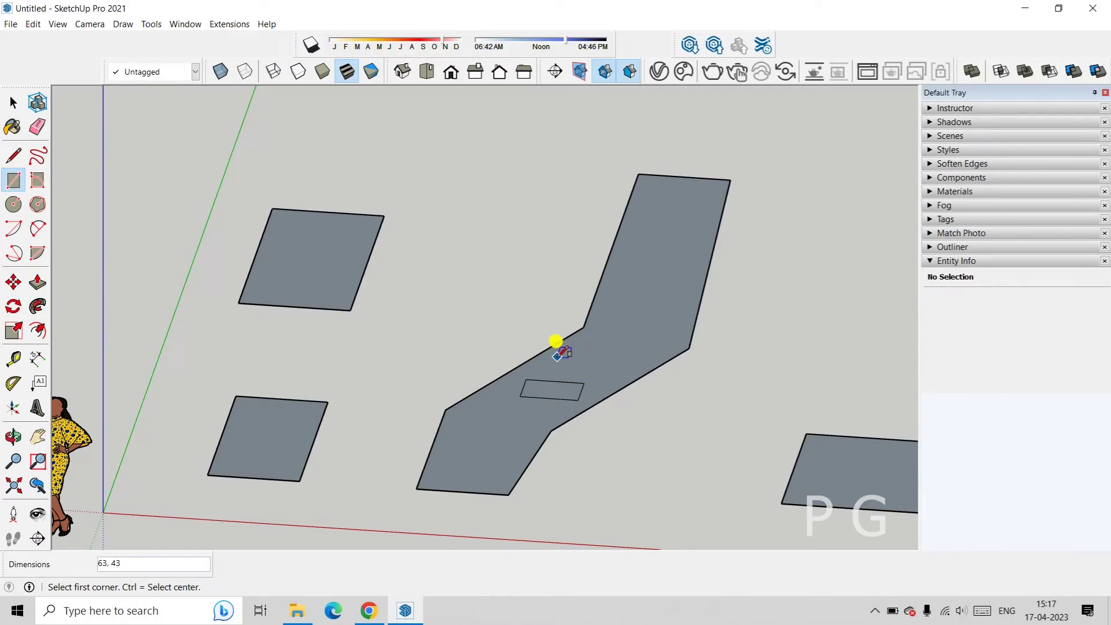
pyautogui.hotkey('ctrl', 'z')
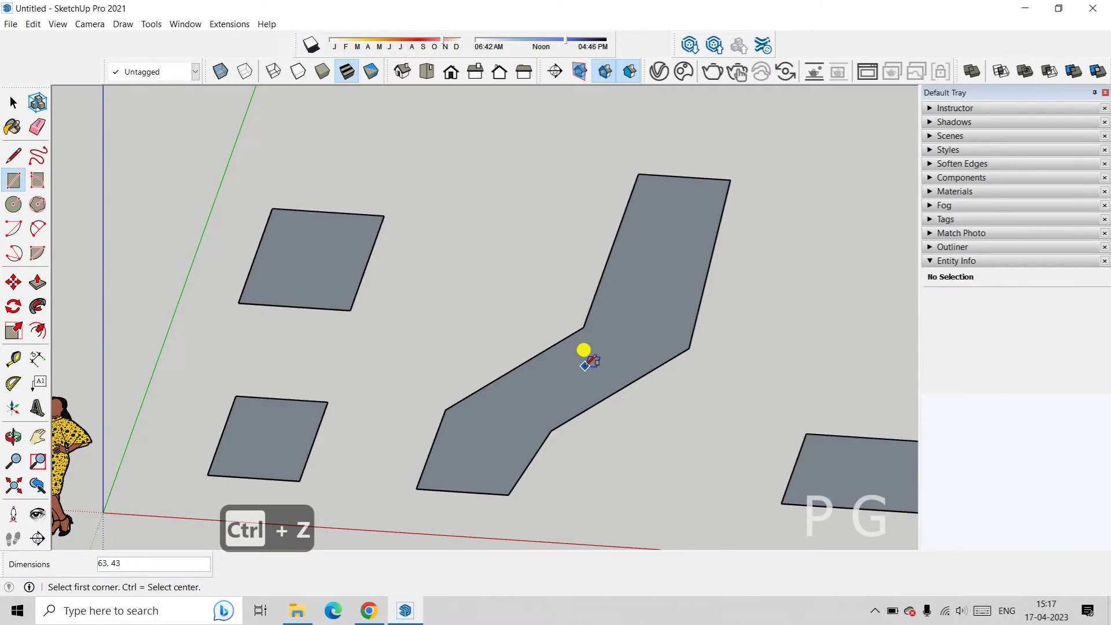
pyautogui.press('space')
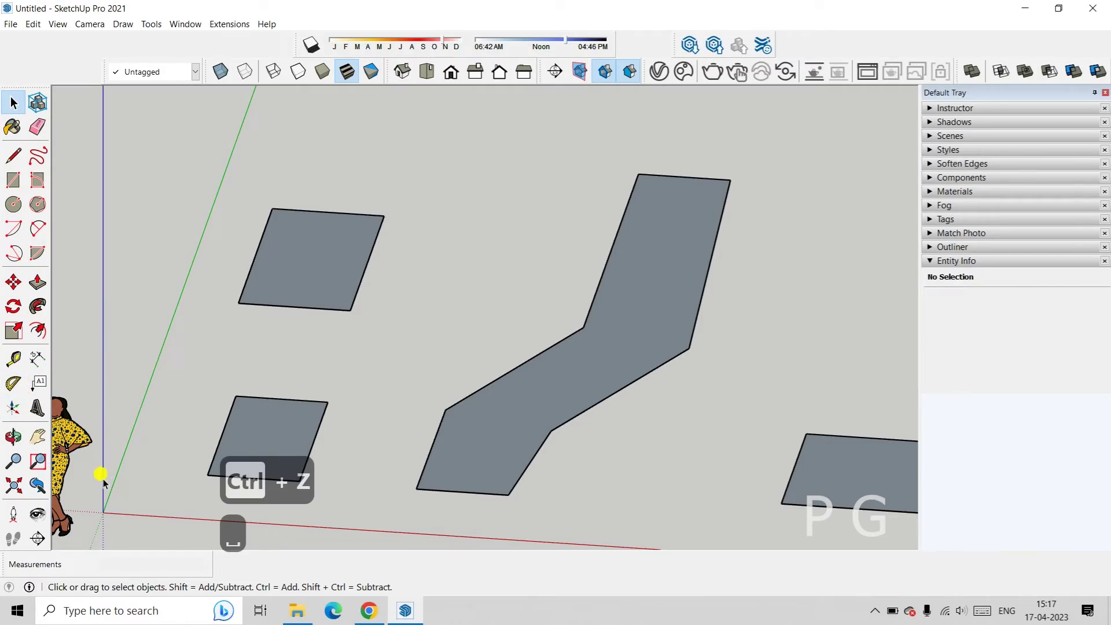
# Realign the drawing axes with the origin at the bent shape's lower slanted-edge corner, blue along that edge and red across the shape.
pyautogui.click(13, 408)
pyautogui.scroll(3, 575, 453)
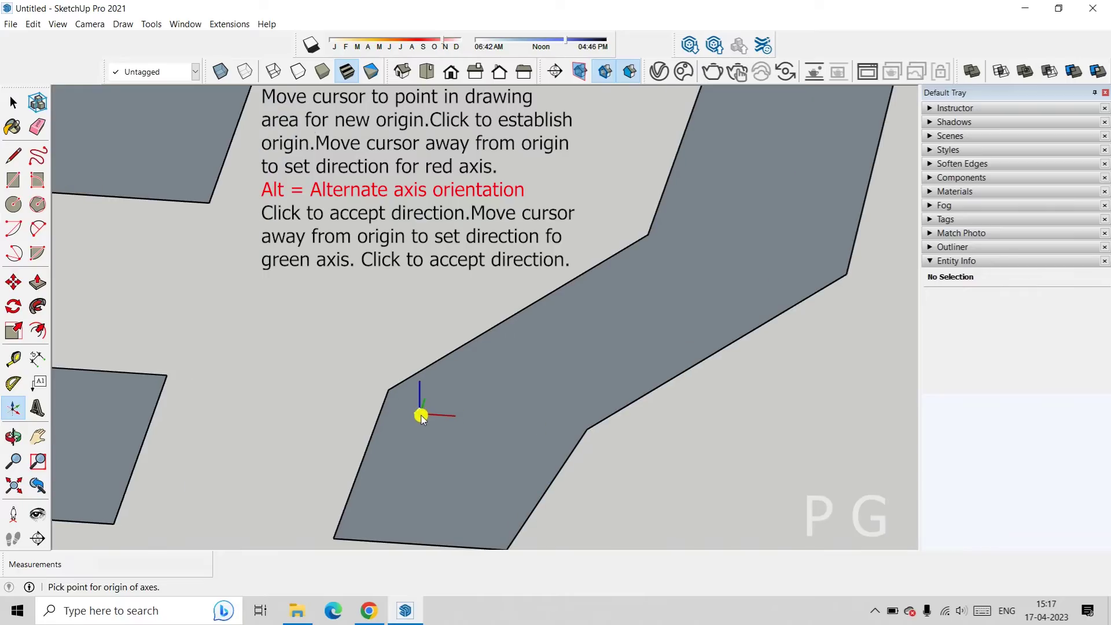
pyautogui.click(388, 390)
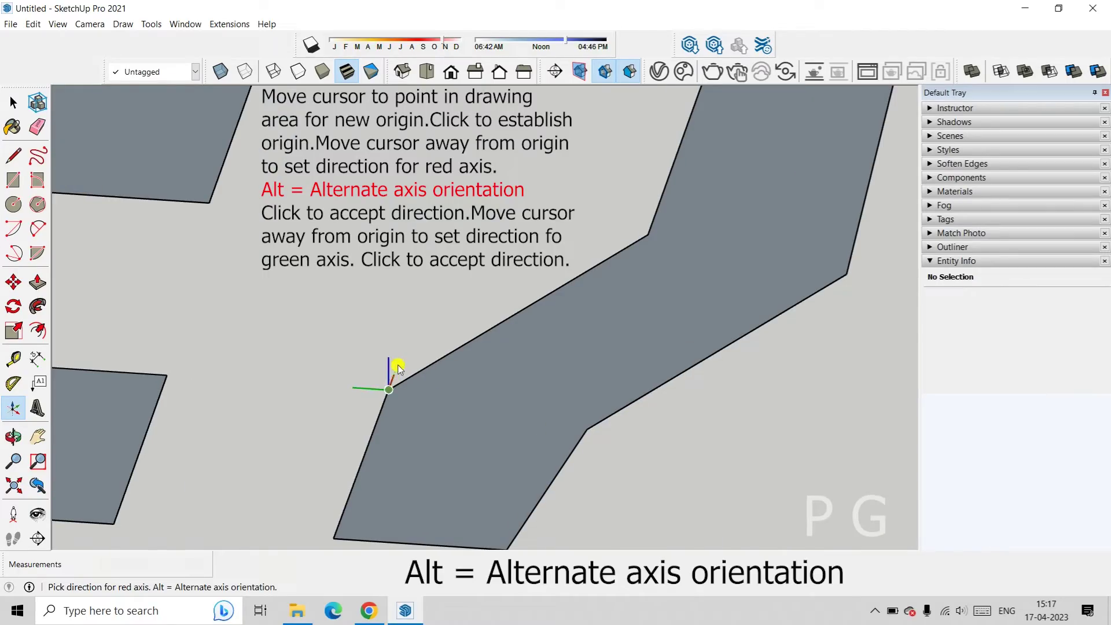
pyautogui.click(510, 328)
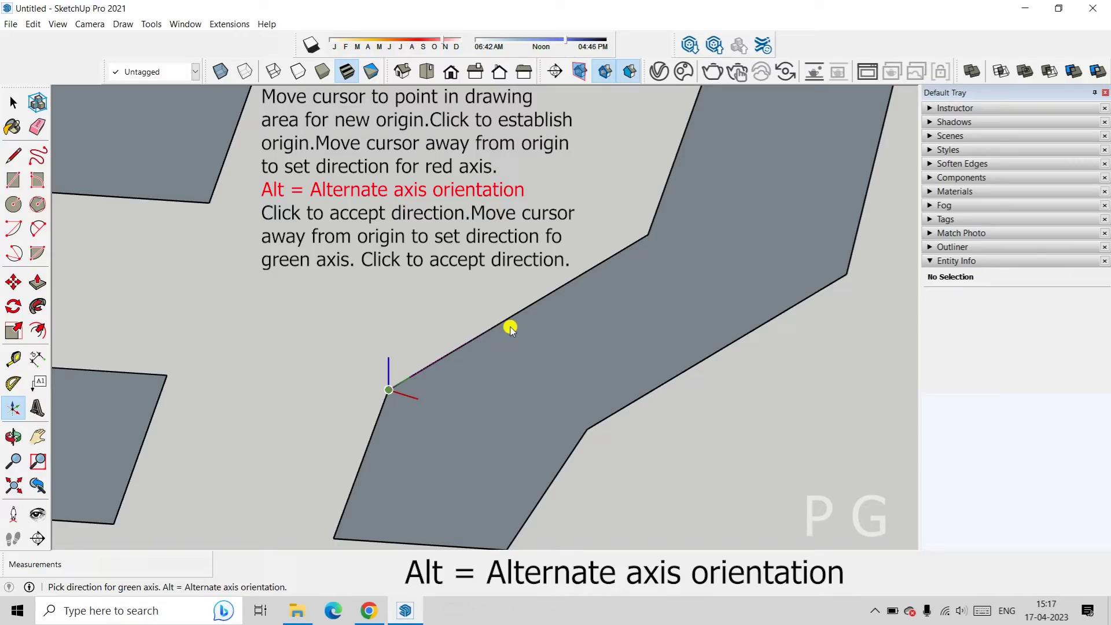
pyautogui.press('alt')
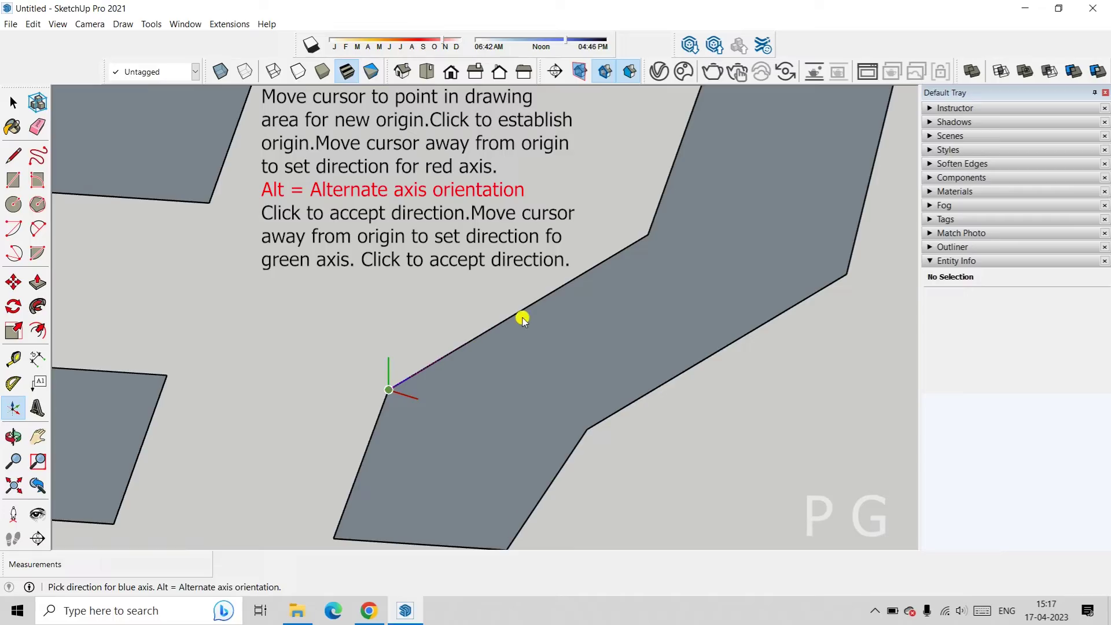
pyautogui.click(526, 307)
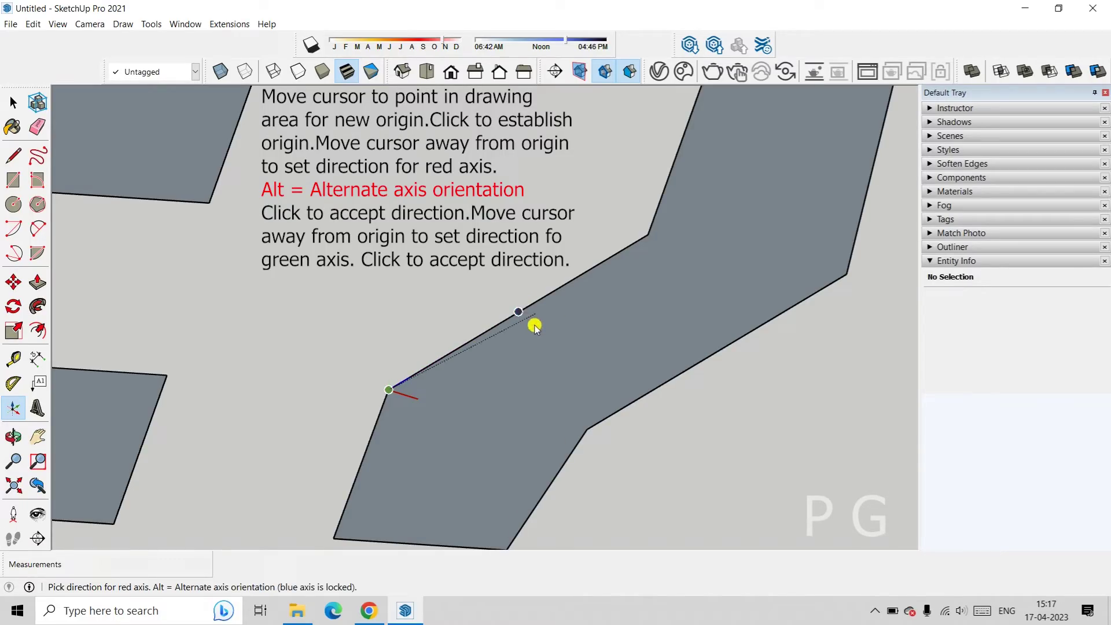
pyautogui.click(520, 438)
pyautogui.scroll(2, 362, 380)
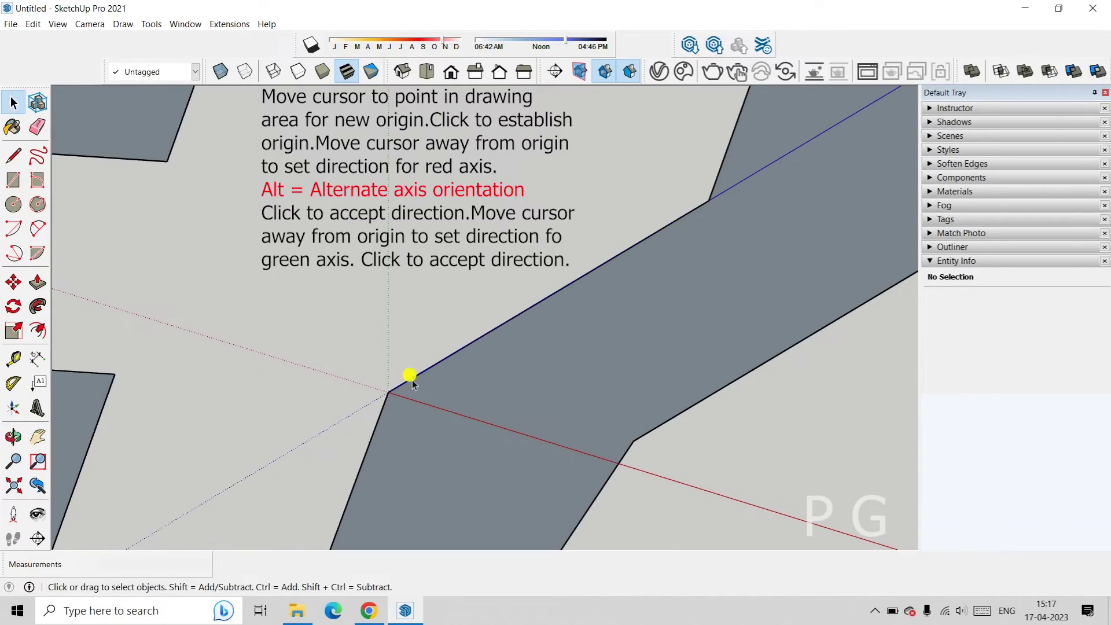
# Draw a narrow rectangle inside the bent shape's slanted middle section, aligned with the realigned axes.
pyautogui.scroll(-3, 461, 380)
pyautogui.press('r')
pyautogui.click(475, 376)
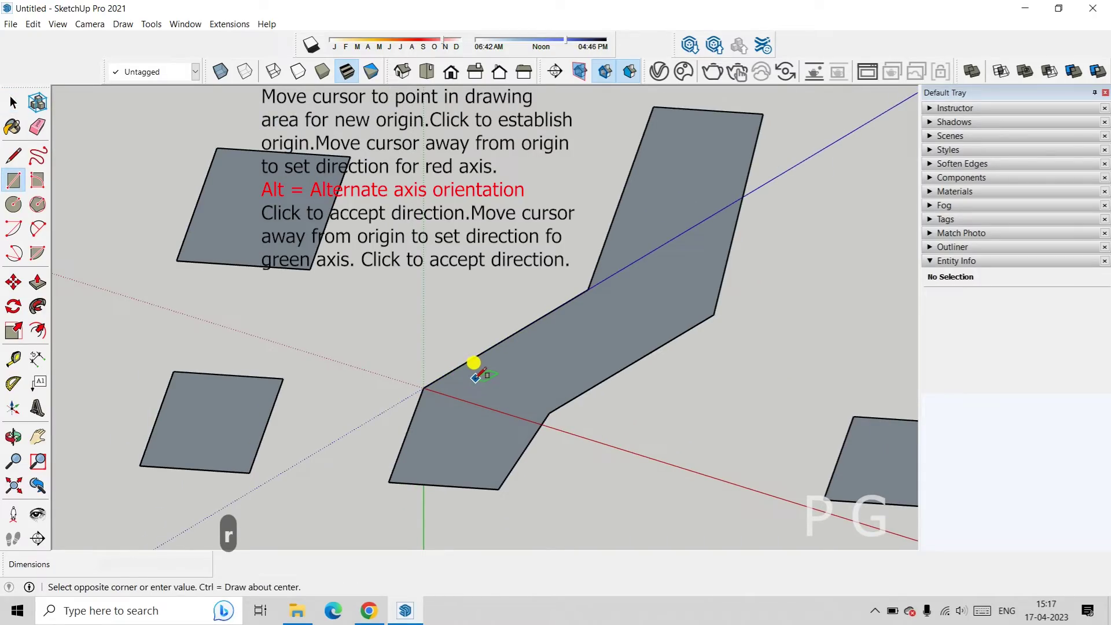
pyautogui.click(606, 328)
pyautogui.press('space')
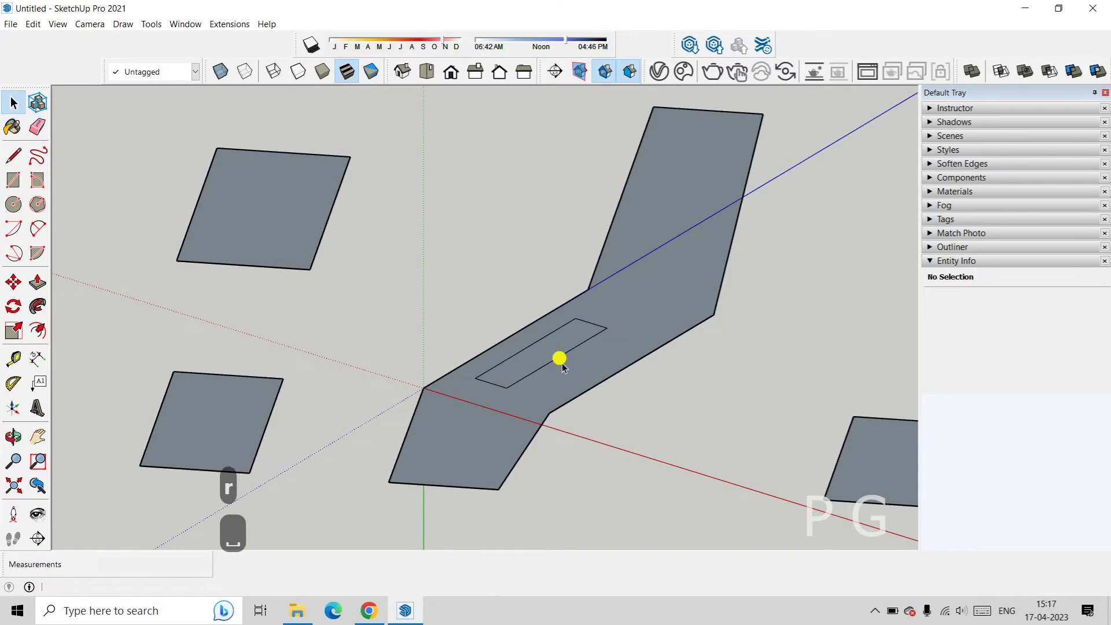
# Reset the drawing axes to their default origin and direction.
pyautogui.scroll(1, 519, 359)
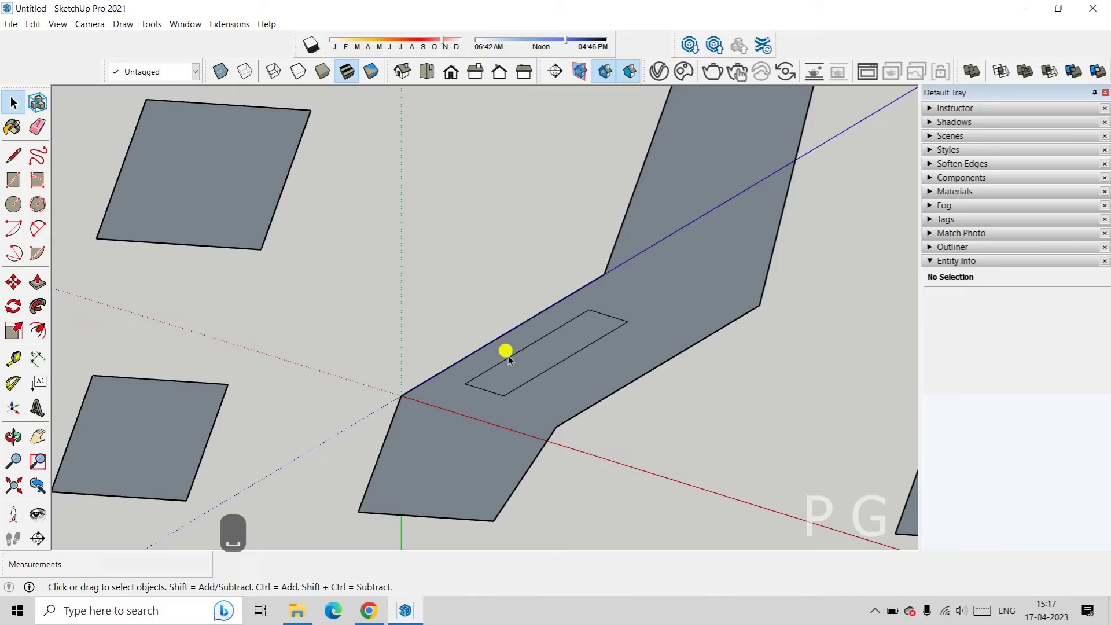
pyautogui.rightClick(404, 360)
pyautogui.click(437, 395)
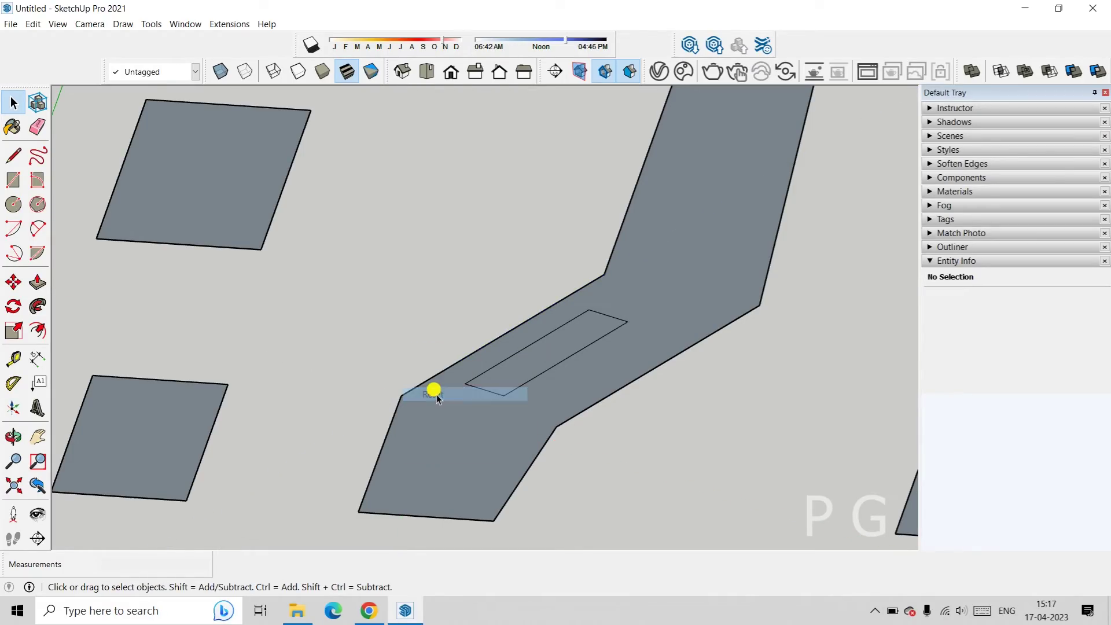
pyautogui.scroll(-6, 376, 364)
pyautogui.moveTo(182, 443); pyautogui.dragTo(446, 343, button='middle')
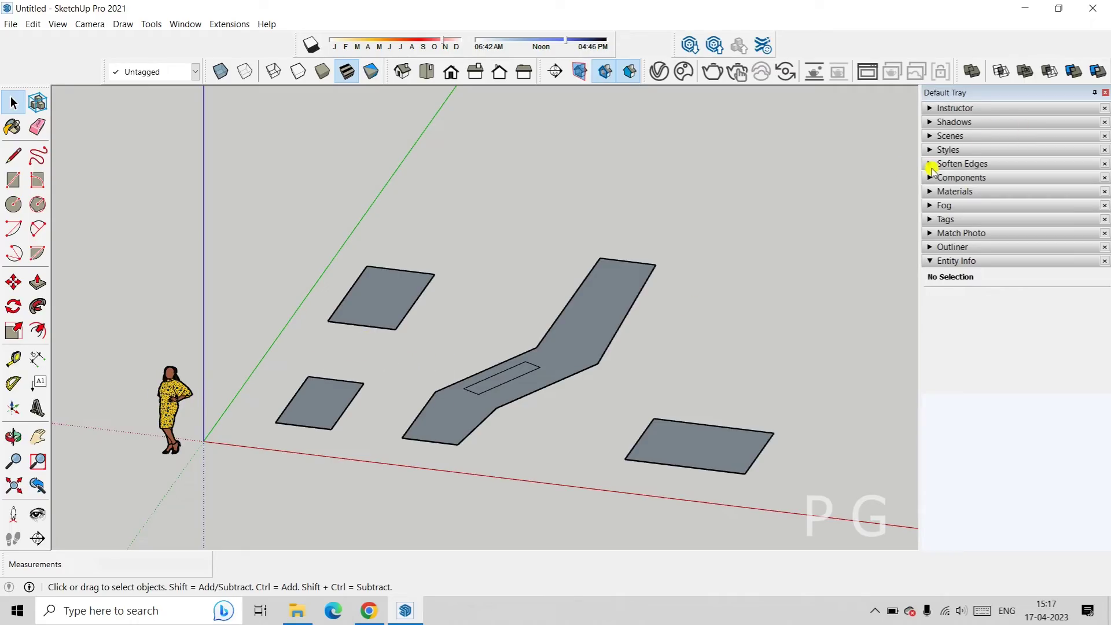
# Add a scene that stores the current view with the default axes.
pyautogui.click(58, 25)
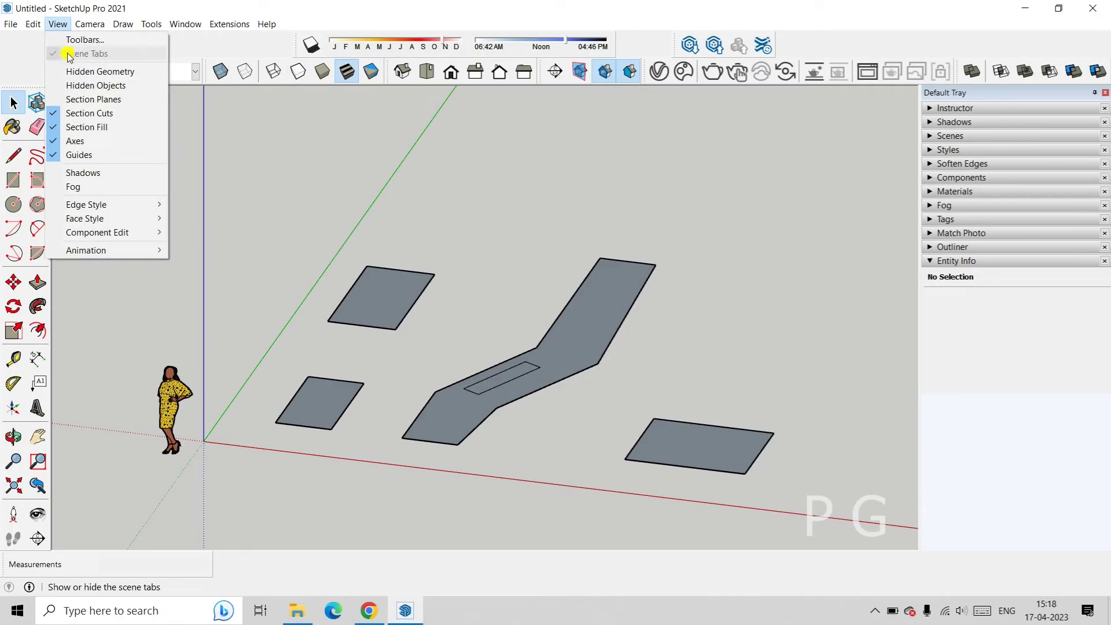
pyautogui.moveTo(107, 252)
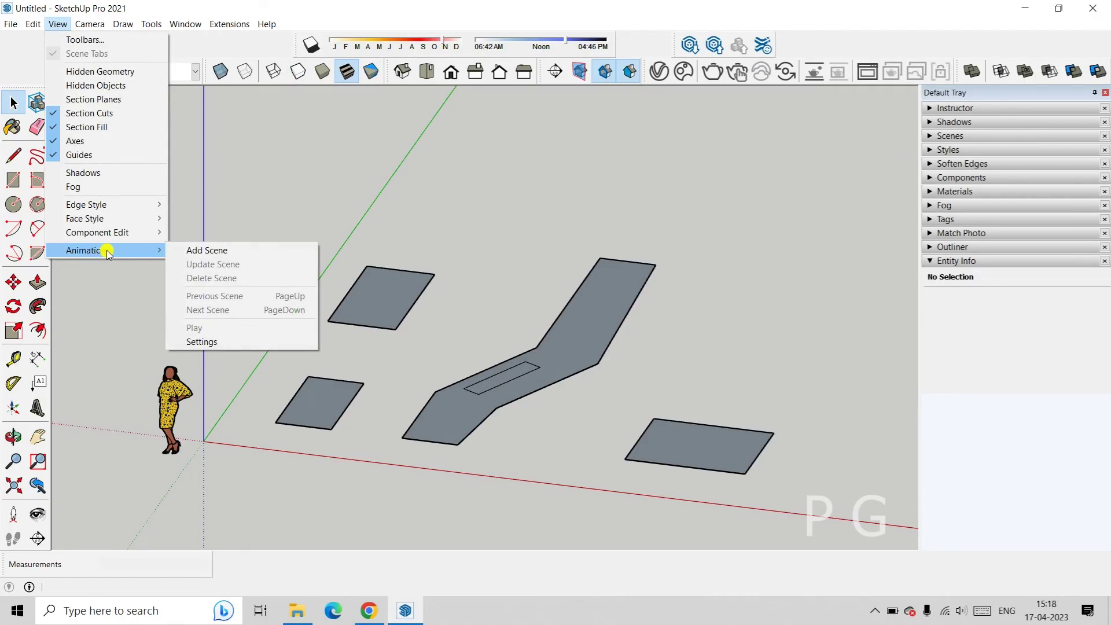
pyautogui.click(218, 251)
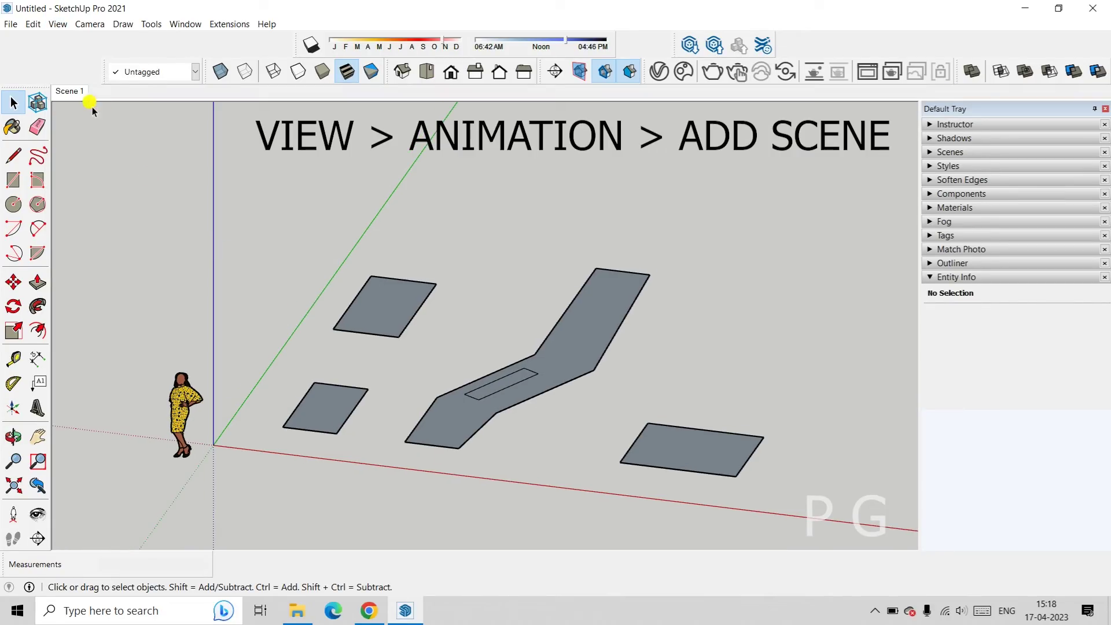
# Undo the axes reset and delete Scene 1.
pyautogui.hotkey('ctrl', 'z')
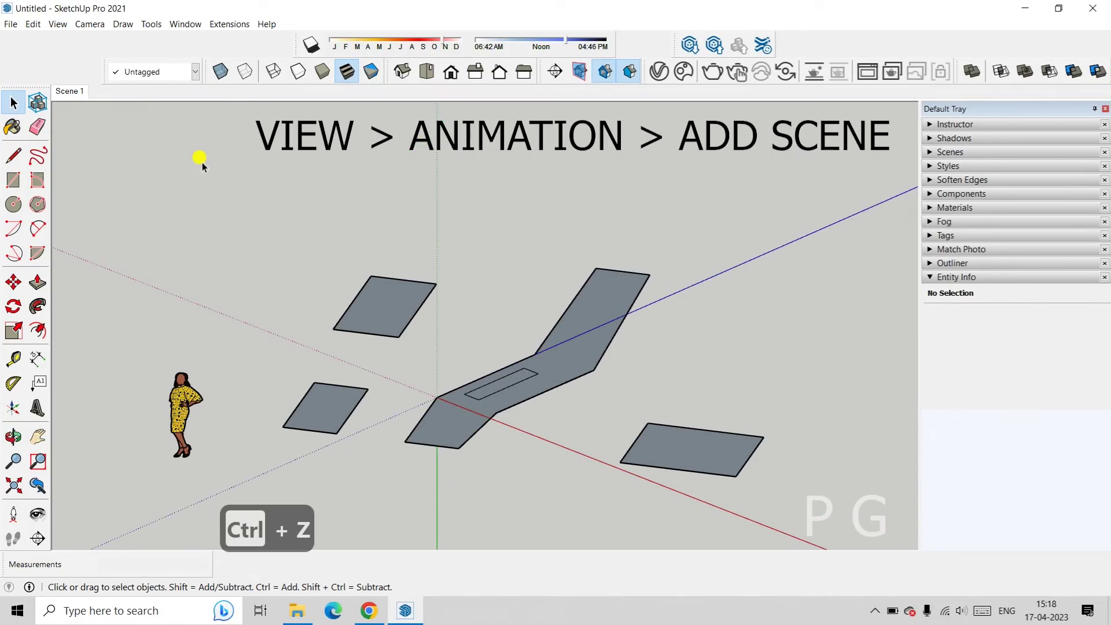
pyautogui.rightClick(75, 97)
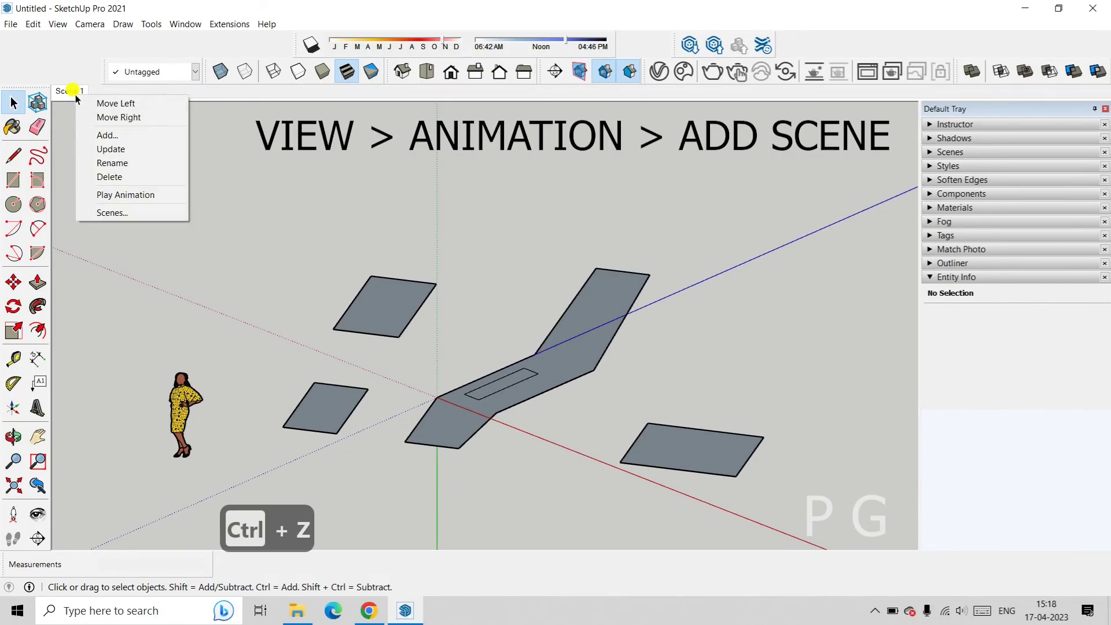
pyautogui.click(110, 176)
pyautogui.click(539, 338)
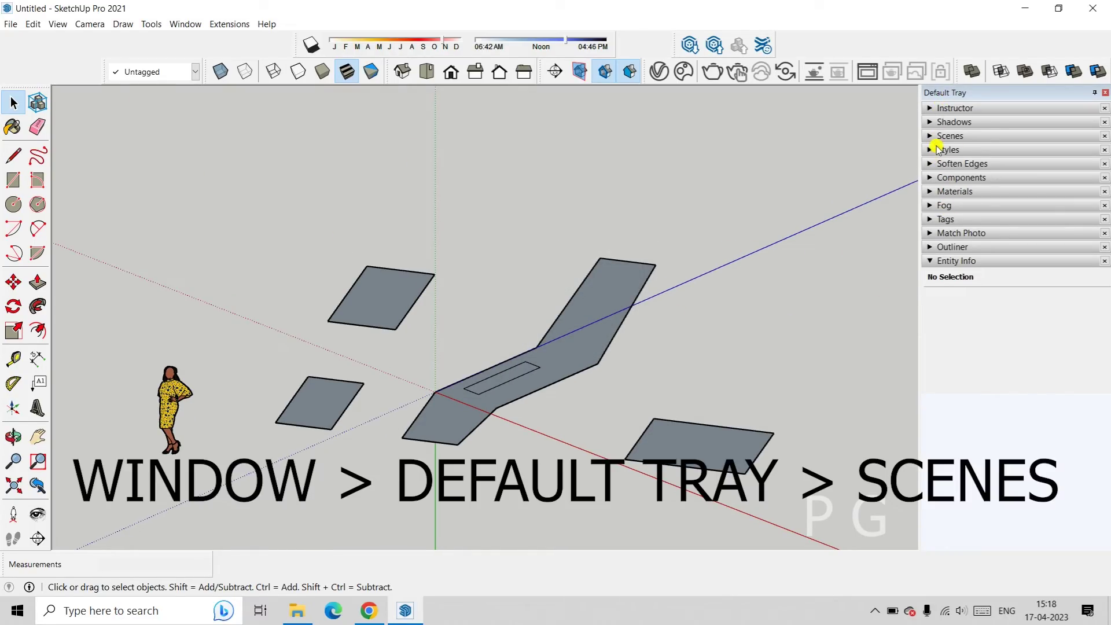
# Expand the Scenes section of the tray and add a scene with the axes aligned to the slanted shape.
pyautogui.click(194, 24)
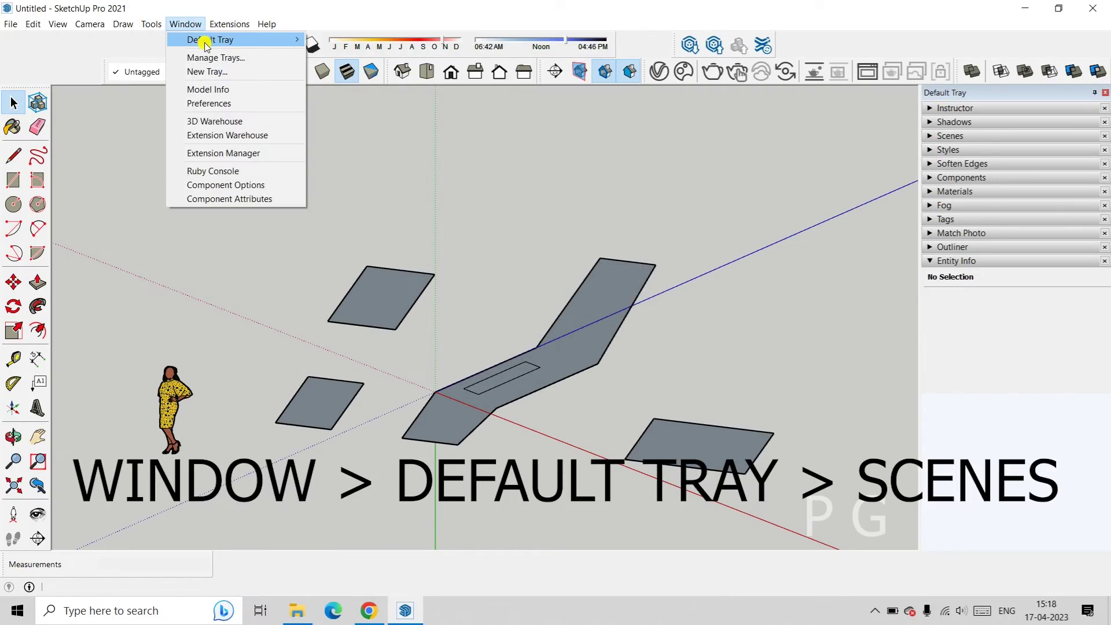
pyautogui.moveTo(204, 39)
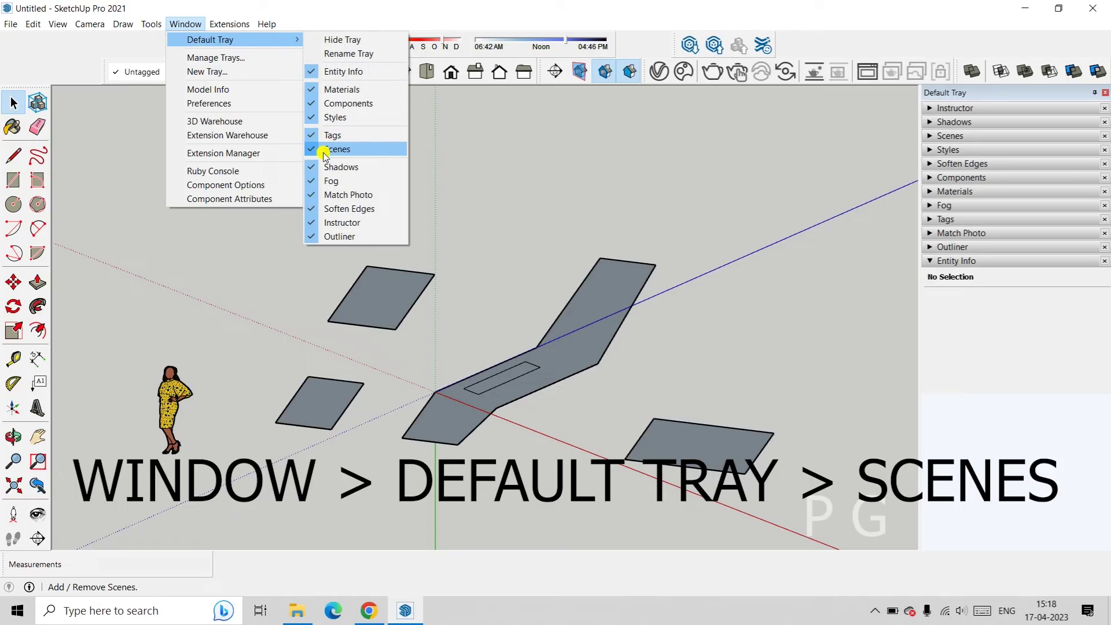
pyautogui.click(590, 167)
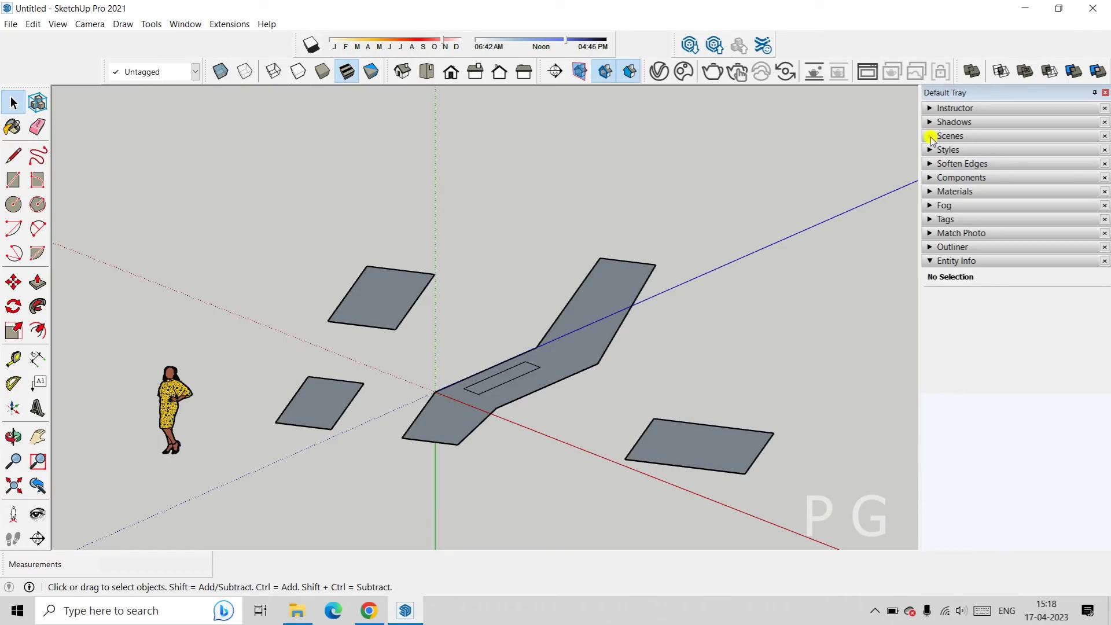
pyautogui.click(931, 136)
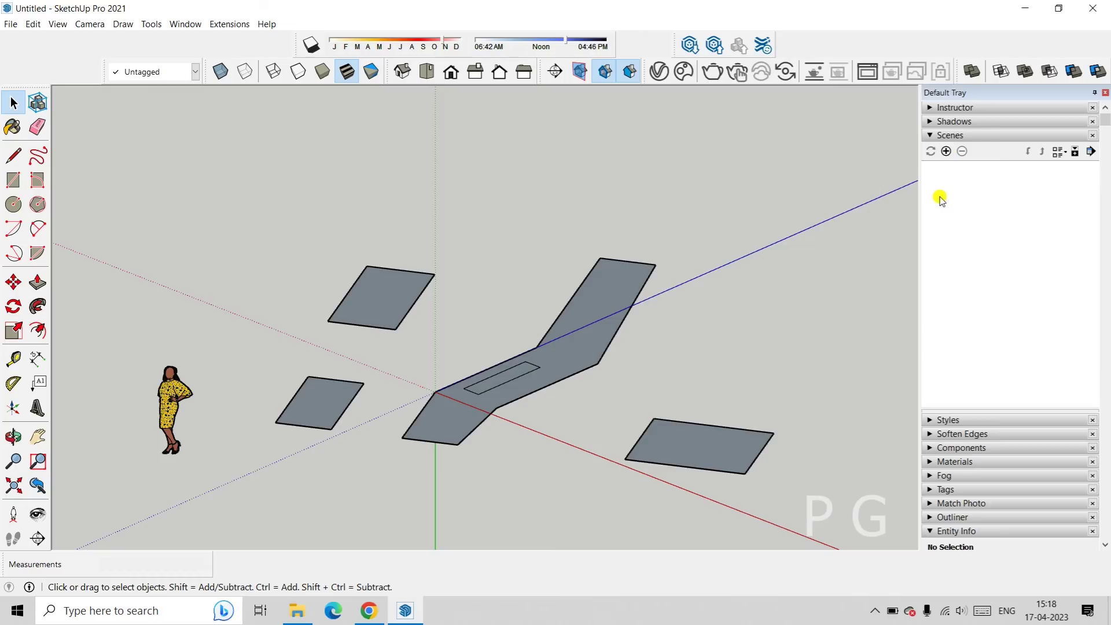
# Reset the drawing axes to their default and add a second scene from a steeper view of the shapes.
pyautogui.moveTo(879, 285); pyautogui.dragTo(515, 344, button='middle')
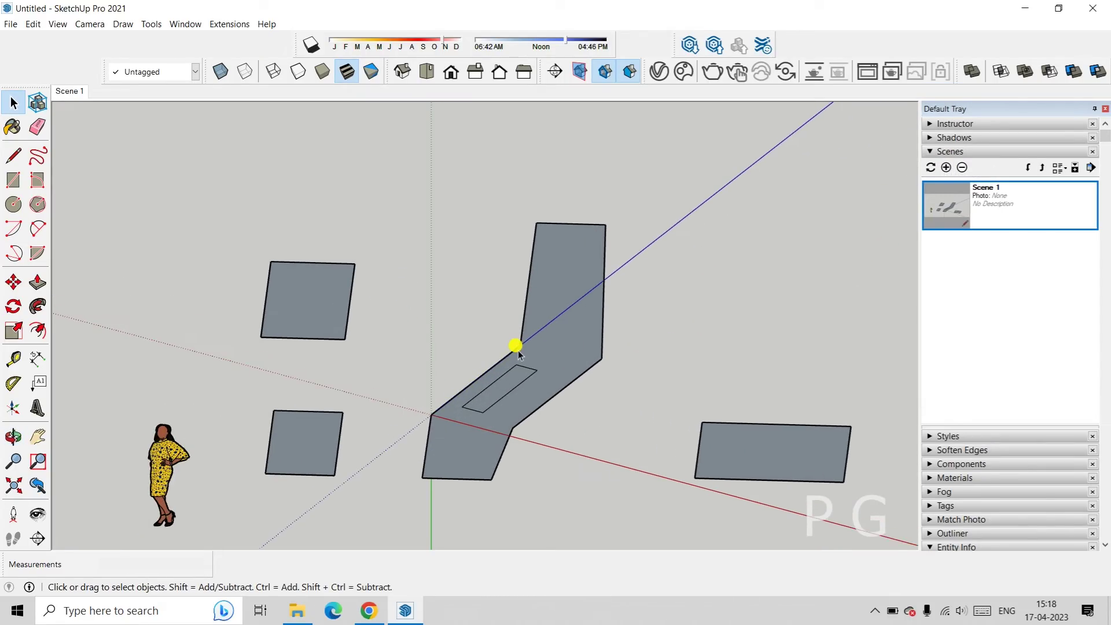
pyautogui.rightClick(430, 393)
pyautogui.click(454, 424)
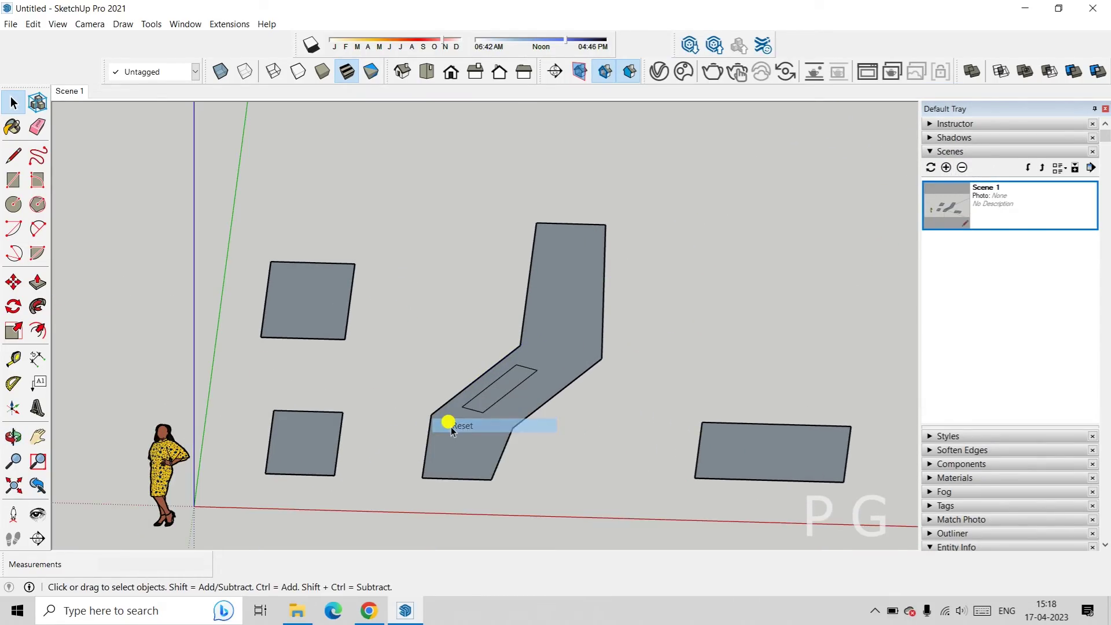
pyautogui.click(944, 169)
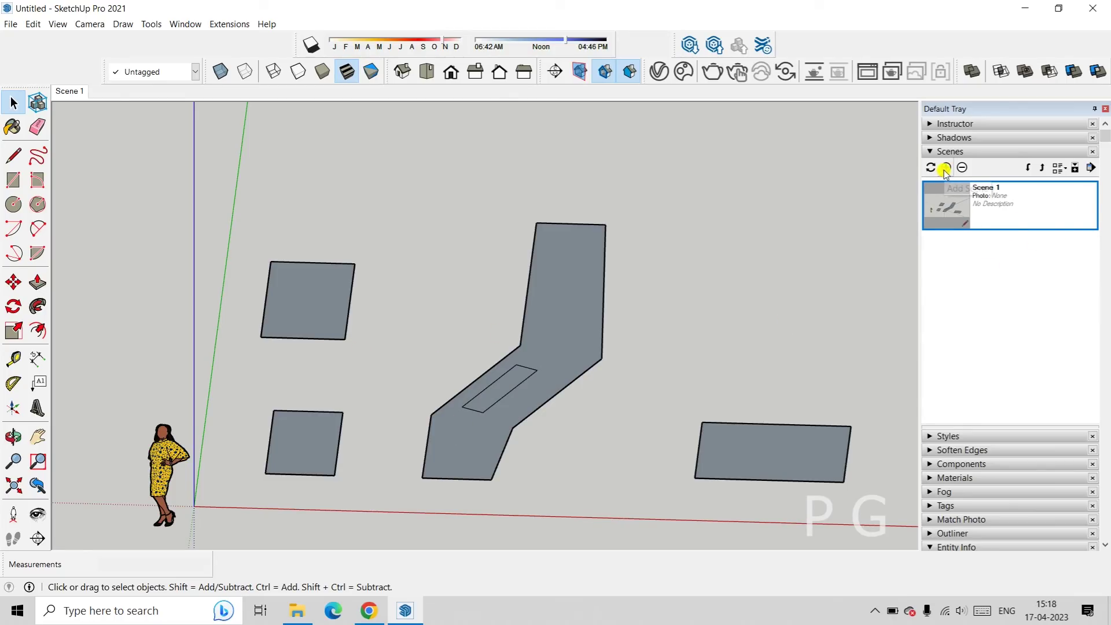
pyautogui.click(982, 330)
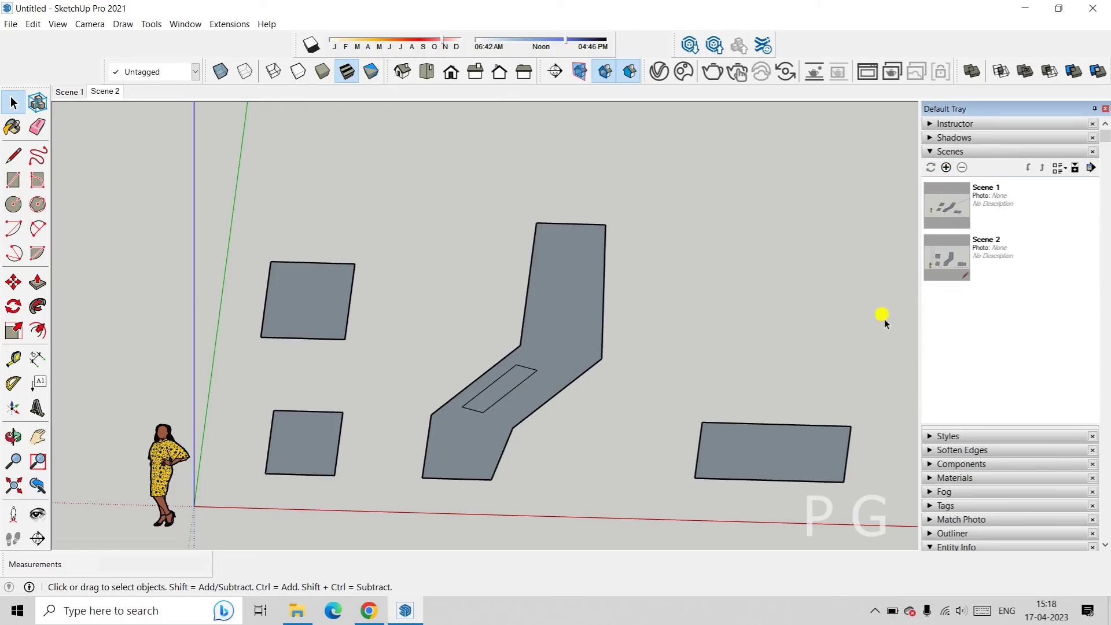
# Switch between Scene 2 and Scene 1 to compare the axes and camera view stored in each.
pyautogui.moveTo(536, 378); pyautogui.dragTo(517, 342, button='middle')
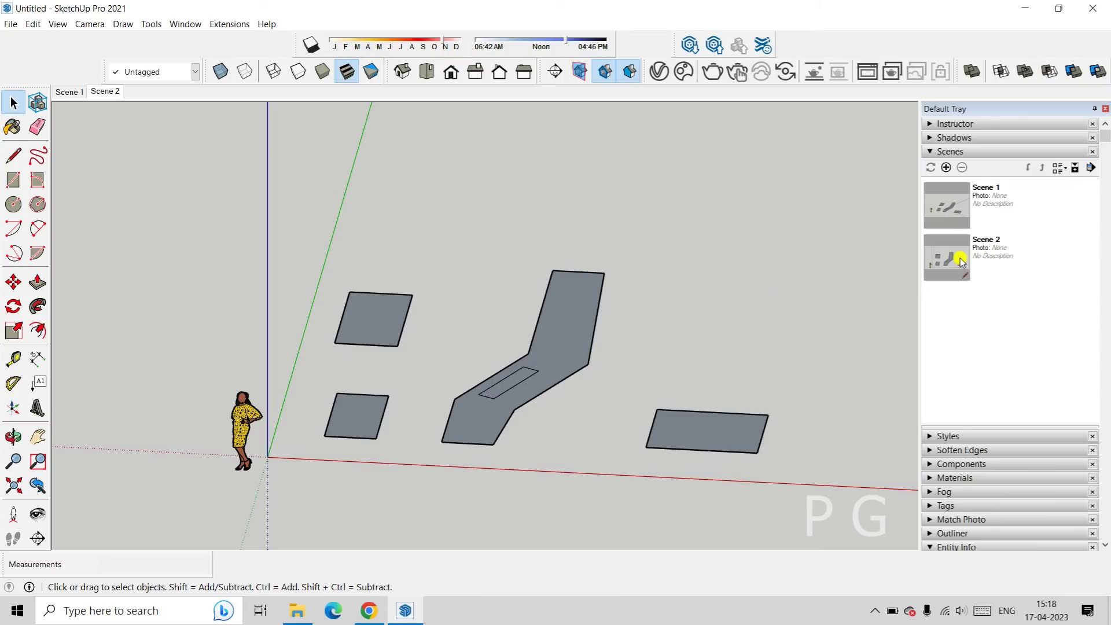
pyautogui.click(961, 262)
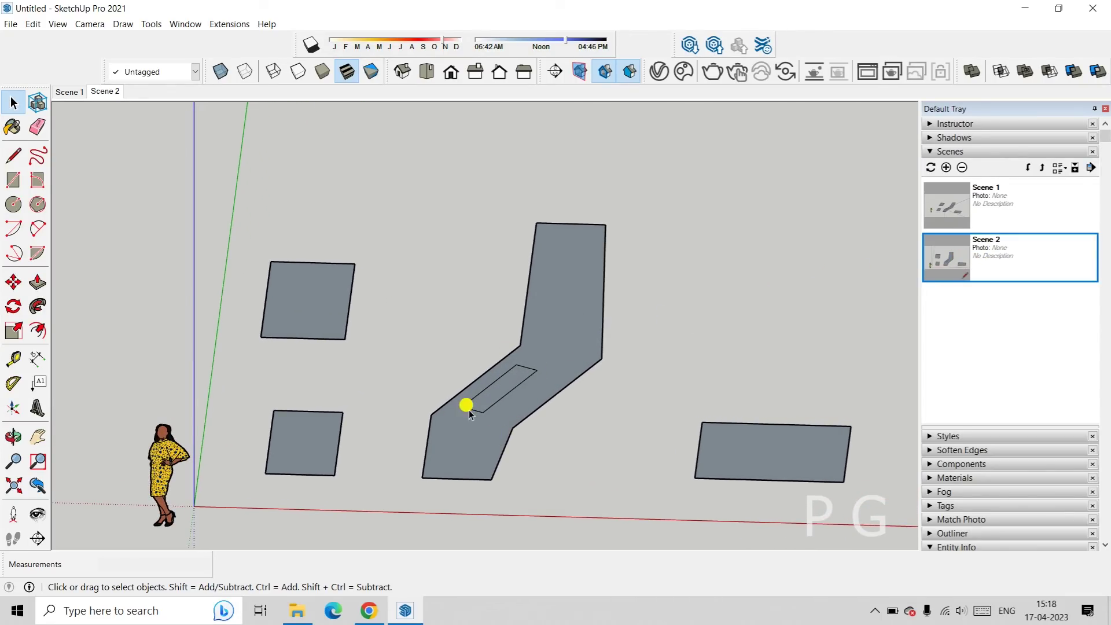
pyautogui.click(952, 214)
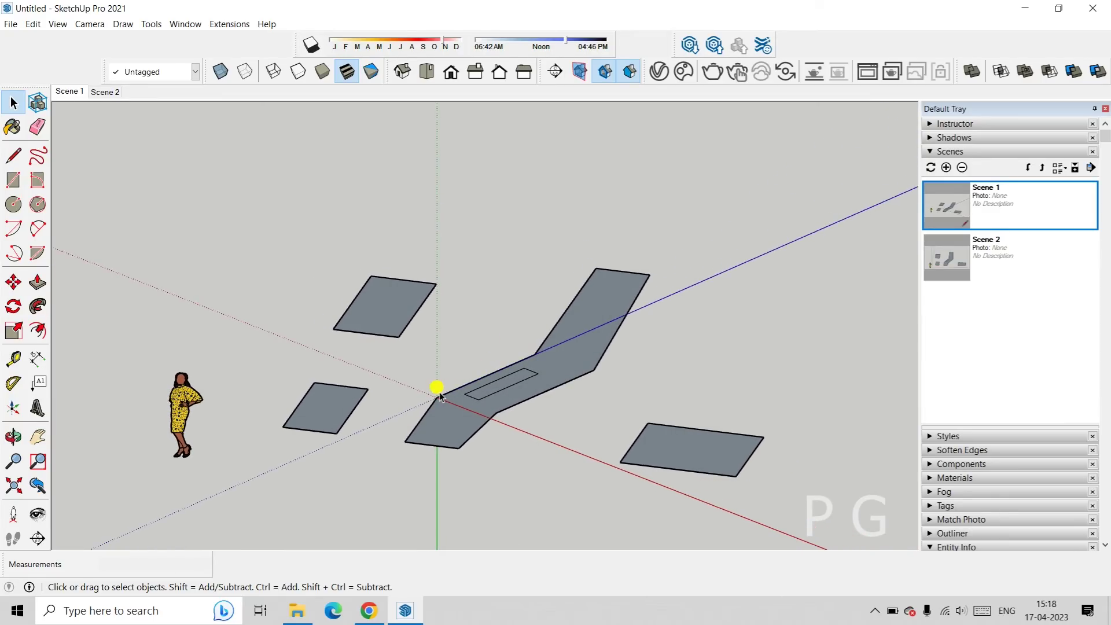
pyautogui.scroll(4, 435, 393)
pyautogui.moveTo(435, 394); pyautogui.dragTo(533, 403, button='middle')
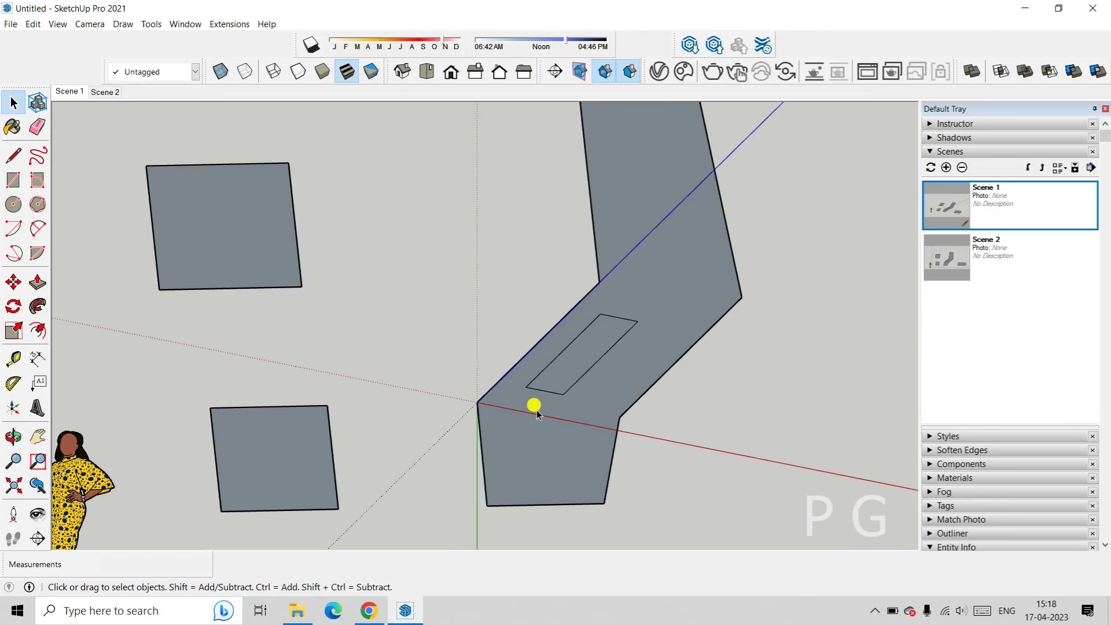
pyautogui.scroll(-3, 602, 376)
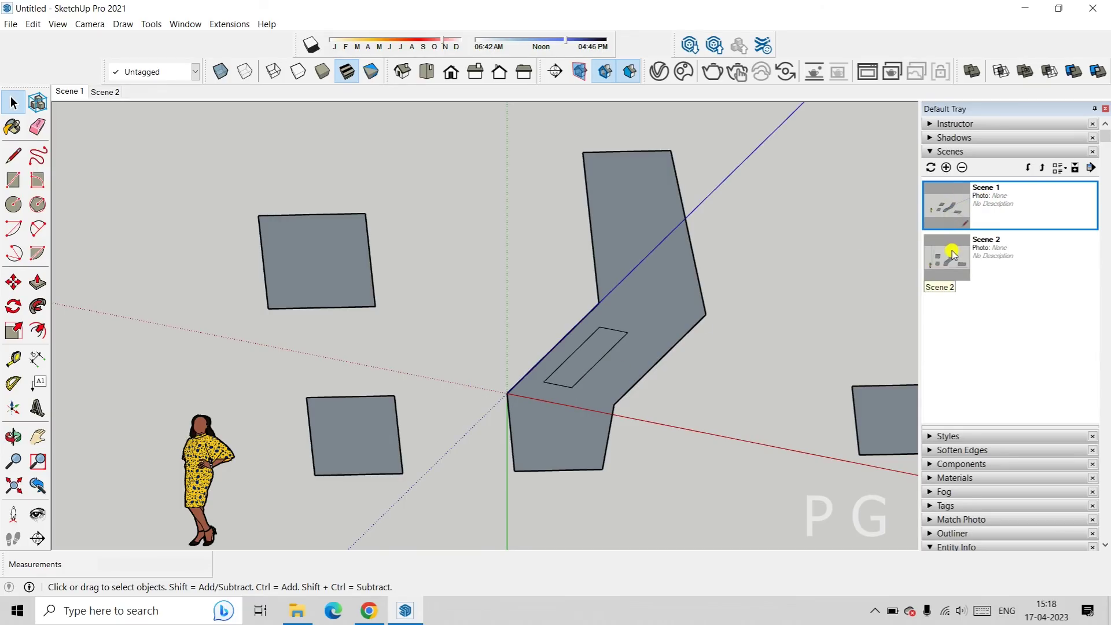
pyautogui.click(949, 255)
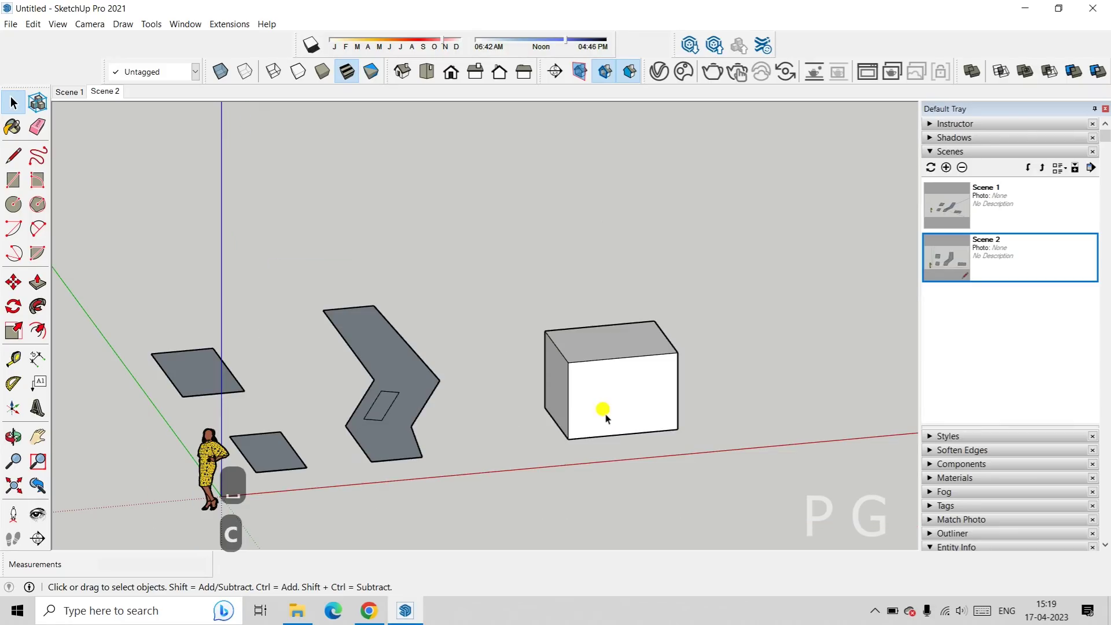
# Align the drawing axes to the front face of the box.
pyautogui.scroll(3, 573, 405)
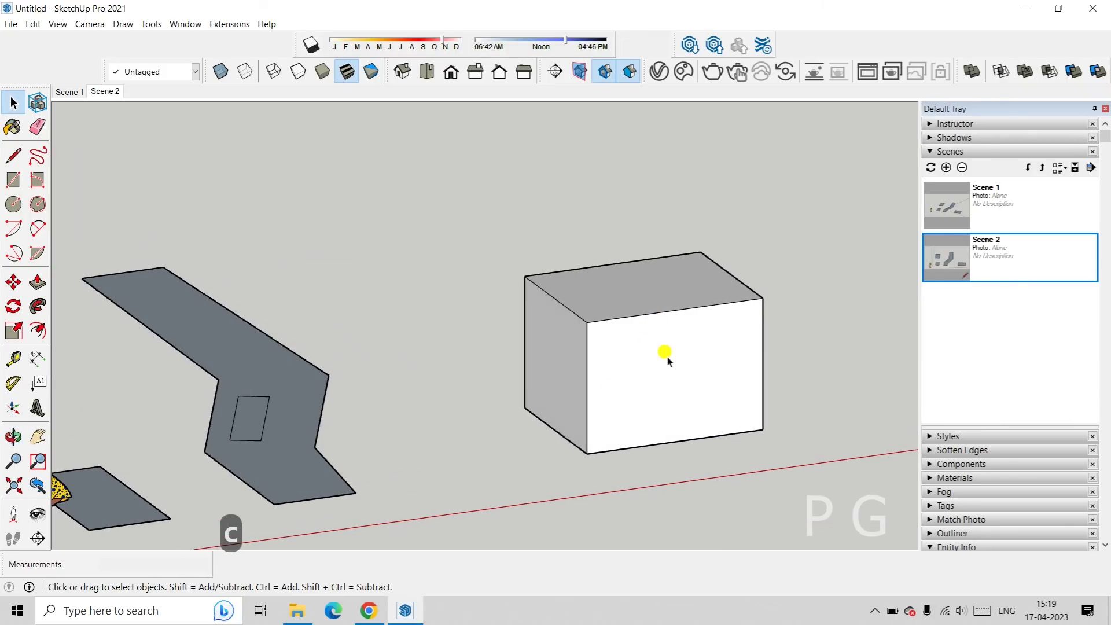
pyautogui.moveTo(613, 372); pyautogui.dragTo(561, 470, button='middle')
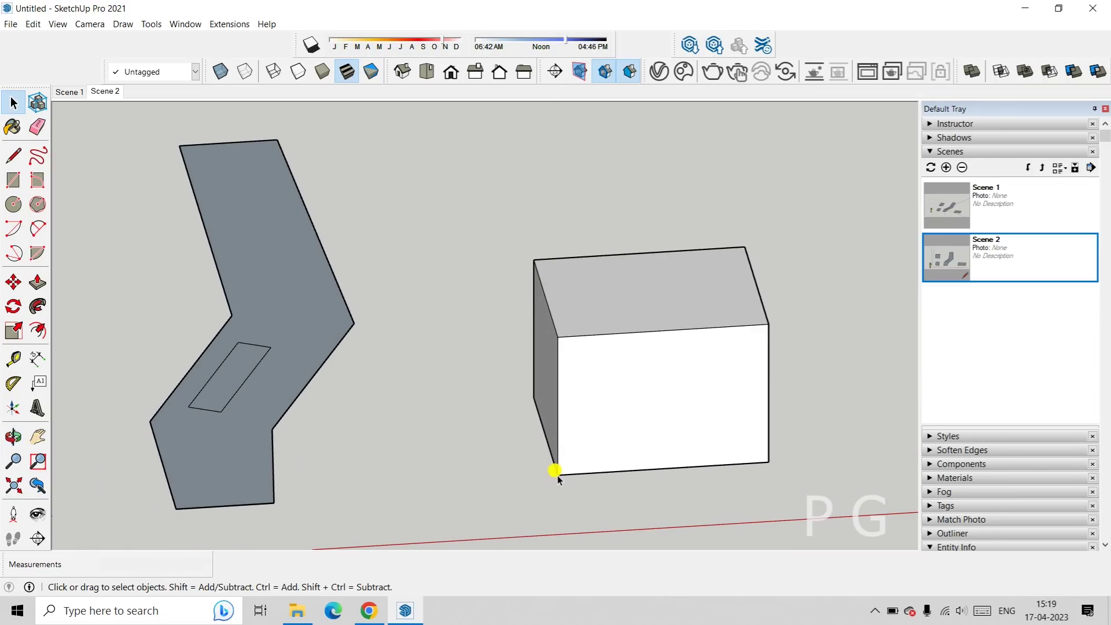
pyautogui.scroll(2, 554, 471)
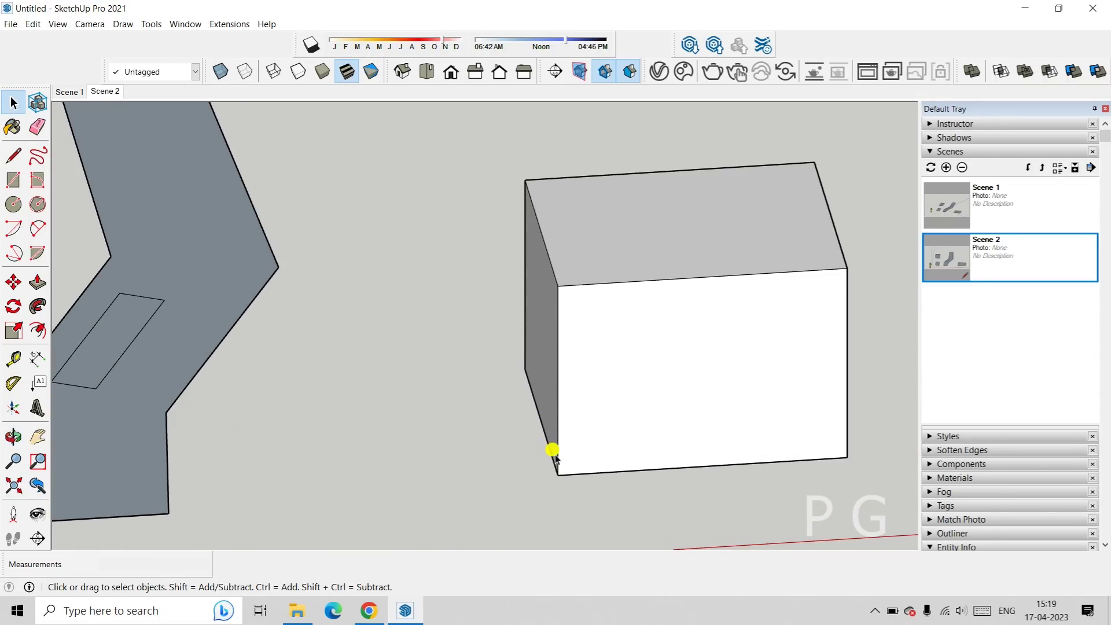
pyautogui.click(613, 388)
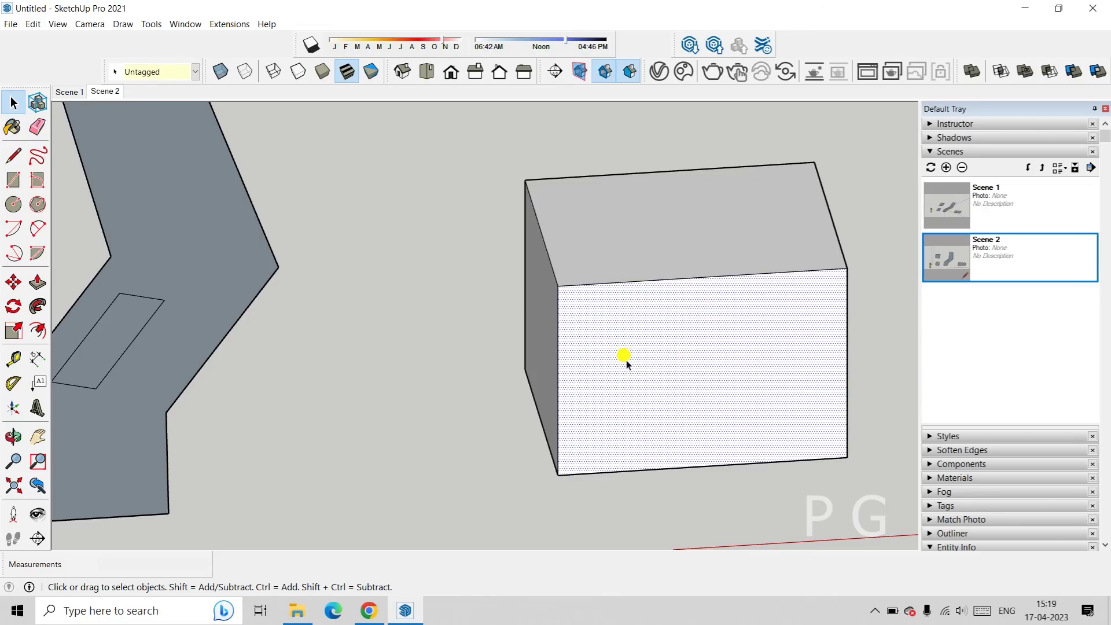
pyautogui.rightClick(627, 363)
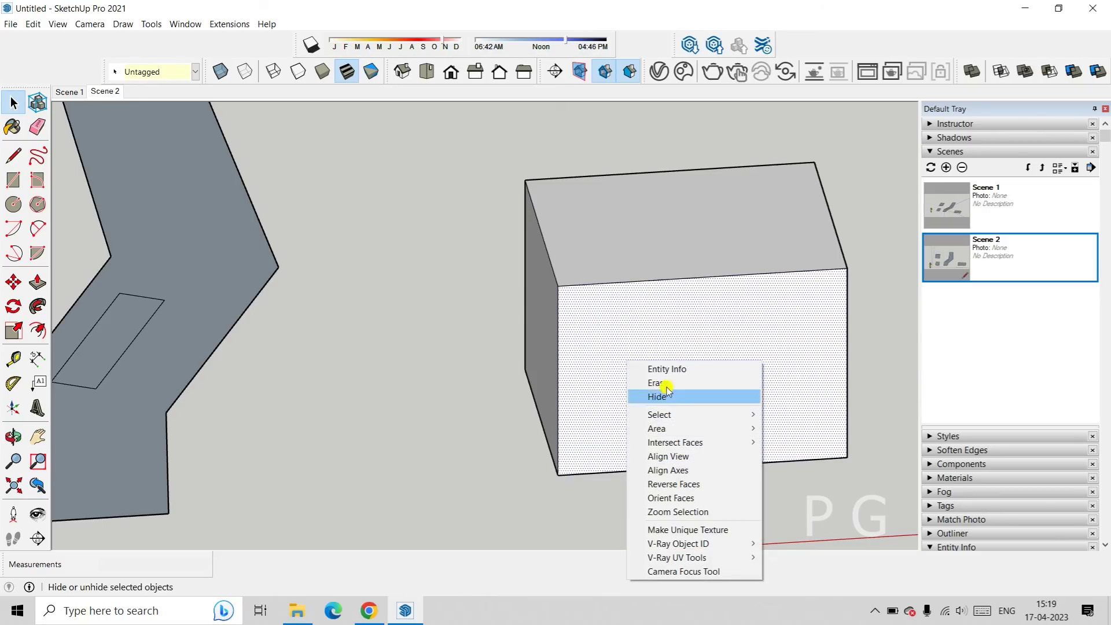
pyautogui.click(680, 472)
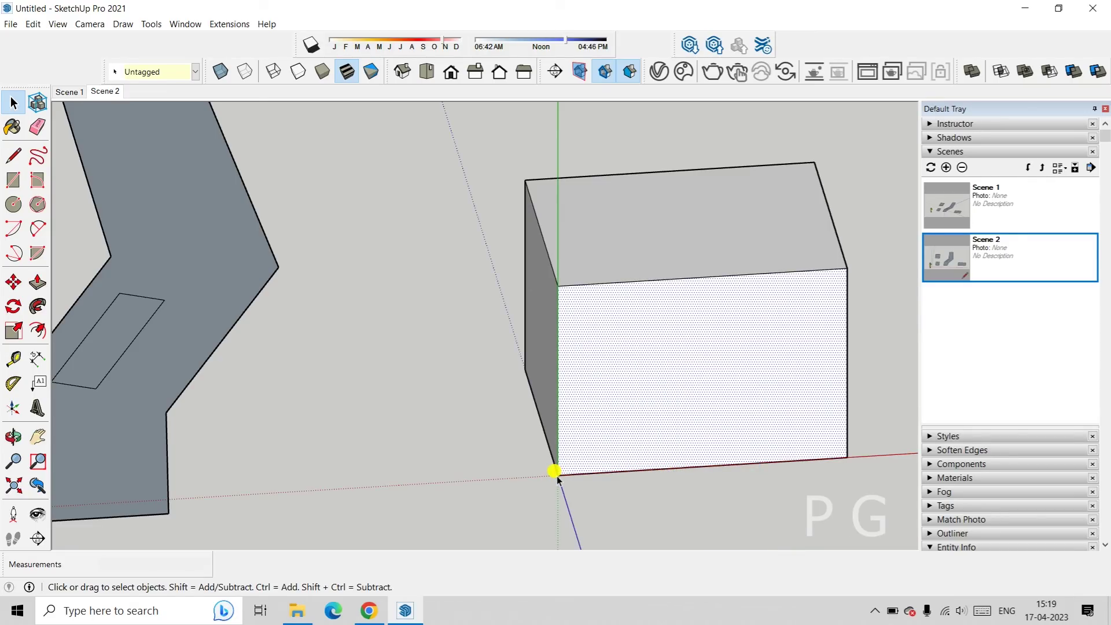
# Add a third scene storing the axes aligned to the box, and show the Animation commands for managing scenes.
pyautogui.click(946, 168)
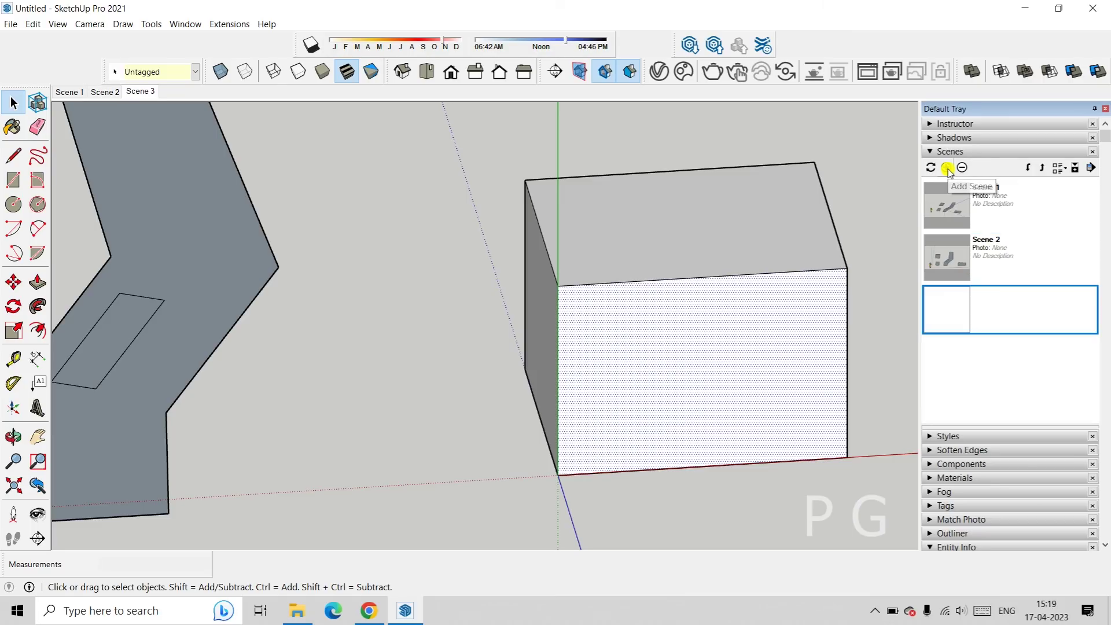
pyautogui.click(58, 25)
pyautogui.moveTo(82, 249)
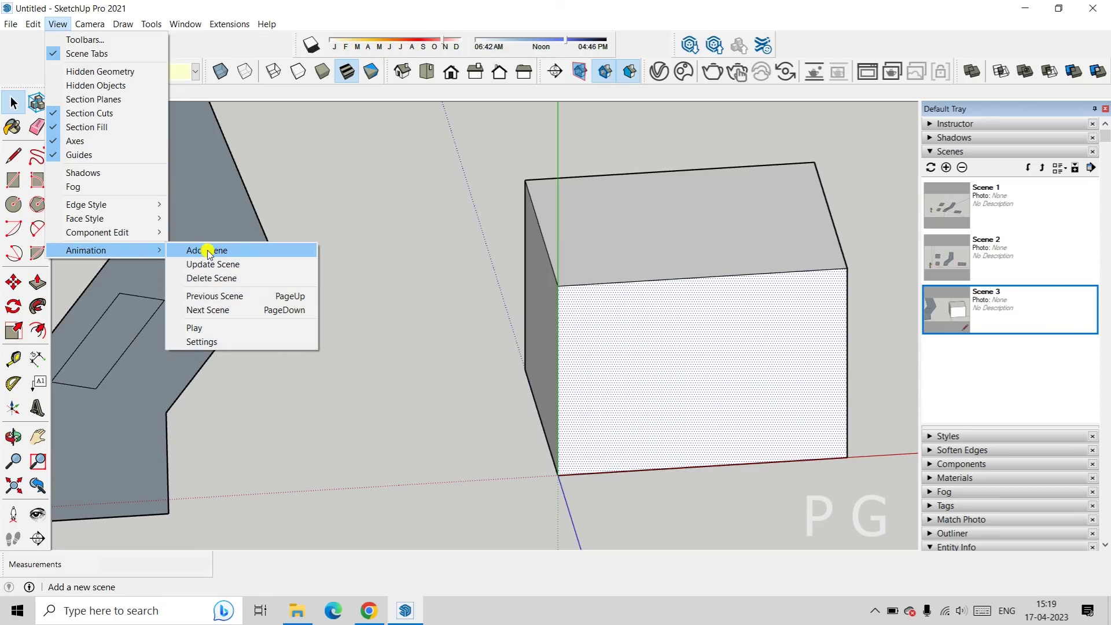
pyautogui.click(1046, 380)
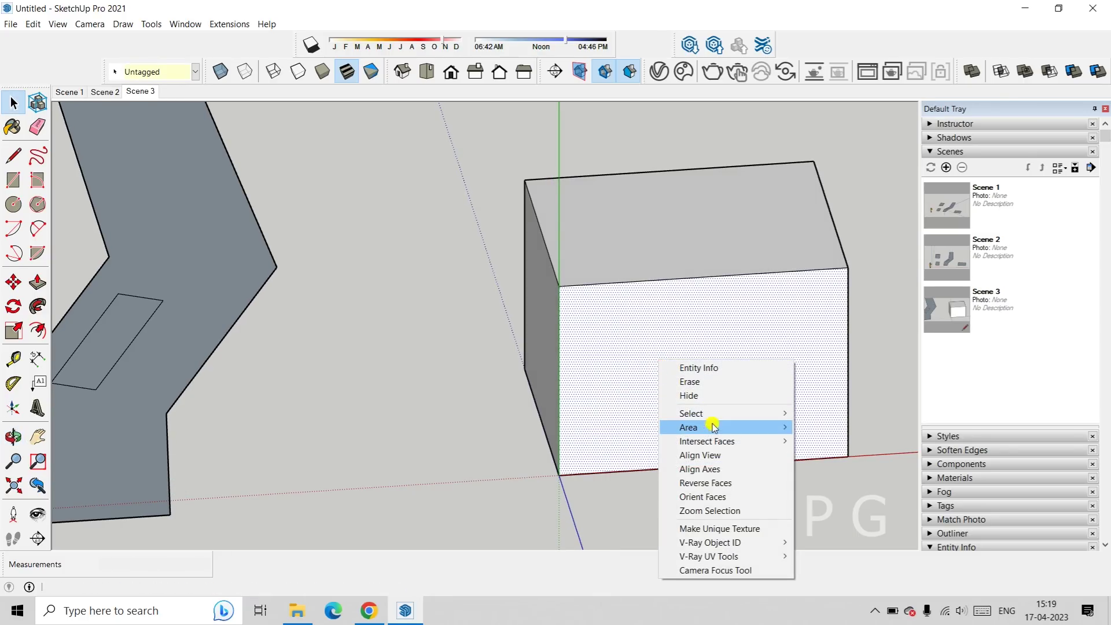
# Align the camera view to the box's front face, then to its adjacent side face.
pyautogui.click(719, 459)
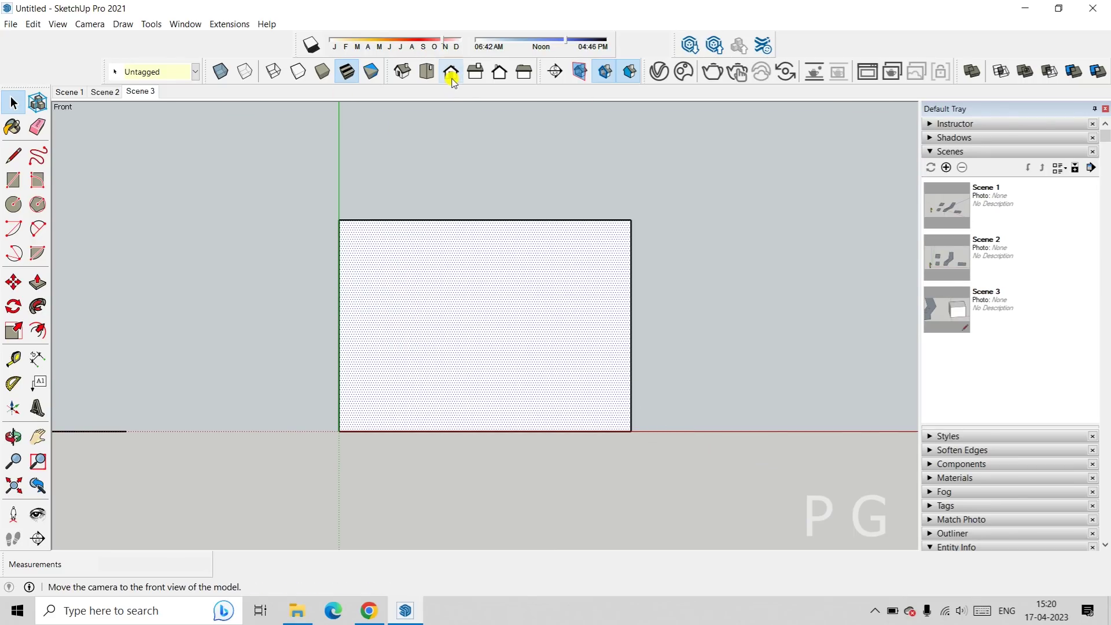
pyautogui.moveTo(499, 184); pyautogui.dragTo(434, 355, button='middle')
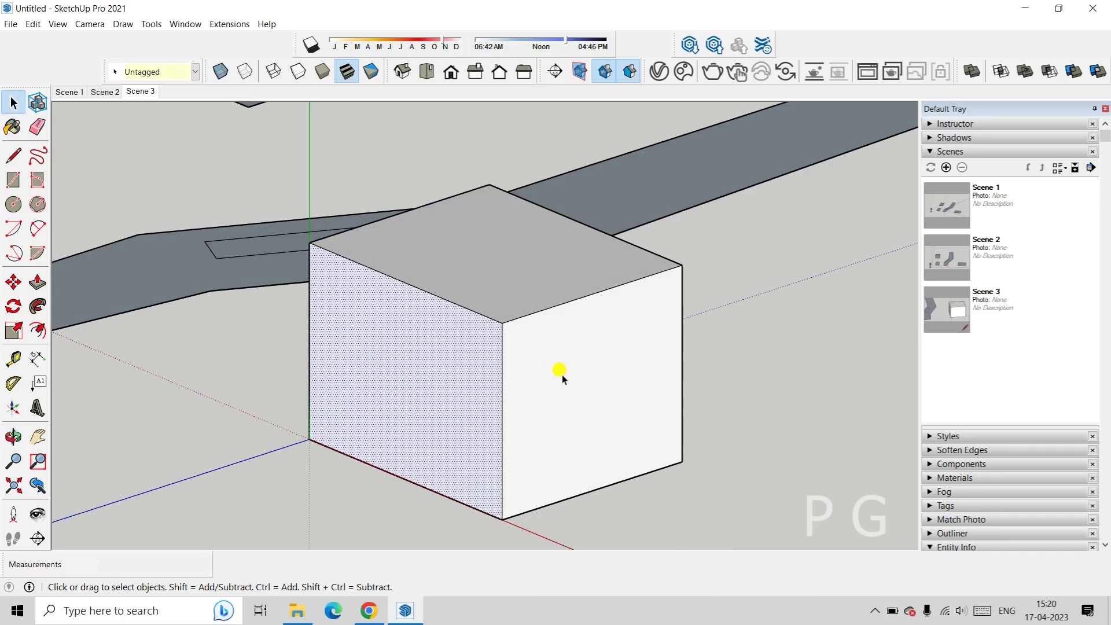
pyautogui.rightClick(567, 373)
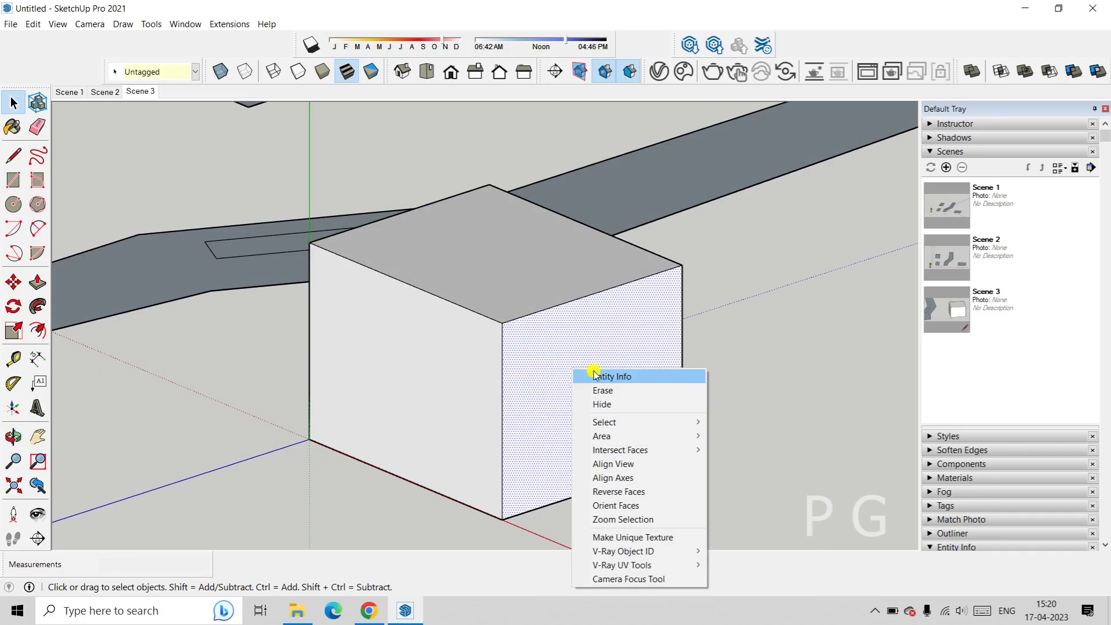
pyautogui.click(623, 464)
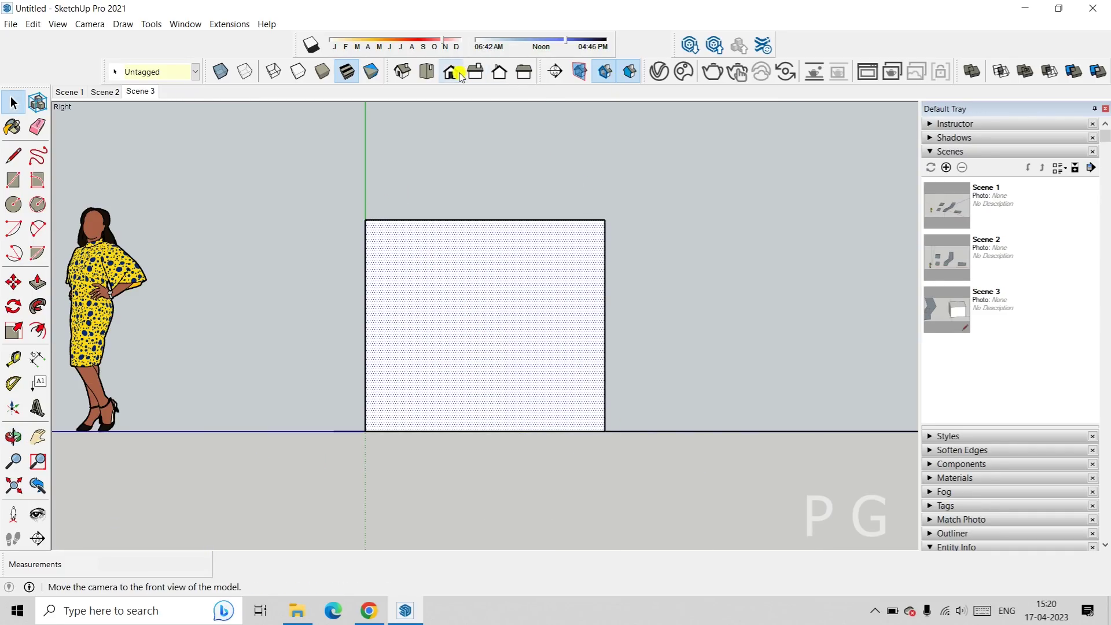
pyautogui.moveTo(505, 319); pyautogui.dragTo(690, 416, button='middle')
pyautogui.rightClick(686, 398)
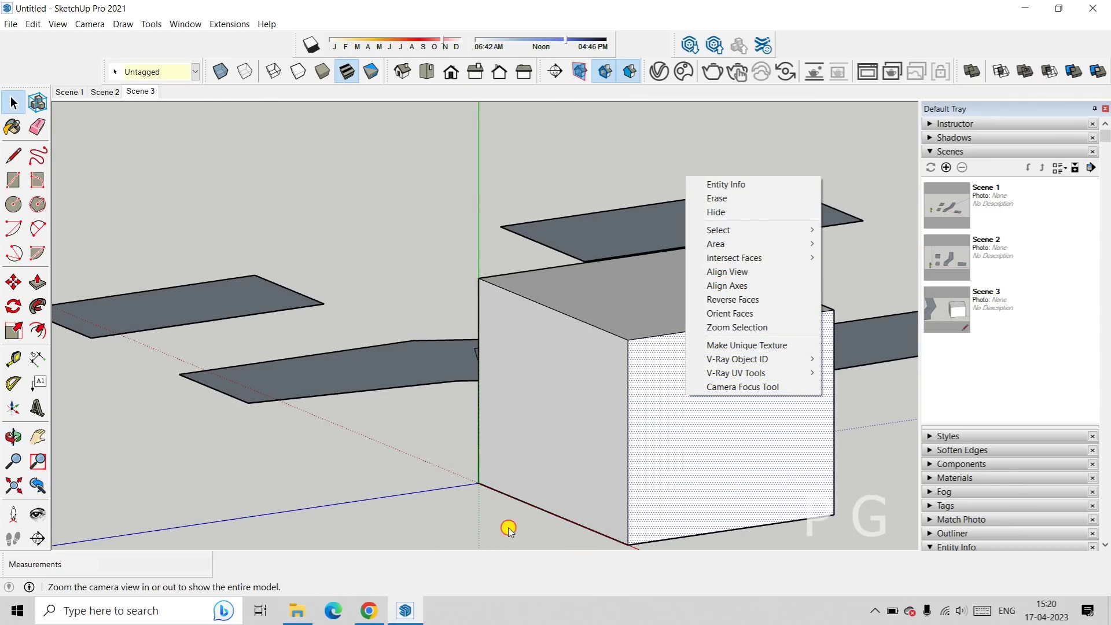
# Reset the drawing axes from the box's corner to their default position.
pyautogui.moveTo(509, 526); pyautogui.dragTo(573, 454, button='middle')
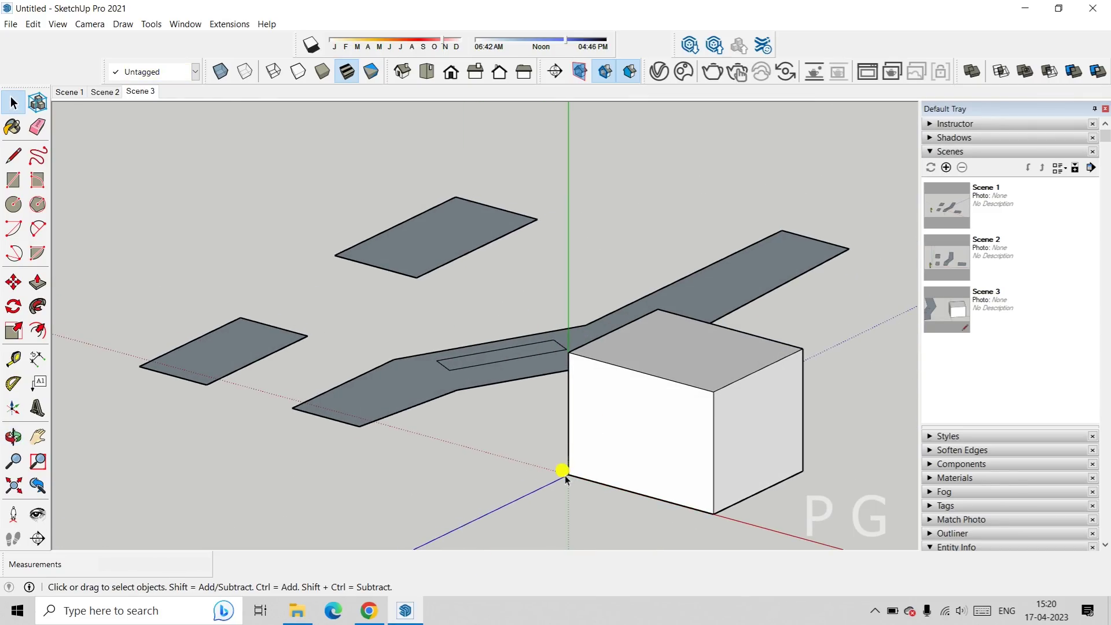
pyautogui.rightClick(567, 475)
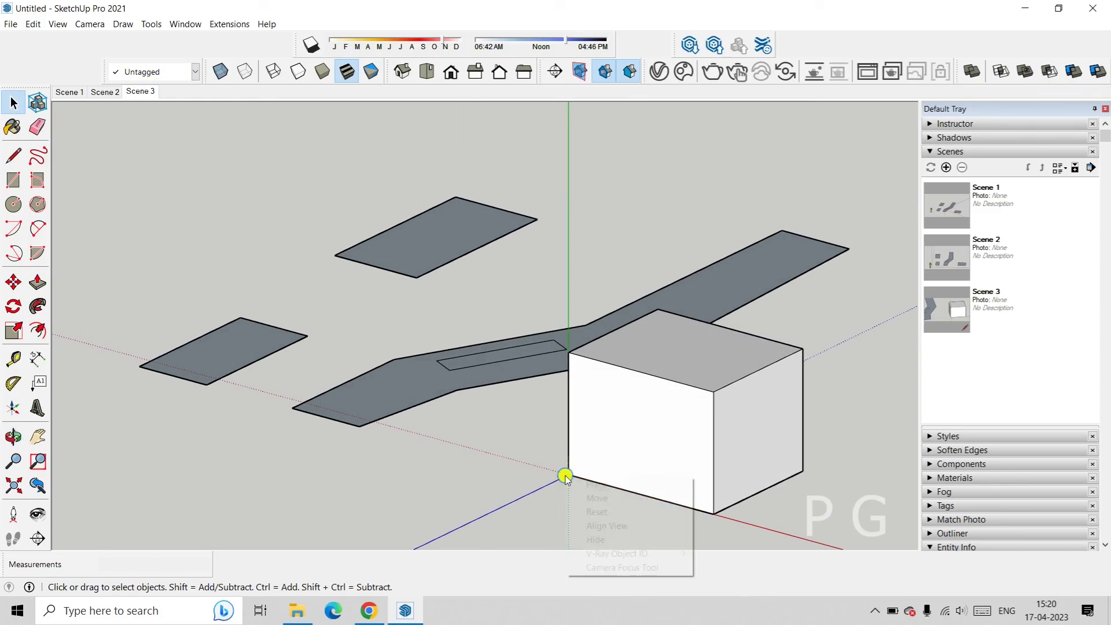
pyautogui.click(596, 511)
pyautogui.scroll(-2, 417, 397)
pyautogui.moveTo(199, 347); pyautogui.dragTo(231, 365, button='middle')
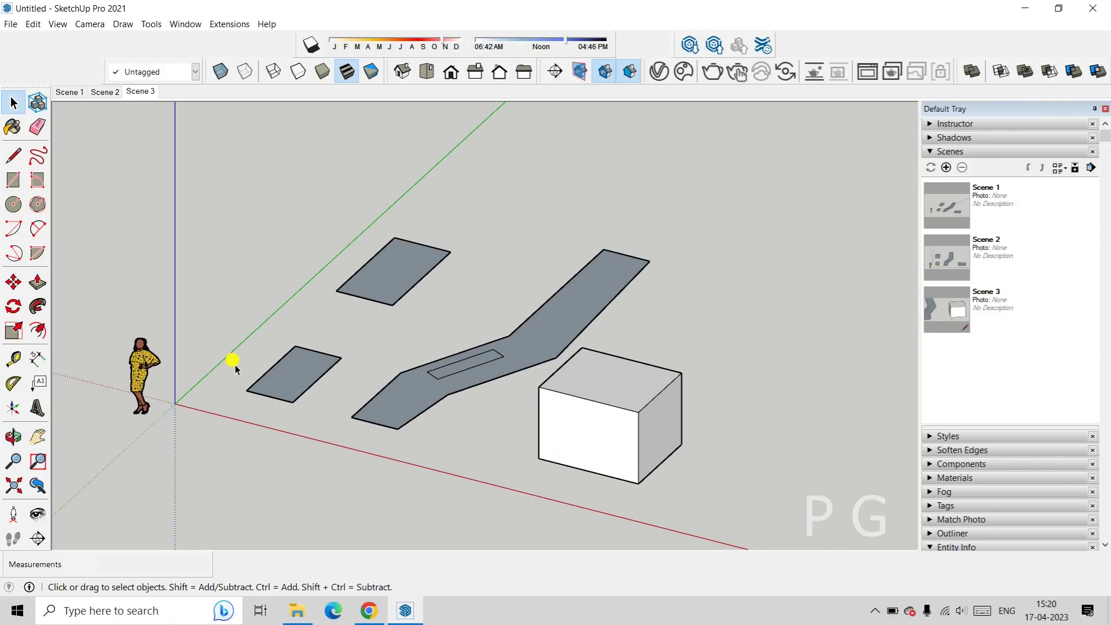
pyautogui.scroll(-1, 549, 329)
pyautogui.scroll(-1, 549, 328)
pyautogui.scroll(1, 532, 317)
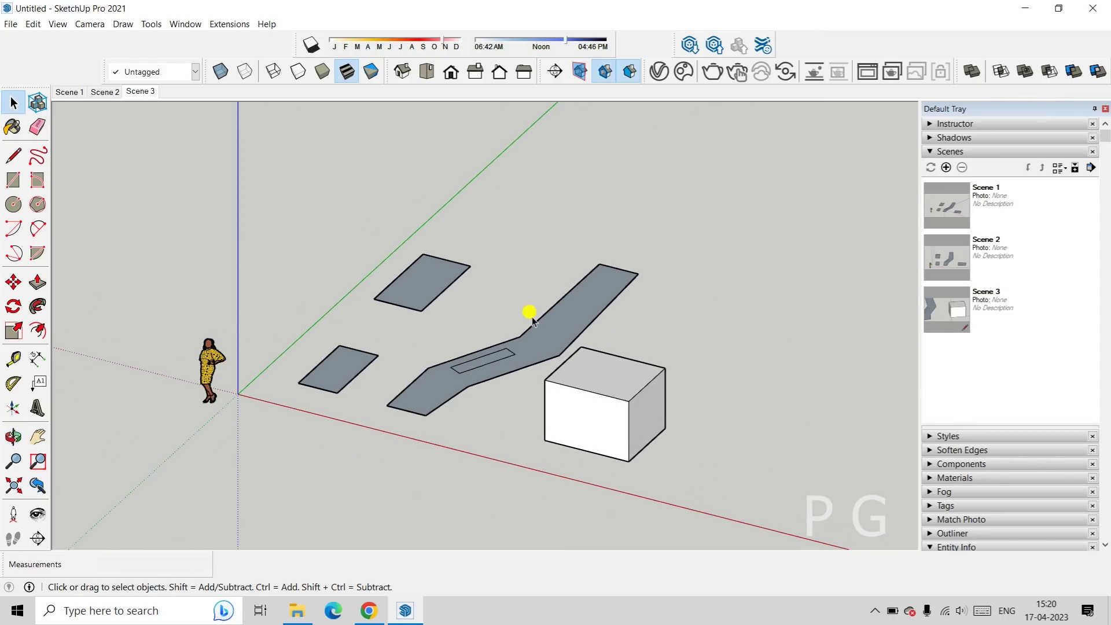